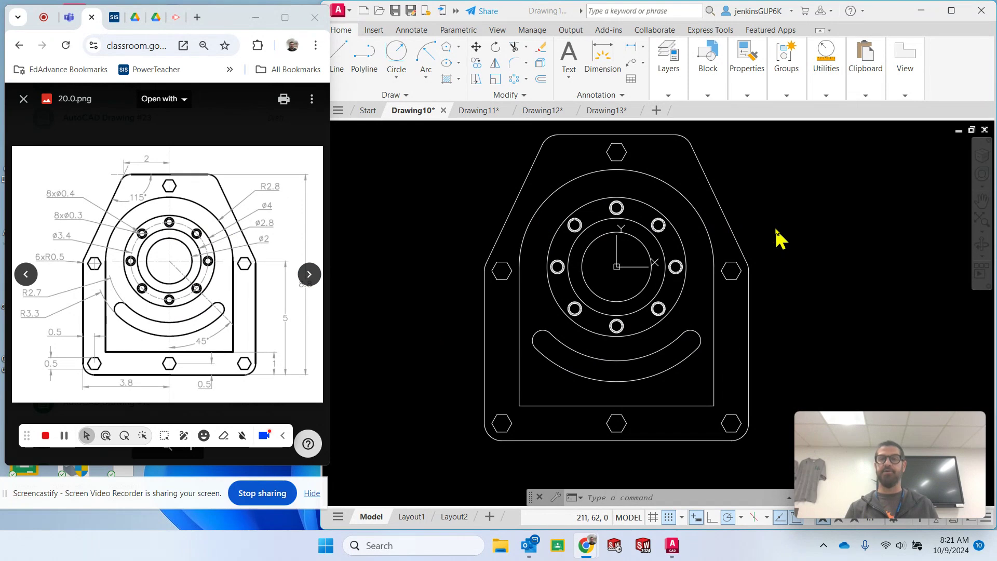
- Turn on the Construction layer in the finished plate drawing to show its construction geometry
{"action": "left_click", "coordinate": [669, 94]}
{"action": "left_click", "coordinate": [670, 94]}
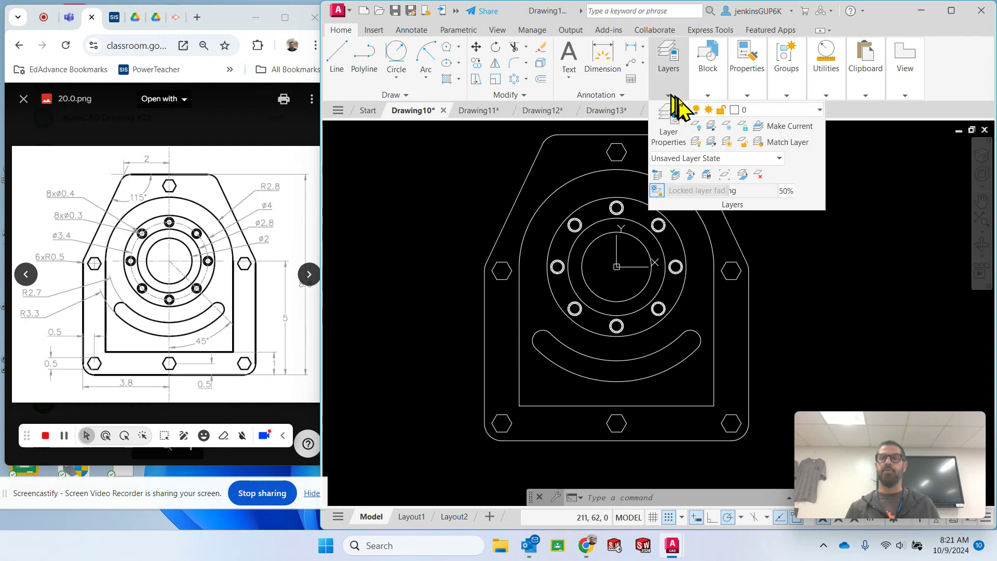
{"action": "left_click", "coordinate": [781, 110]}
{"action": "left_click", "coordinate": [698, 156]}
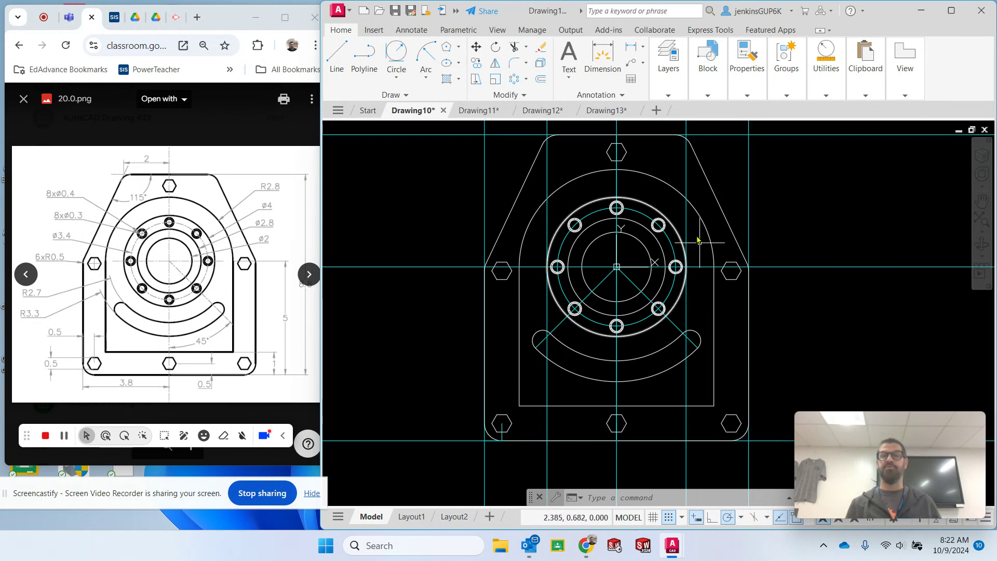
- Create a new drawing from the "Millimeters setup with layers.dwt" template
{"action": "left_click", "coordinate": [655, 110]}
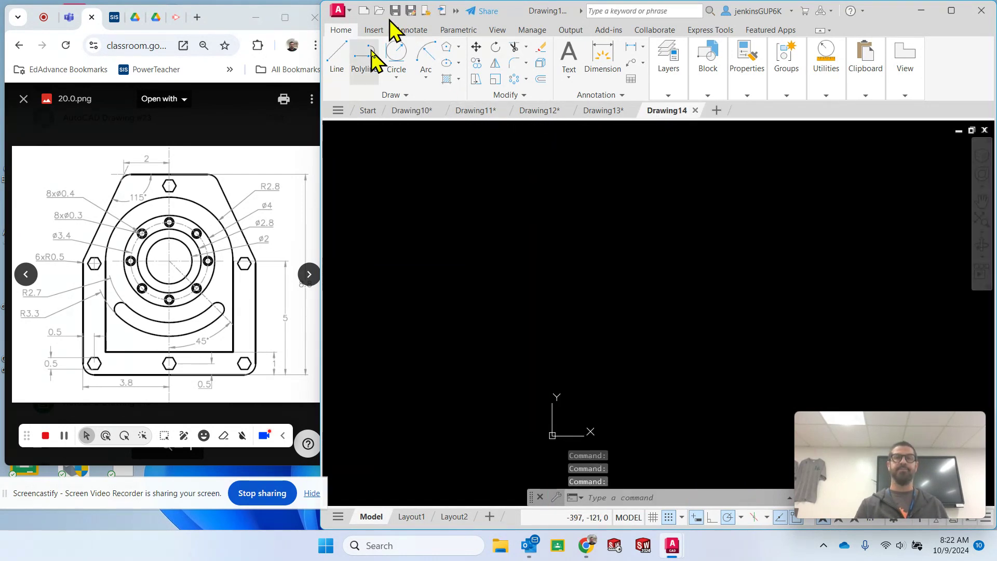
{"action": "left_click", "coordinate": [364, 11]}
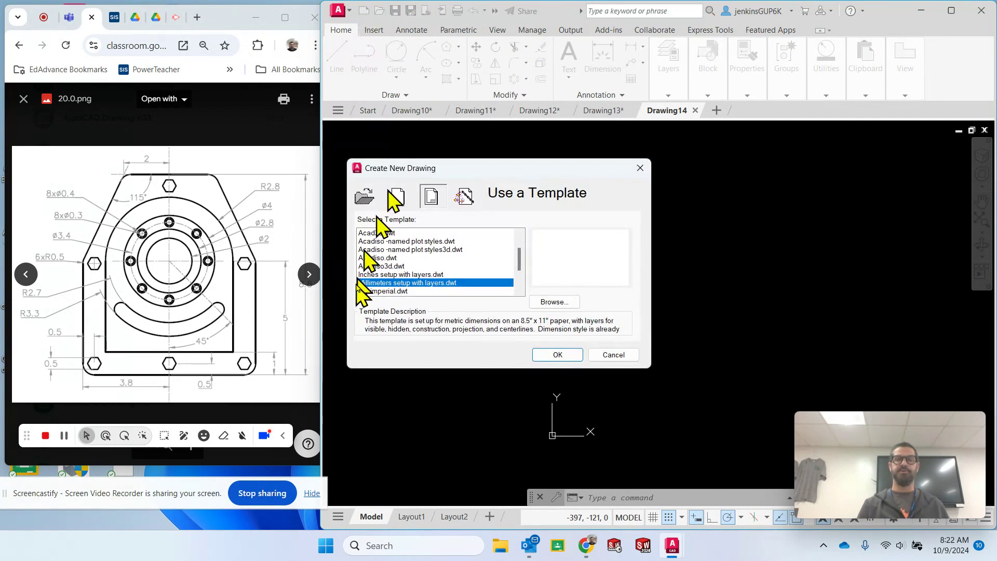
{"action": "double_click", "coordinate": [384, 283]}
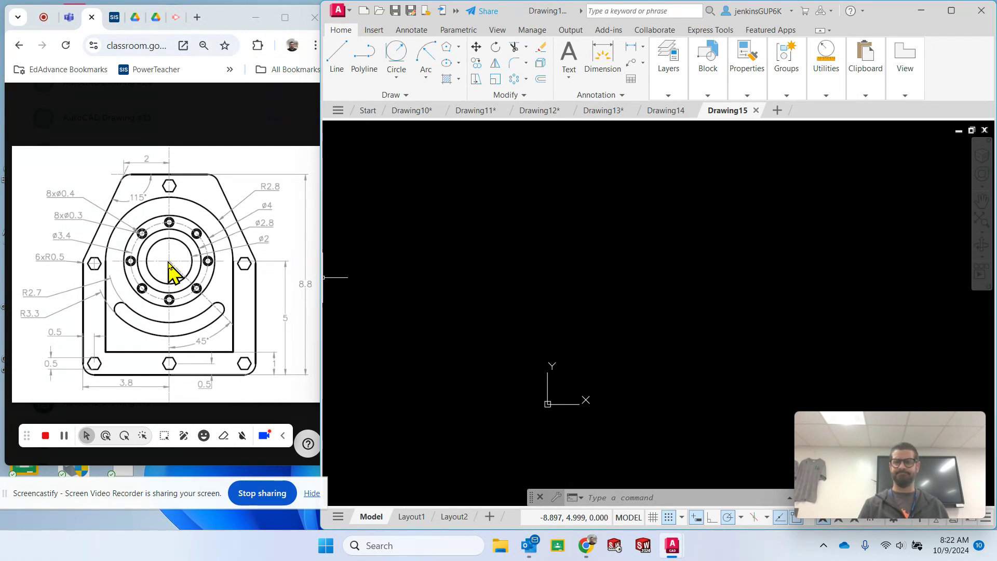
- Make the Construction layer current, keeping it switched on
{"action": "left_click", "coordinate": [672, 88]}
{"action": "left_click", "coordinate": [752, 110]}
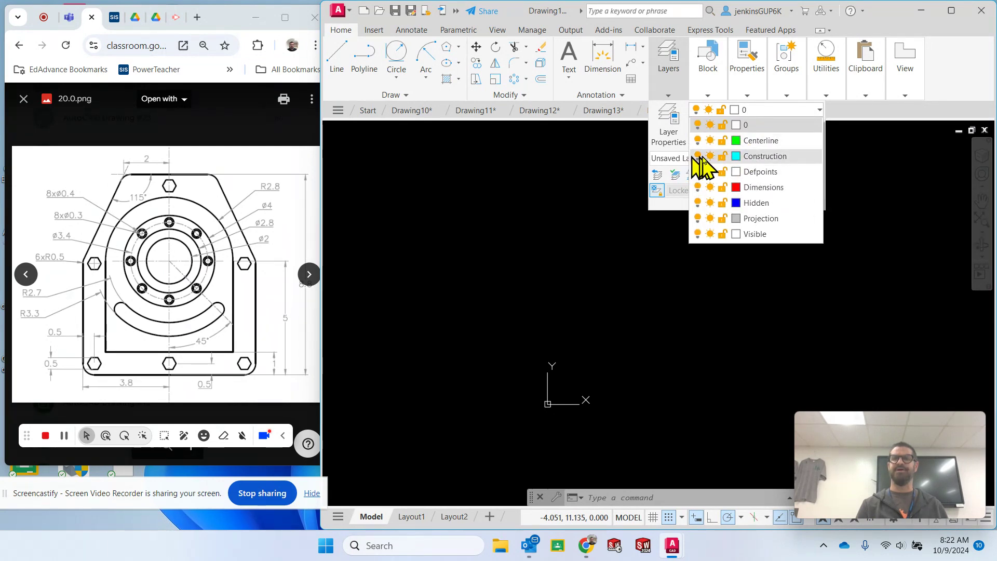
{"action": "left_click", "coordinate": [698, 156]}
{"action": "left_click", "coordinate": [698, 156]}
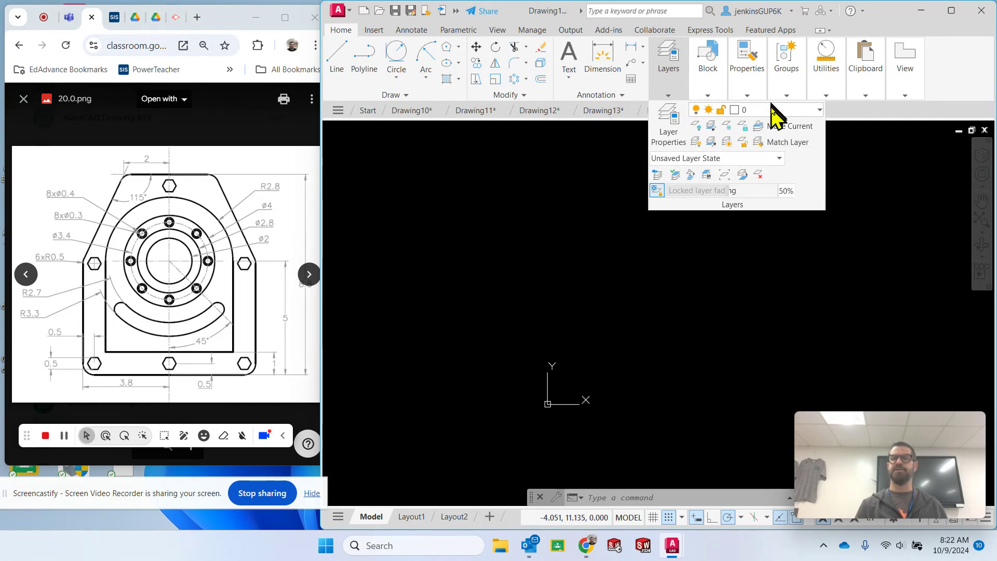
{"action": "left_click", "coordinate": [771, 110]}
{"action": "left_click", "coordinate": [771, 156]}
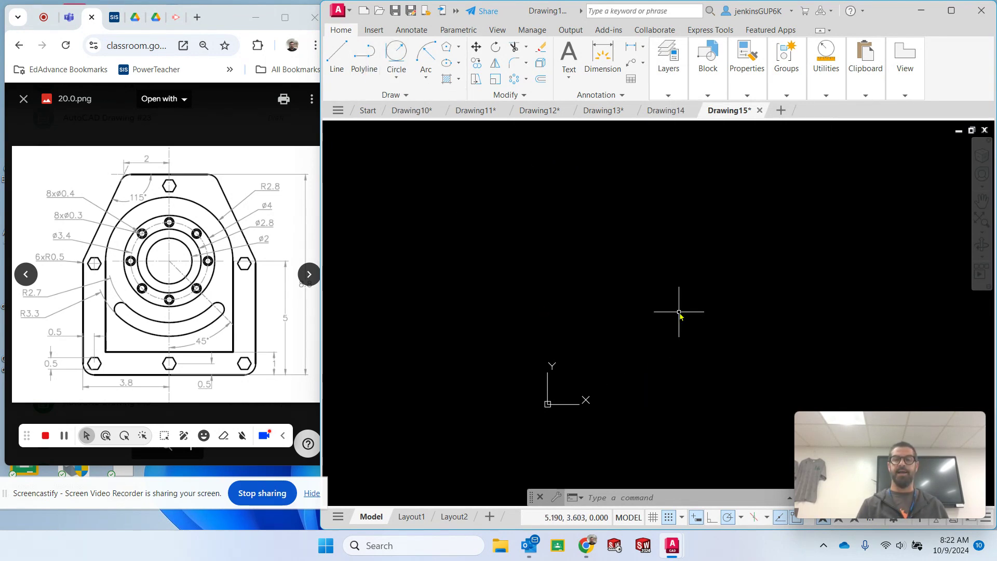
- Draw a vertical and a horizontal construction line through the origin 0,0
{"action": "middle_click_drag", "start_coordinate": [679, 312], "coordinate": [758, 183]}
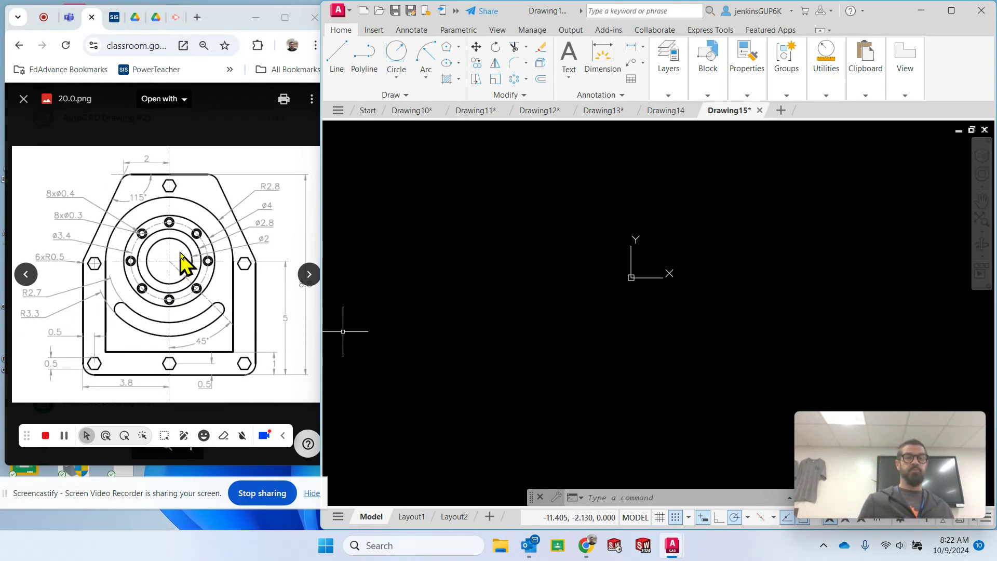
{"action": "left_click", "coordinate": [404, 95]}
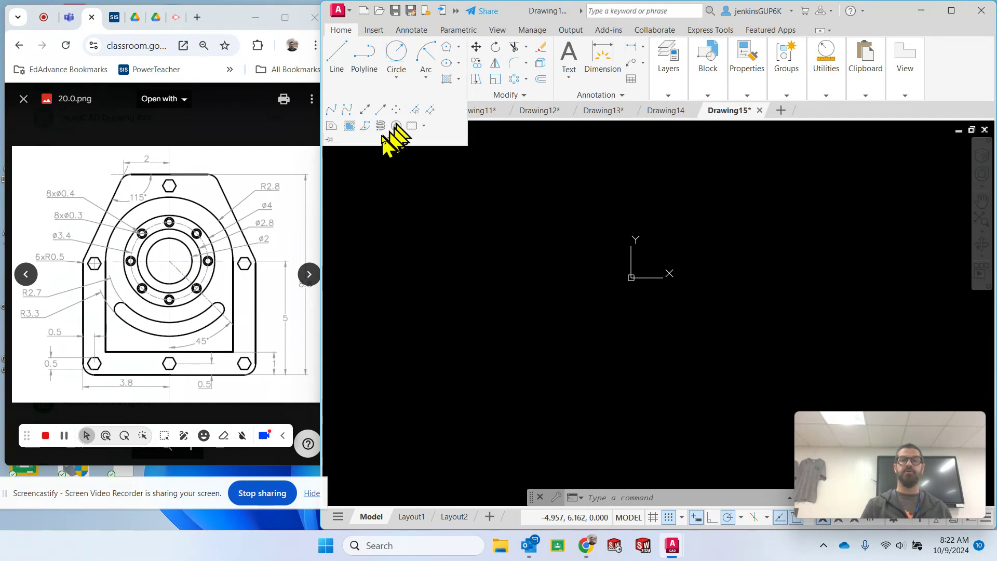
{"action": "left_click", "coordinate": [365, 112]}
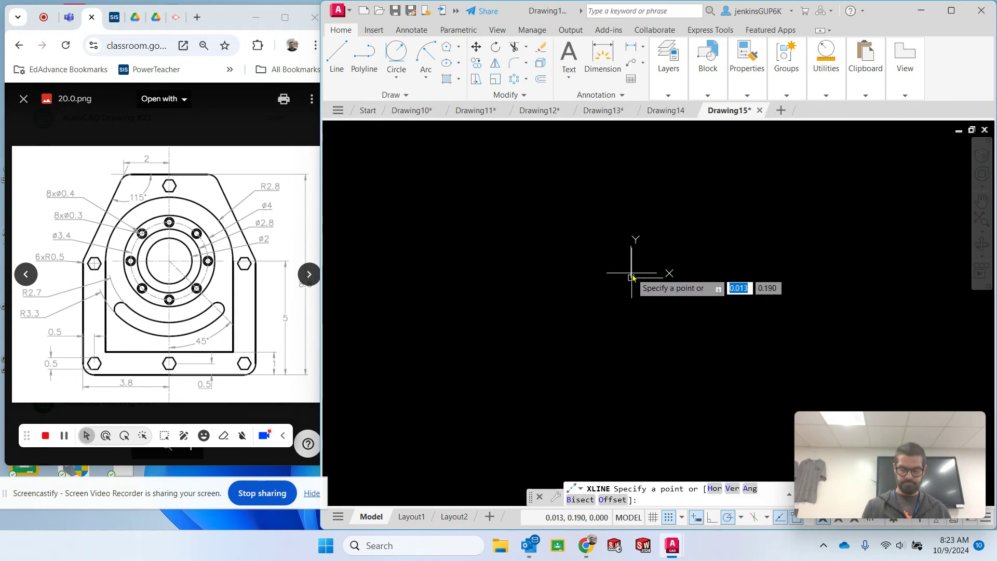
{"action": "type", "text": "0,0"}
{"action": "key", "text": "Return"}
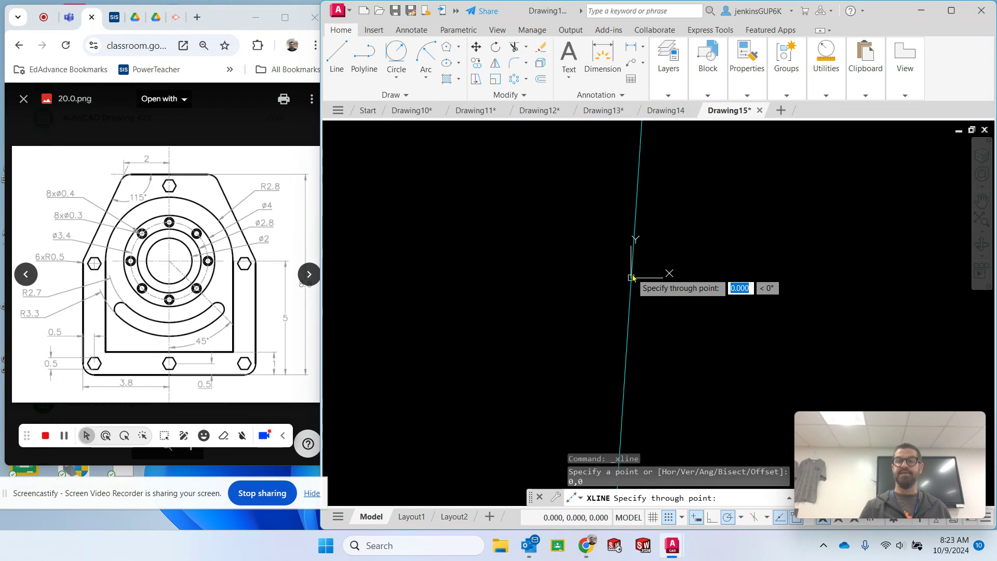
{"action": "left_click", "coordinate": [631, 176]}
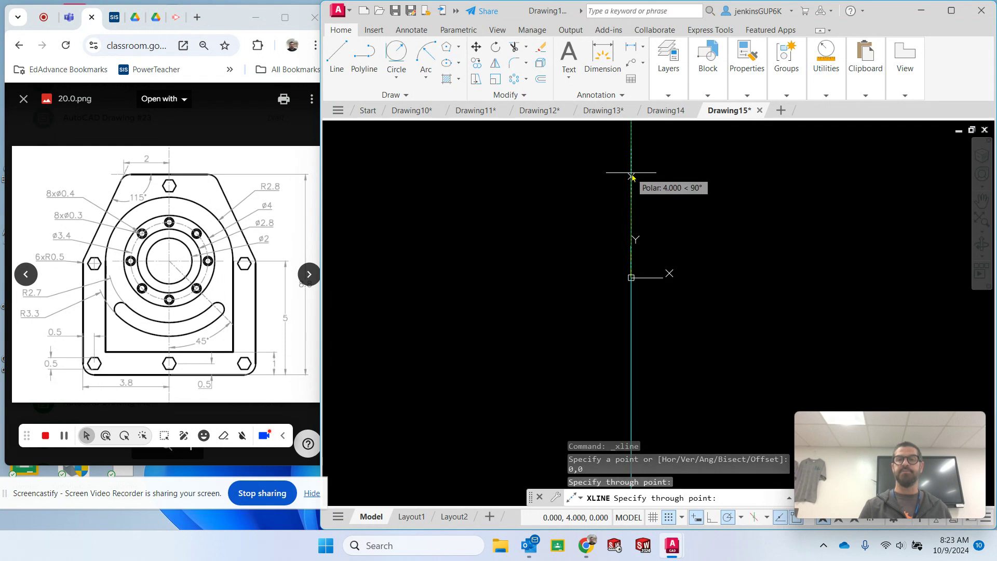
{"action": "left_click", "coordinate": [759, 278]}
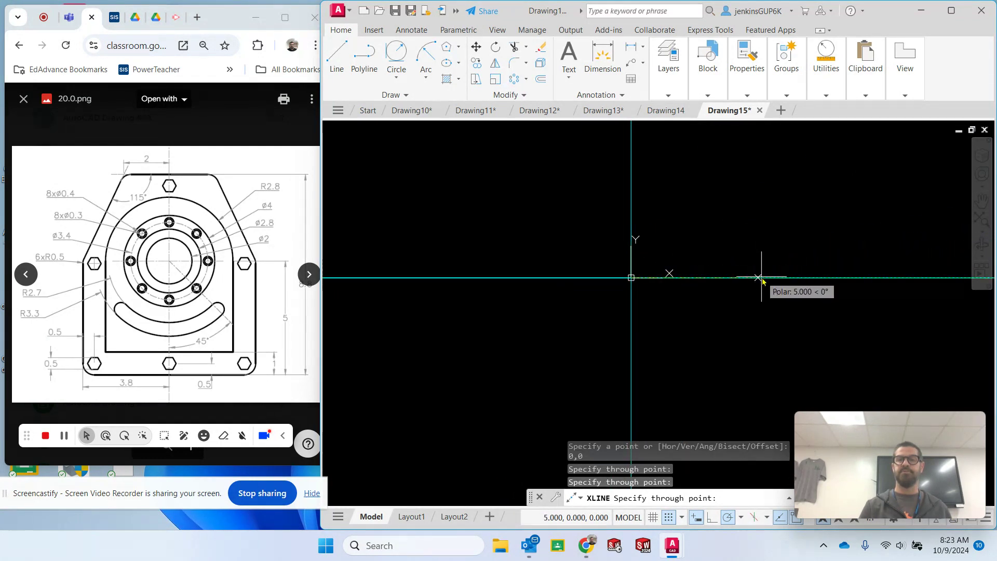
{"action": "key", "text": "Escape"}
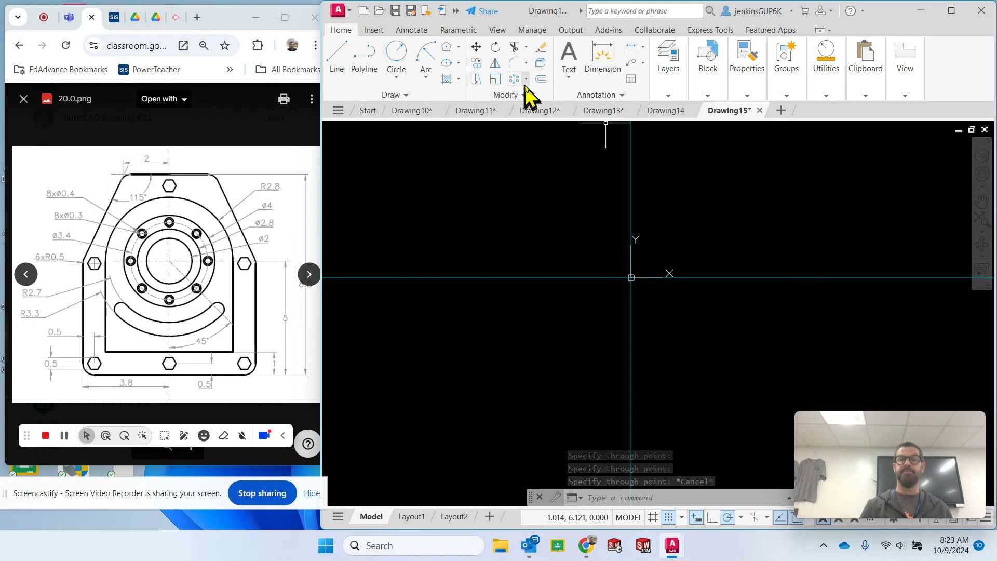
- Offset the horizontal construction line 5 downward to locate the plate's bottom edge
{"action": "left_click", "coordinate": [540, 79]}
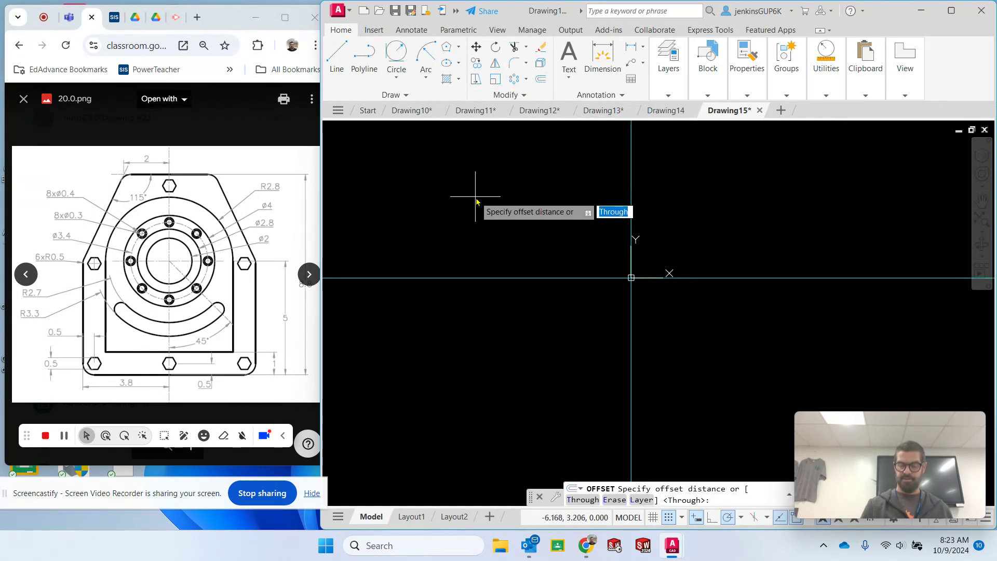
{"action": "type", "text": "5"}
{"action": "key", "text": "Return"}
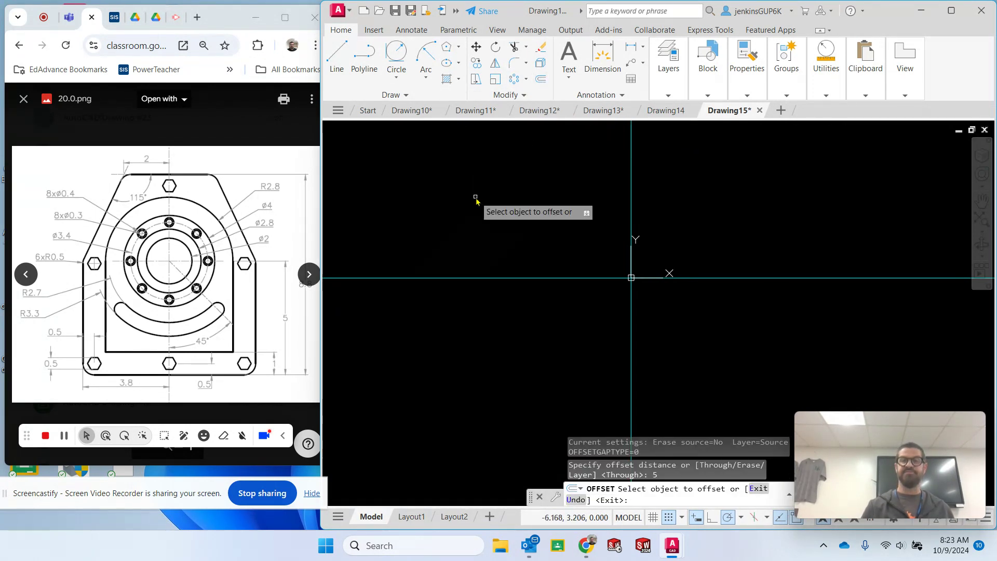
{"action": "left_click", "coordinate": [443, 278]}
{"action": "left_click", "coordinate": [450, 326]}
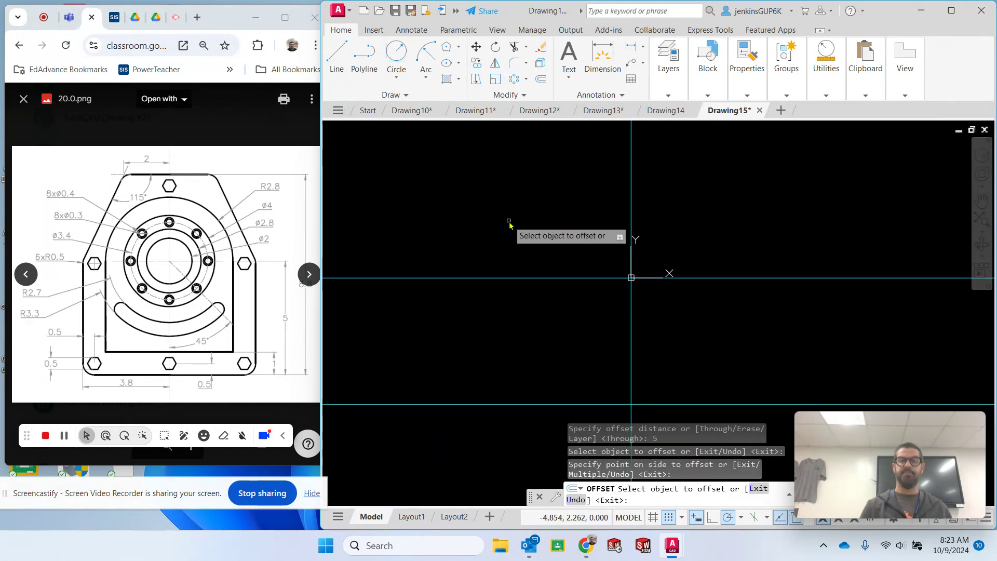
- Offset the horizontal construction line through the origin 3.8 upward to locate the plate's top edge
{"action": "left_click", "coordinate": [540, 79]}
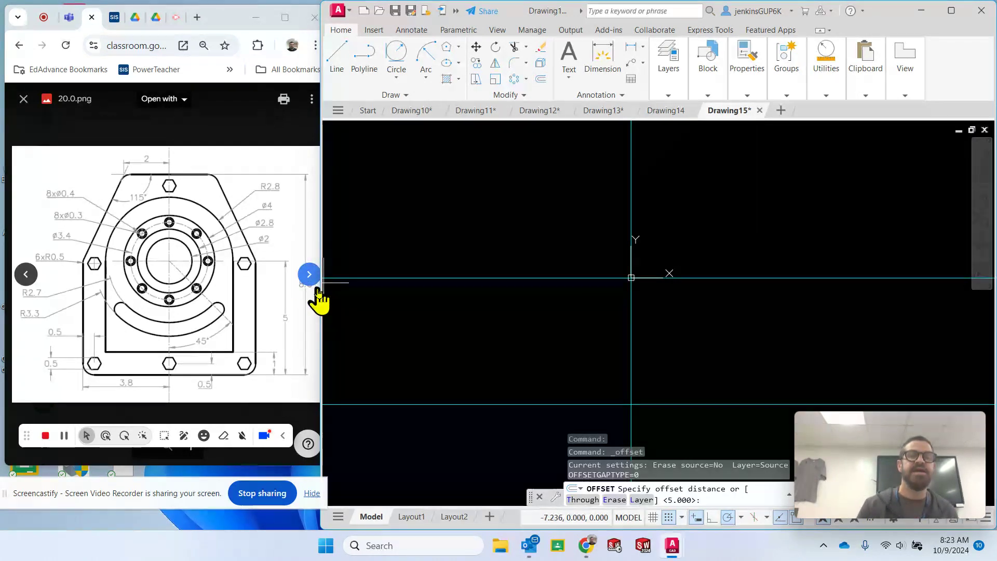
{"action": "scroll", "coordinate": [296, 329], "scroll_direction": "up", "scroll_amount": 5}
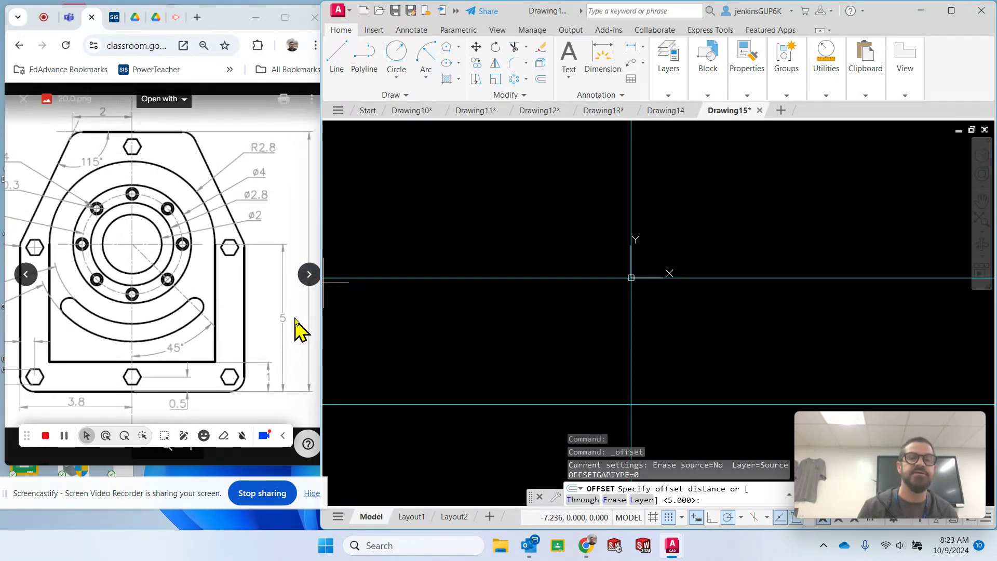
{"action": "left_click", "coordinate": [283, 314]}
{"action": "scroll", "coordinate": [226, 288], "scroll_direction": "up", "scroll_amount": 2}
{"action": "scroll", "coordinate": [224, 280], "scroll_direction": "down", "scroll_amount": 6}
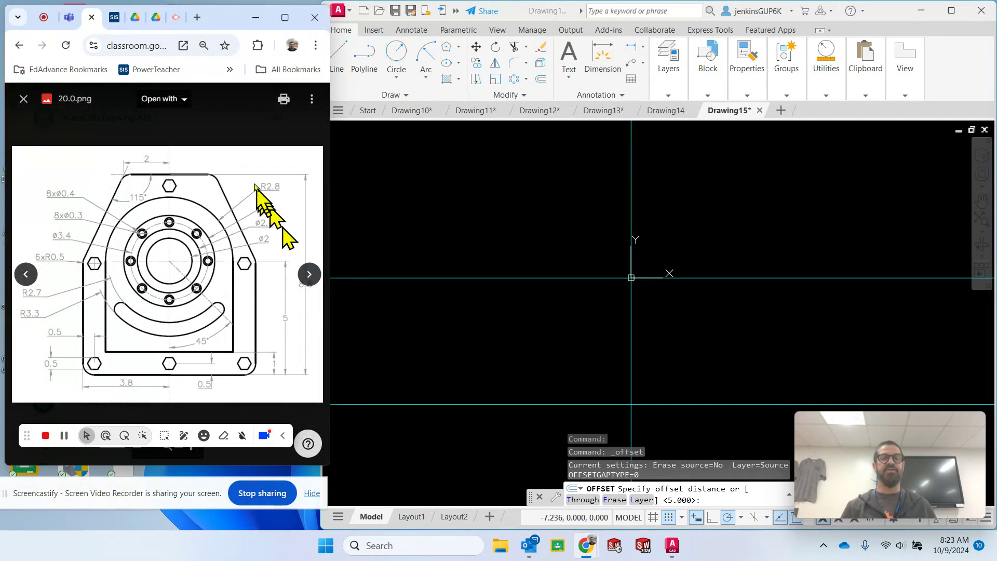
{"action": "left_click", "coordinate": [546, 83]}
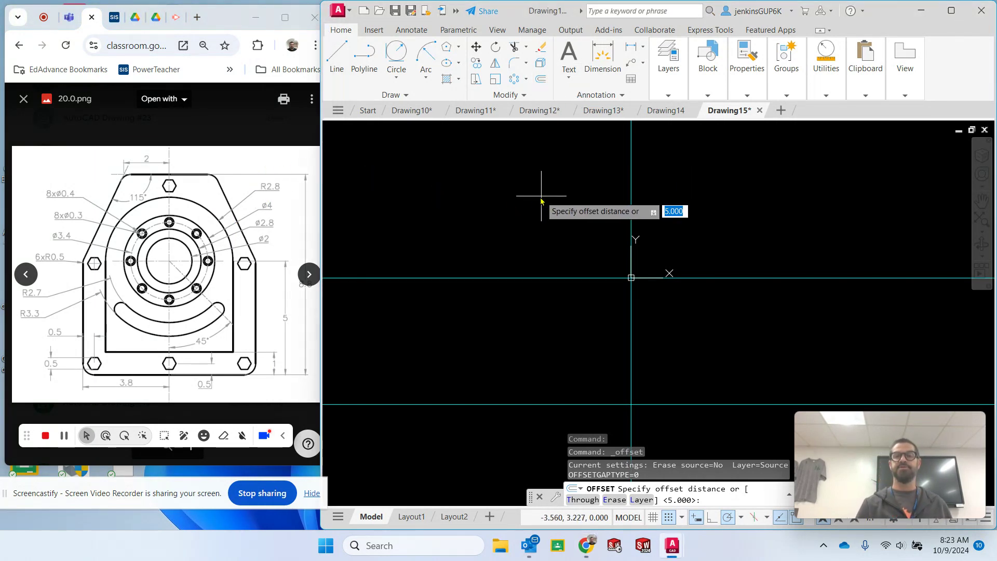
{"action": "type", "text": "3.8"}
{"action": "key", "text": "Return"}
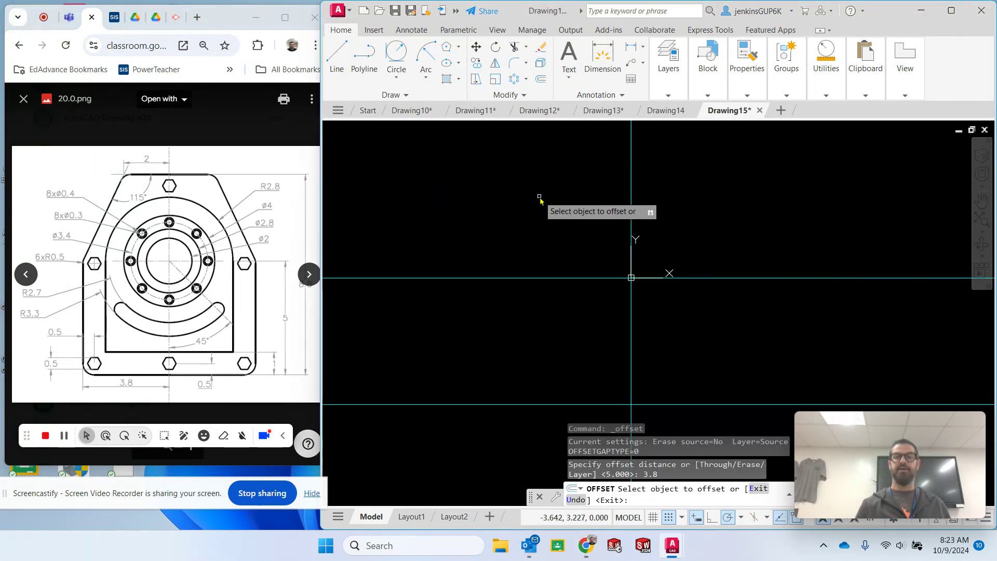
{"action": "left_click", "coordinate": [469, 278]}
{"action": "left_click", "coordinate": [459, 204]}
{"action": "key", "text": "Escape"}
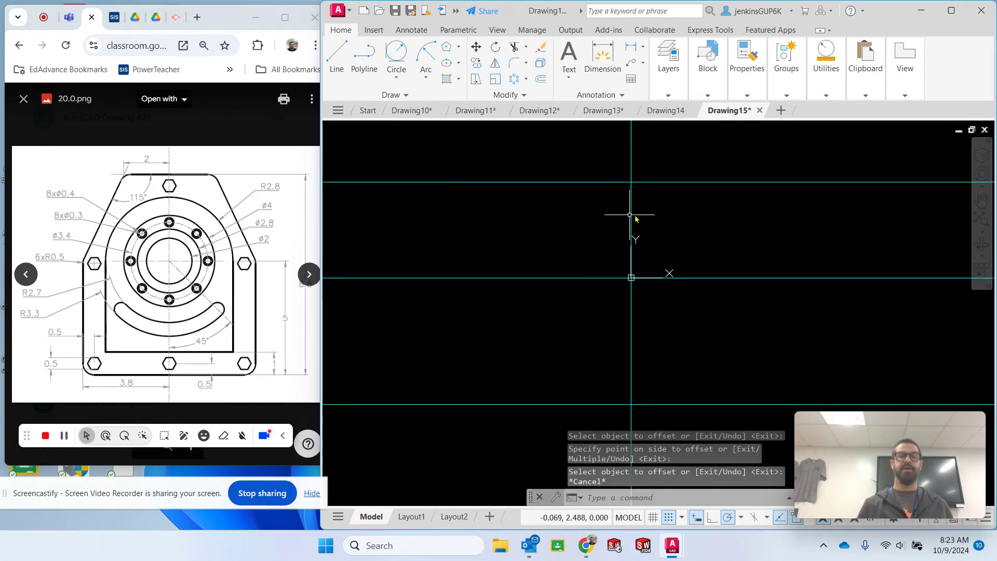
{"action": "left_click", "coordinate": [405, 95]}
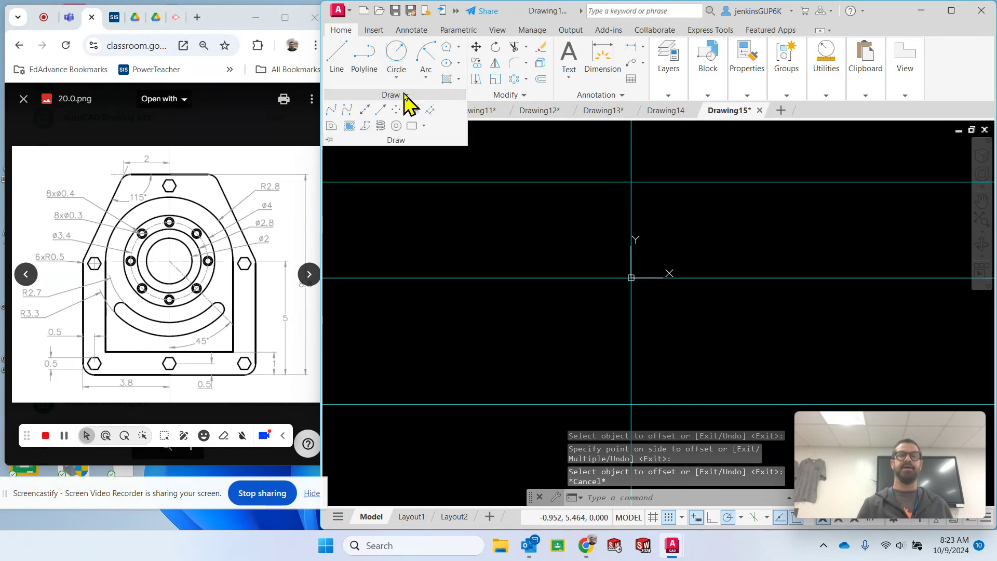
{"action": "left_click", "coordinate": [398, 55]}
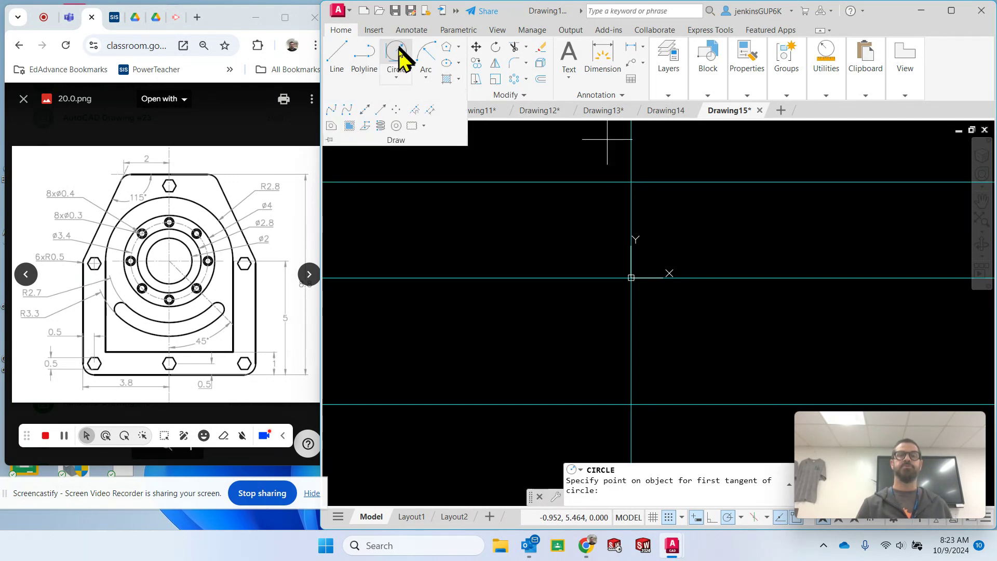
{"action": "key", "text": "Escape"}
{"action": "key", "text": "Escape"}
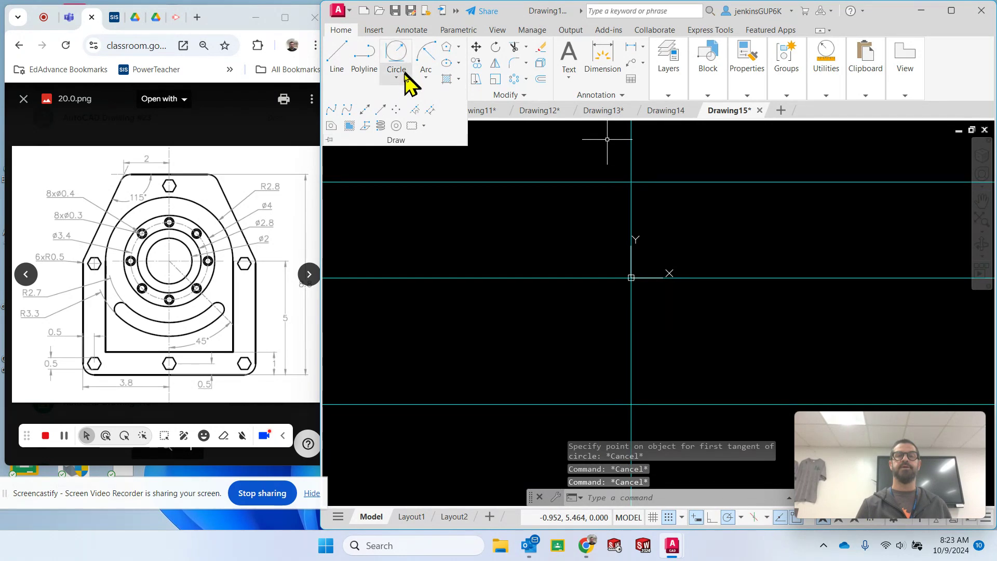
- Draw a construction circle of diameter 3.4 centred on the origin, using the Center, Diameter method
{"action": "left_click", "coordinate": [400, 75]}
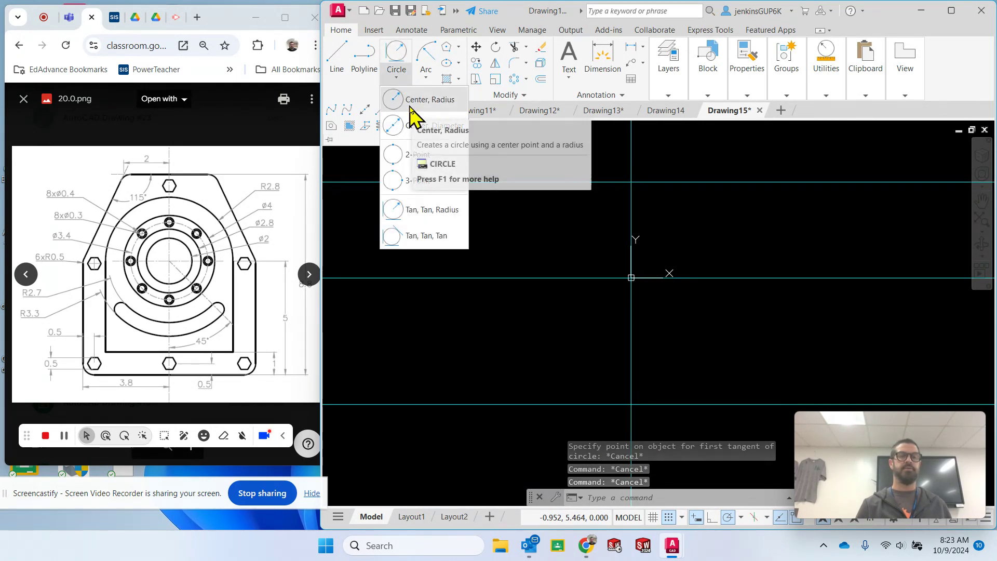
{"action": "left_click", "coordinate": [414, 127]}
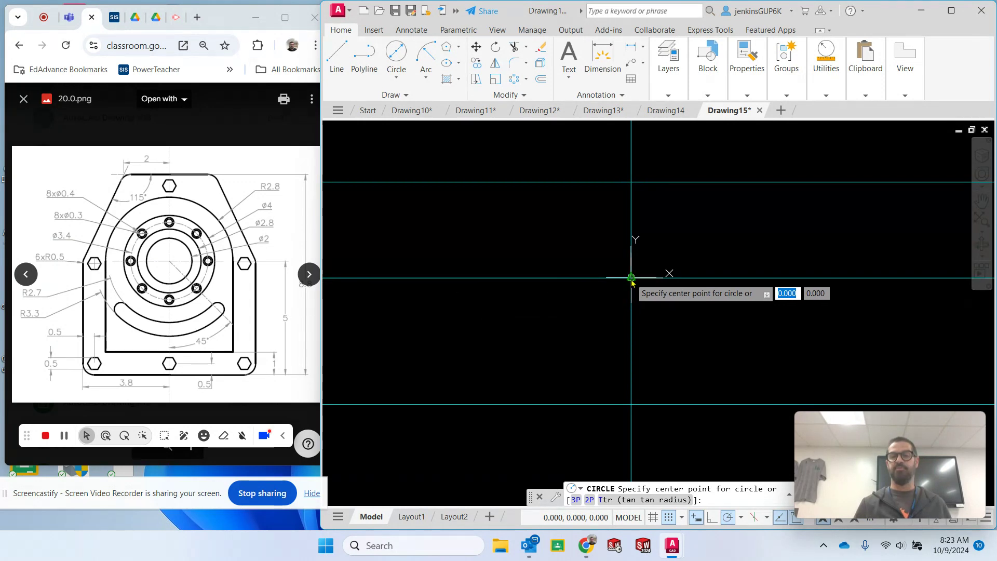
{"action": "left_click", "coordinate": [631, 279]}
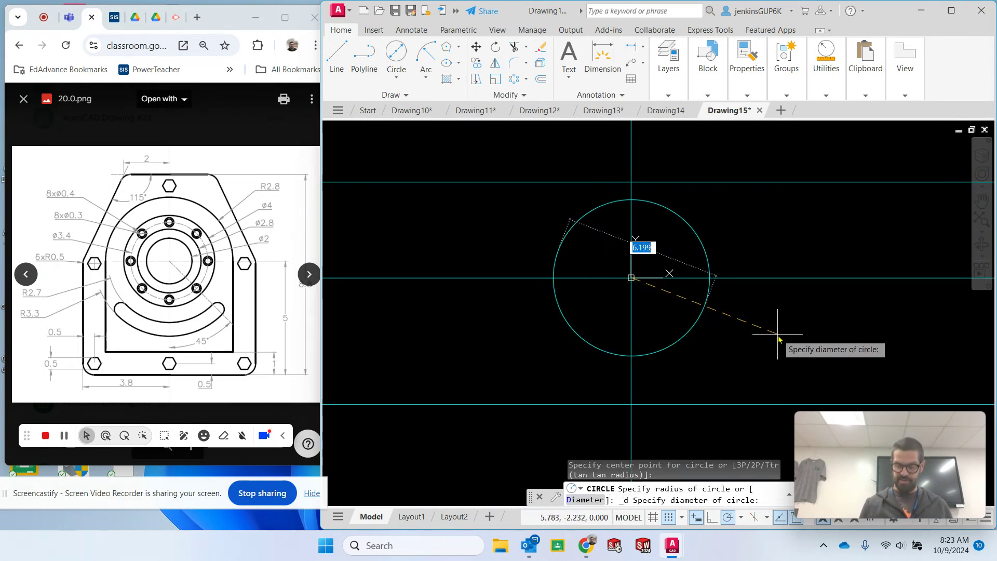
{"action": "type", "text": "4"}
{"action": "key", "text": "Return"}
{"action": "key", "text": "Escape"}
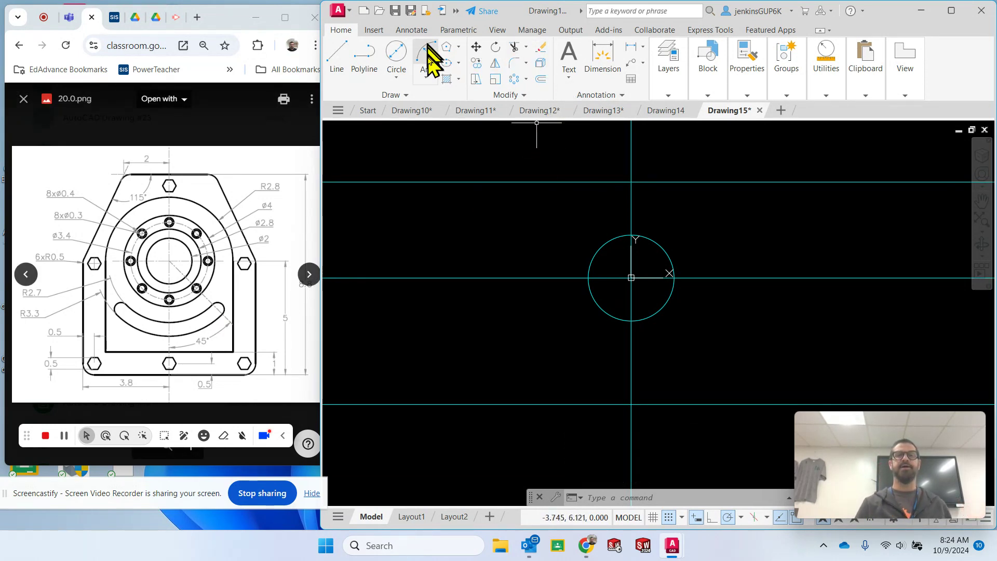
- Draw a construction line about 7.35 long from the origin, running down to the right at 45° below the horizontal
{"action": "left_click", "coordinate": [665, 65]}
{"action": "left_click", "coordinate": [337, 60]}
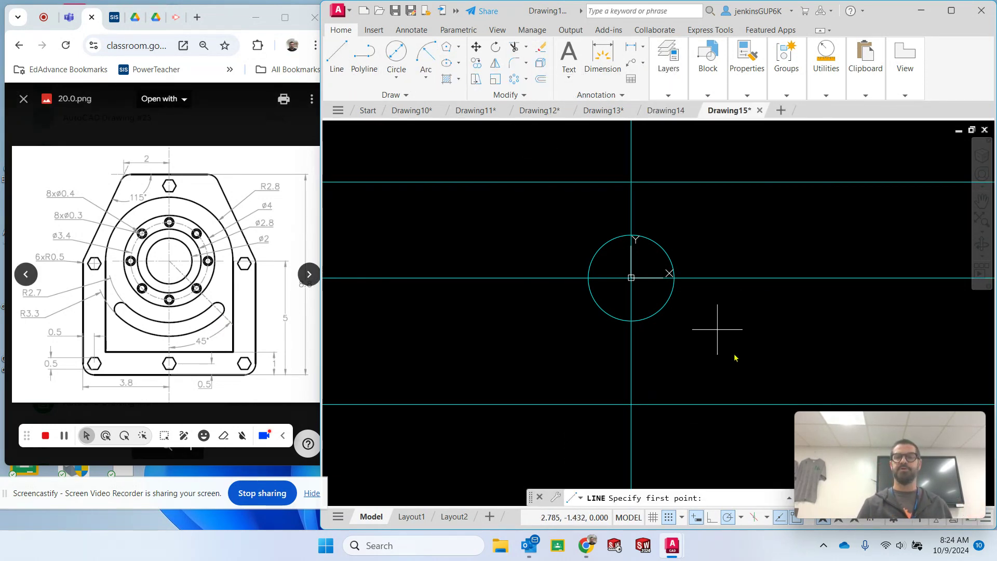
{"action": "left_click", "coordinate": [631, 278]}
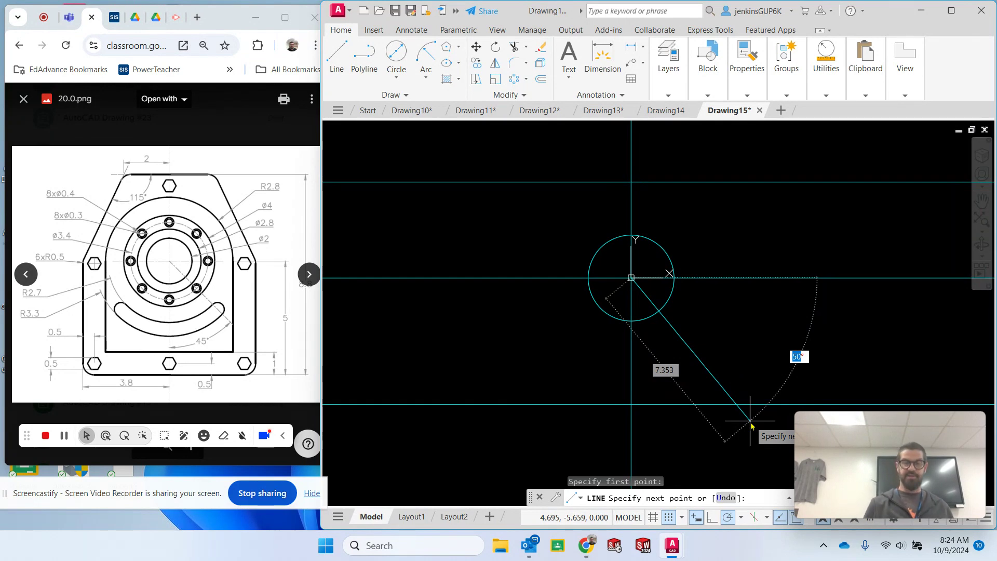
{"action": "key", "text": "Tab"}
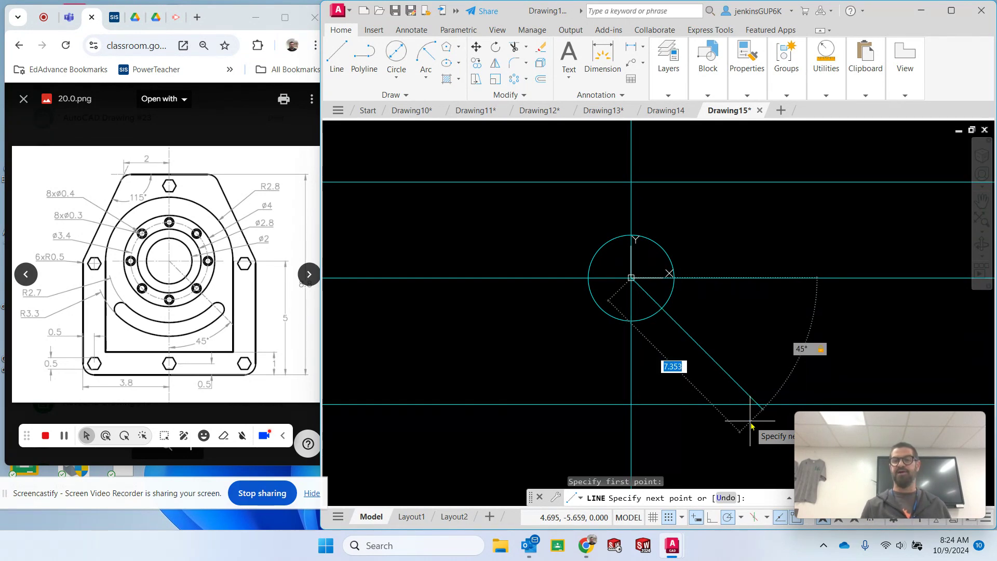
{"action": "key", "text": "Return"}
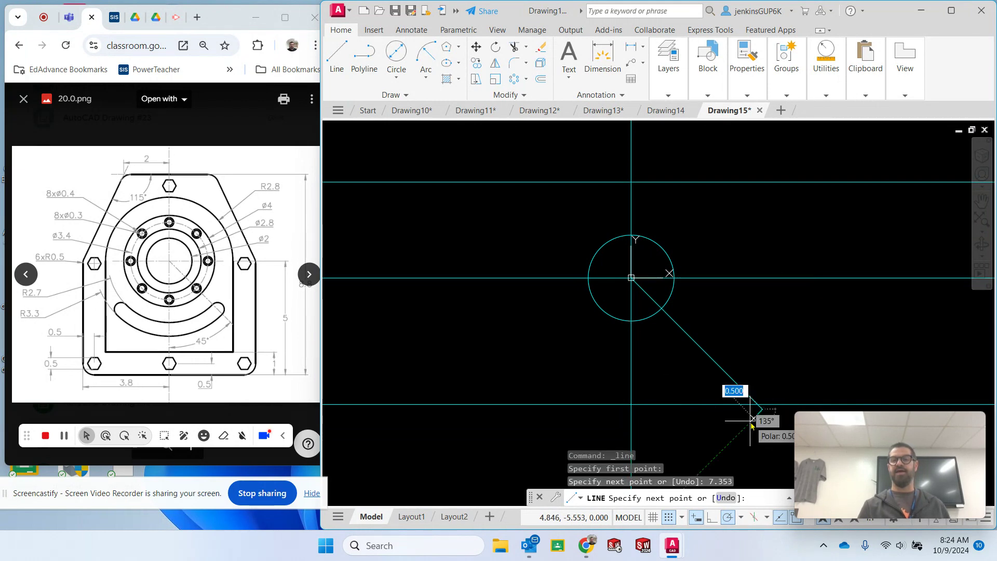
- Mirror the 45° construction line across the vertical construction line through the origin, keeping the source line
{"action": "key", "text": "Escape"}
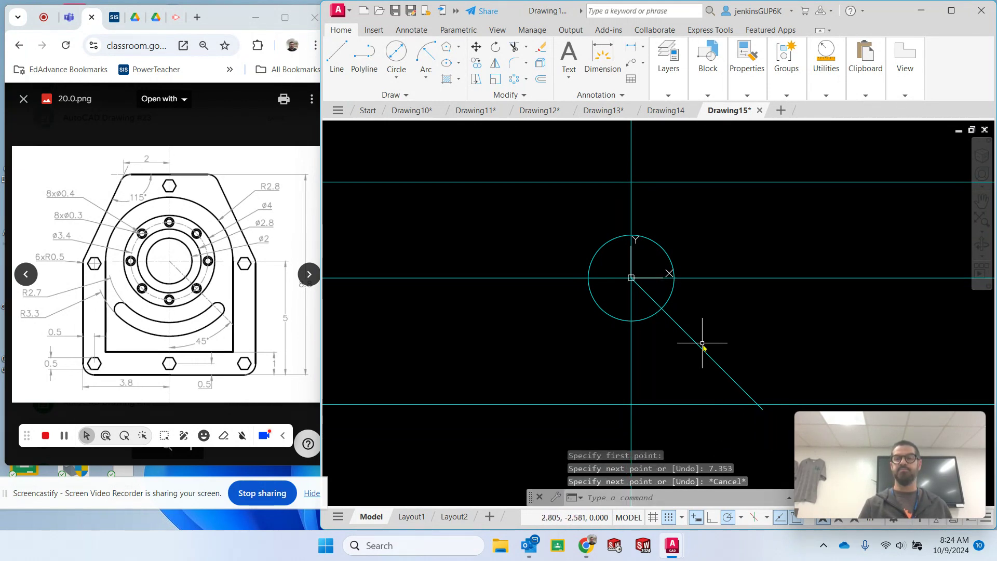
{"action": "left_click", "coordinate": [697, 343]}
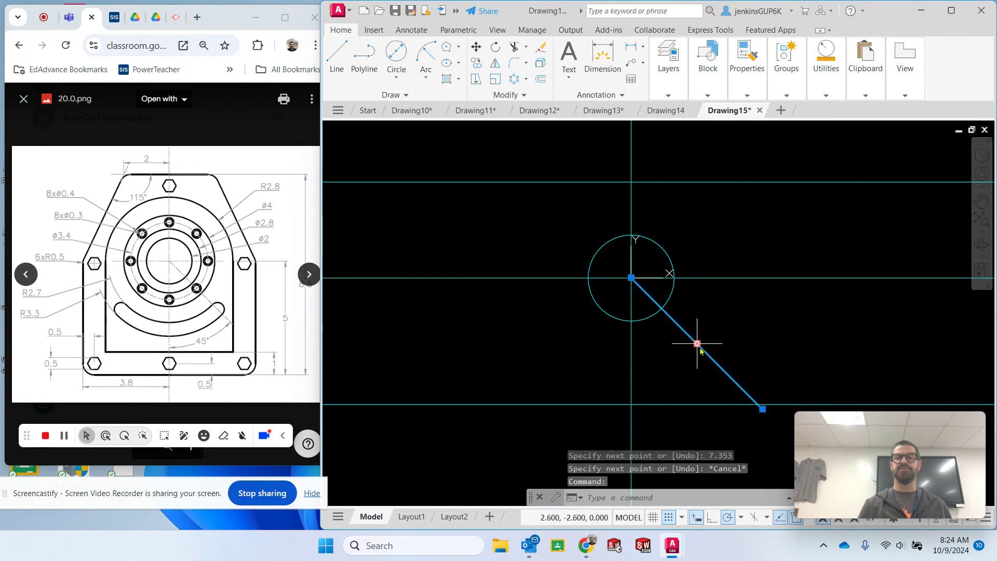
{"action": "left_click", "coordinate": [495, 63]}
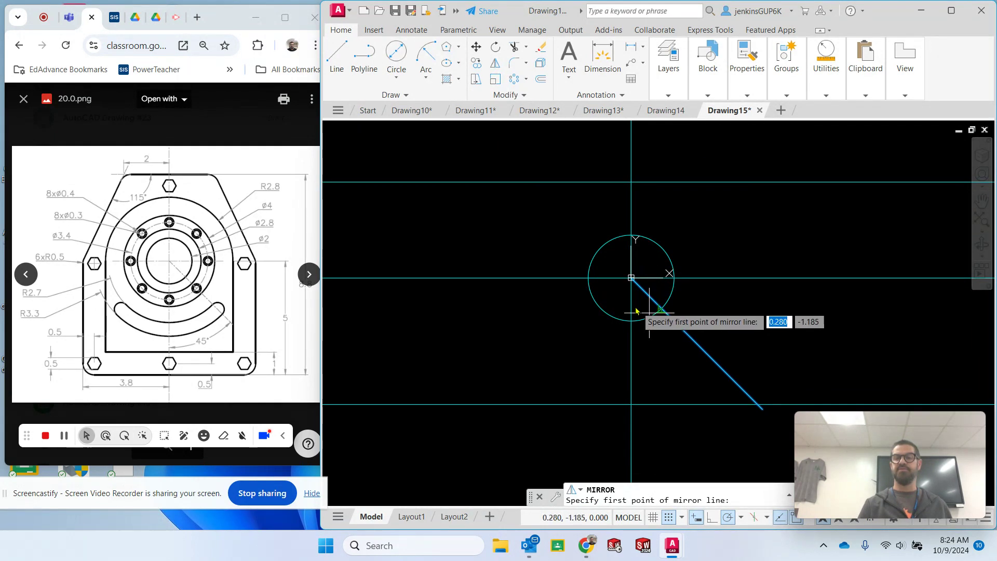
{"action": "left_click", "coordinate": [630, 279]}
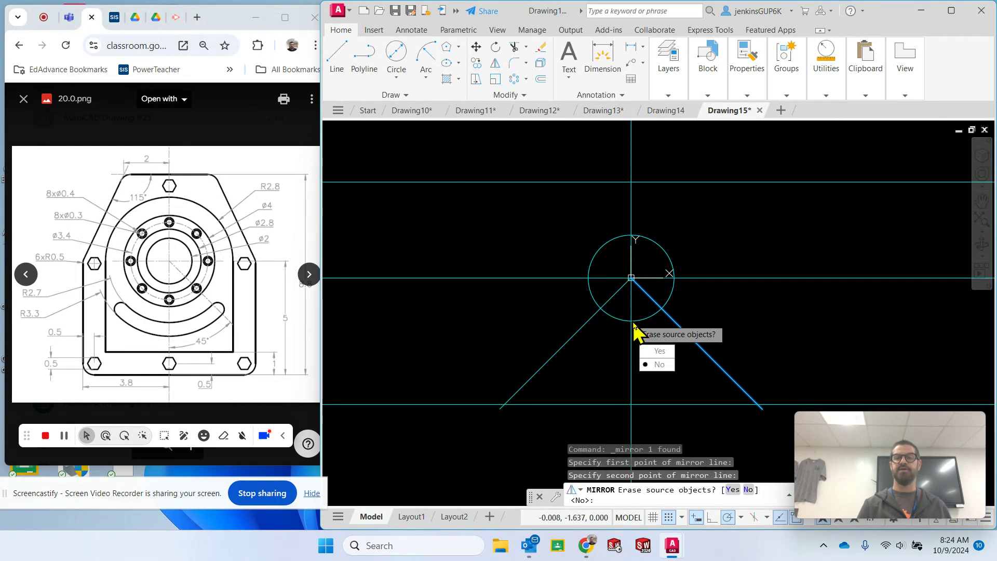
{"action": "left_click", "coordinate": [661, 364]}
{"action": "key", "text": "Escape"}
{"action": "key", "text": "Escape"}
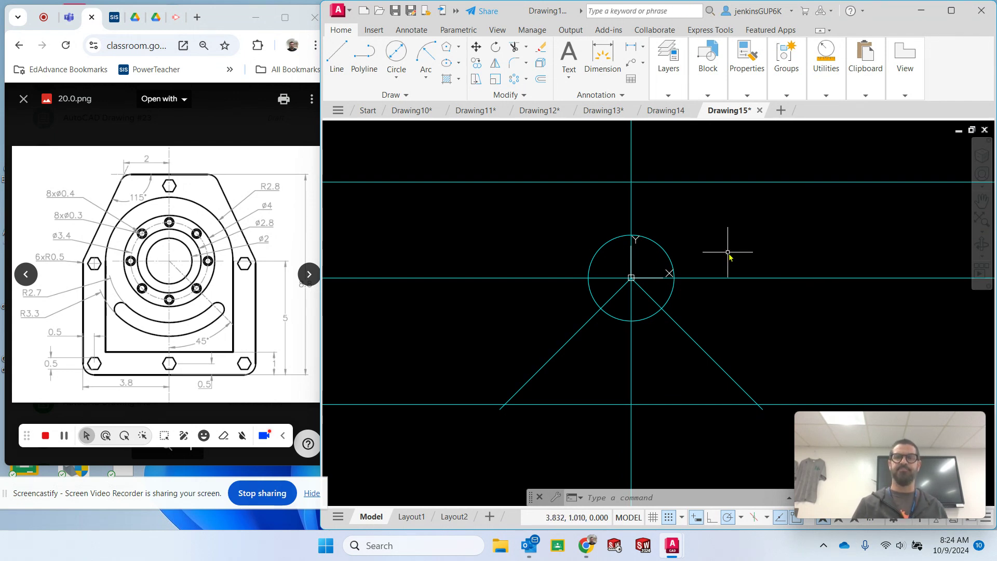
- Make the Visible layer current and draw a circle of diameter 2 centred on the origin
{"action": "left_click", "coordinate": [670, 73]}
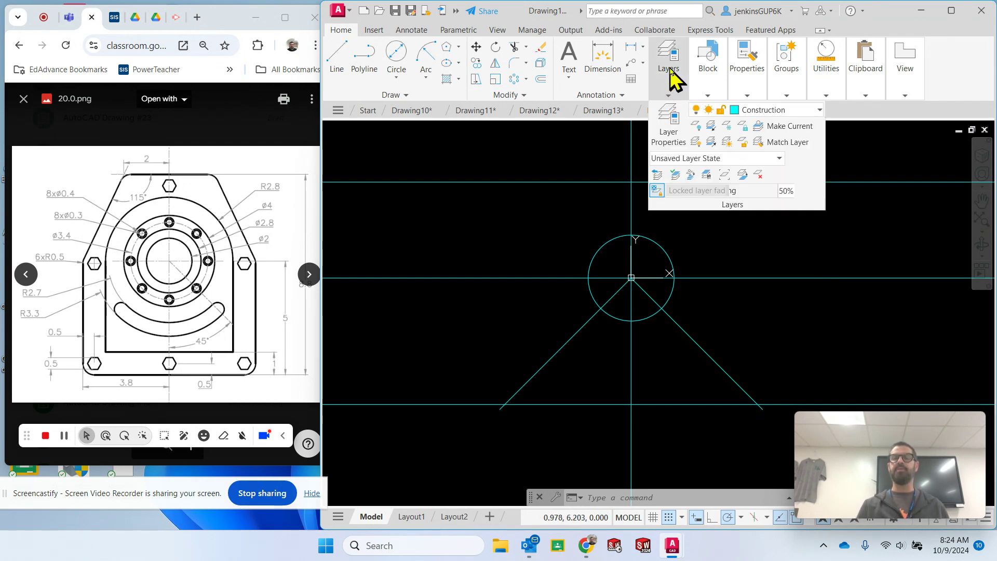
{"action": "left_click", "coordinate": [769, 111]}
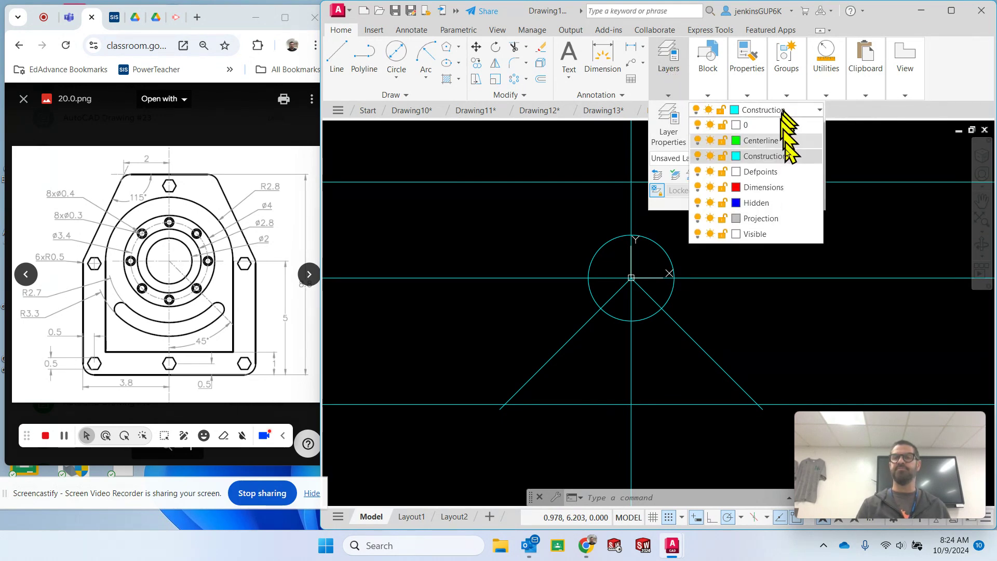
{"action": "left_click", "coordinate": [766, 235]}
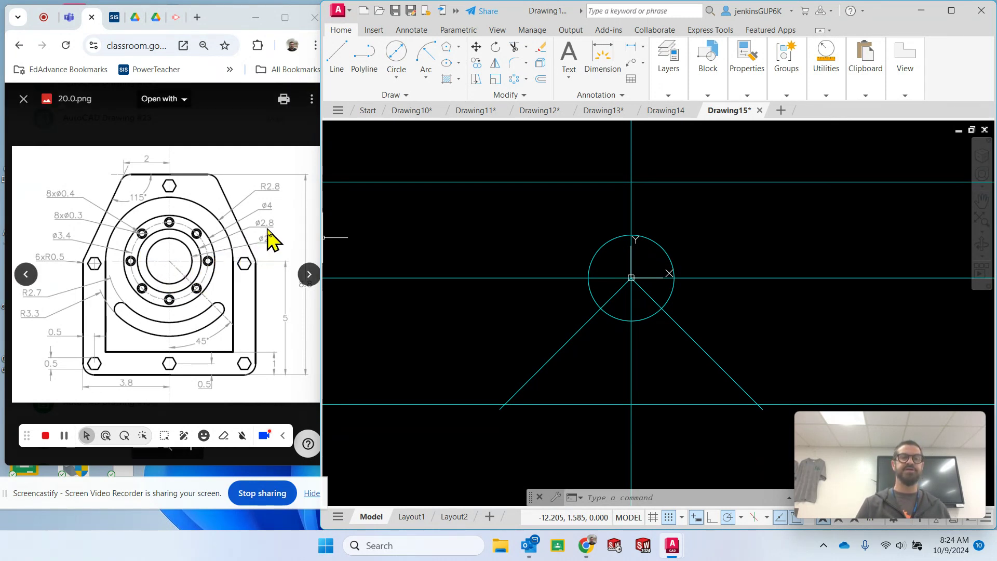
{"action": "left_click", "coordinate": [398, 56]}
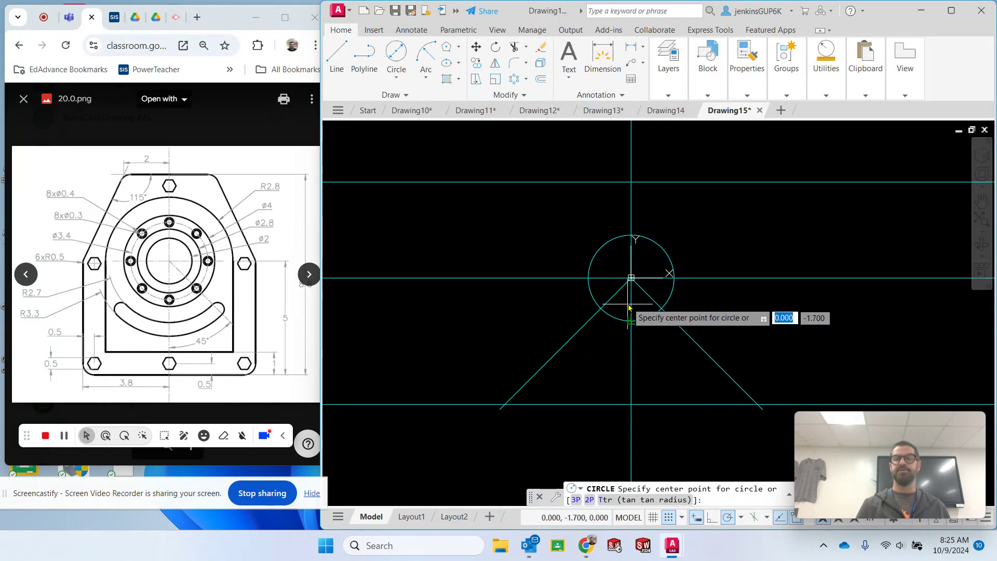
{"action": "left_click", "coordinate": [631, 277]}
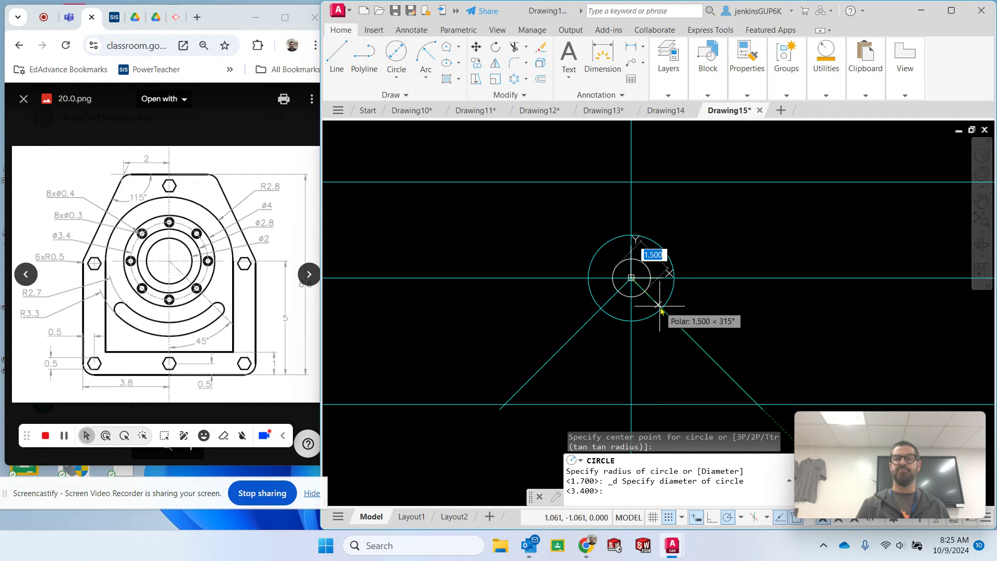
{"action": "type", "text": "2"}
{"action": "key", "text": "Return"}
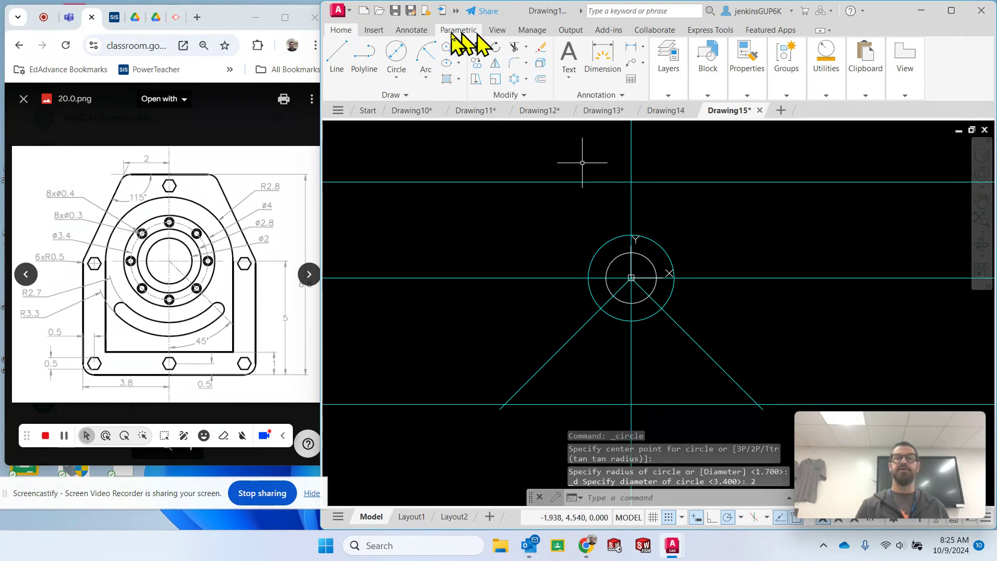
- Draw two concentric circles of diameter 2.8 and 4 centred on the origin
{"action": "left_click", "coordinate": [395, 58]}
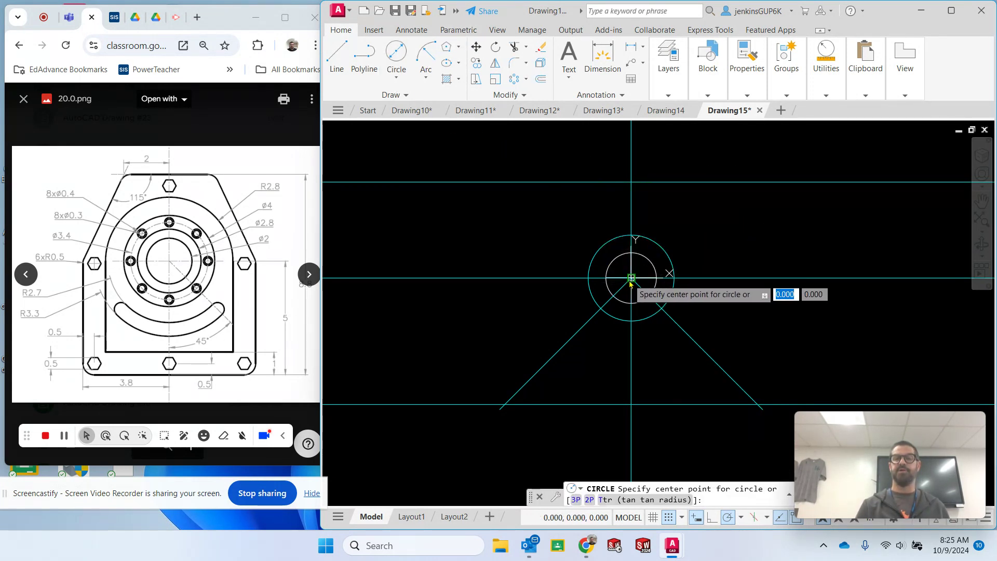
{"action": "left_click", "coordinate": [631, 278]}
{"action": "type", "text": "2.8"}
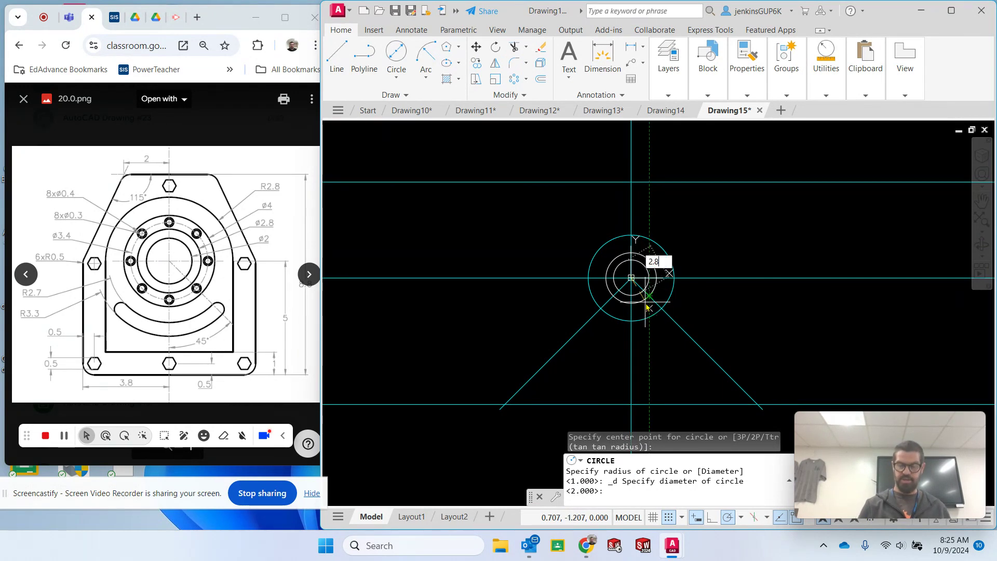
{"action": "key", "text": "Return"}
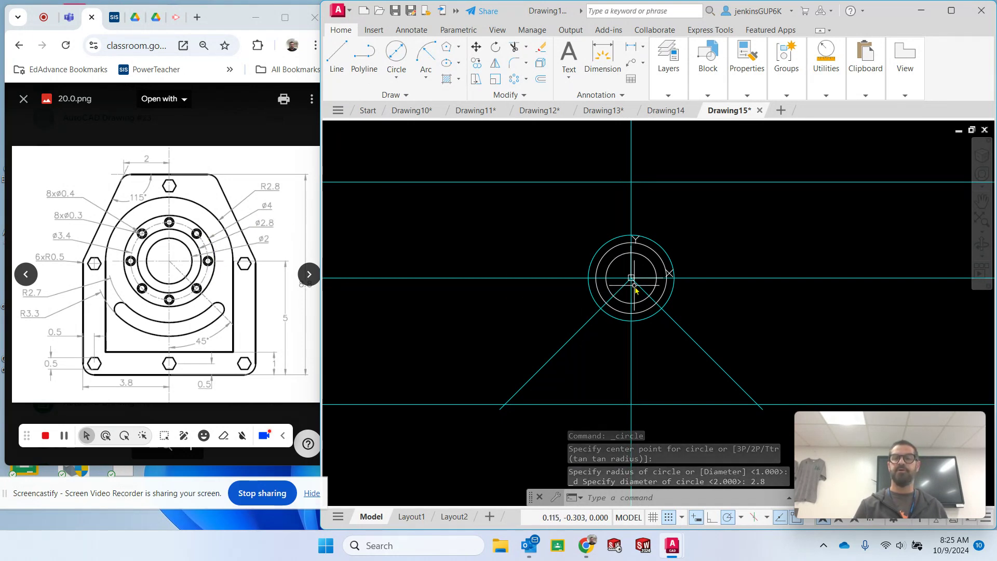
{"action": "left_click", "coordinate": [399, 59]}
{"action": "left_click", "coordinate": [632, 278]}
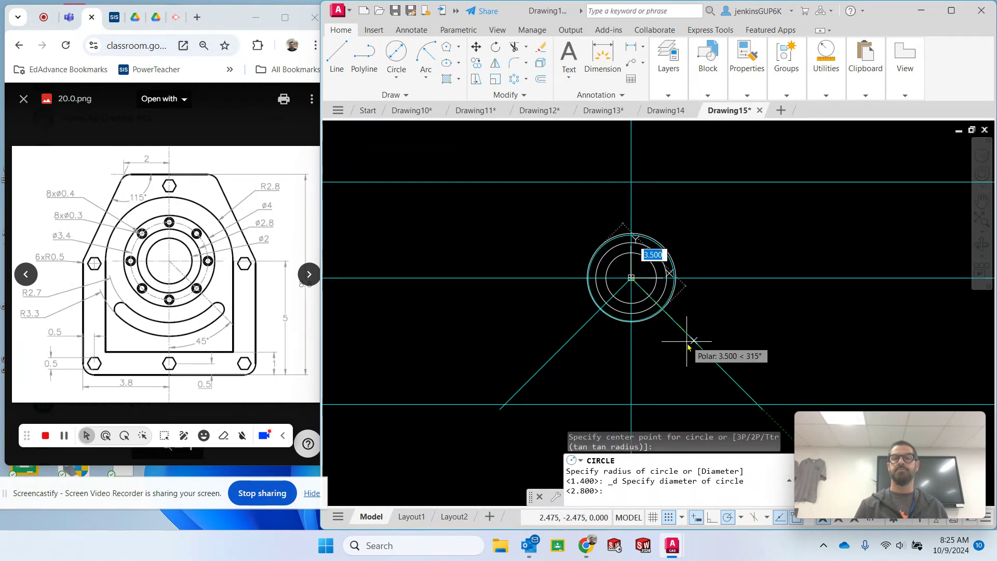
{"action": "type", "text": "4"}
{"action": "key", "text": "Return"}
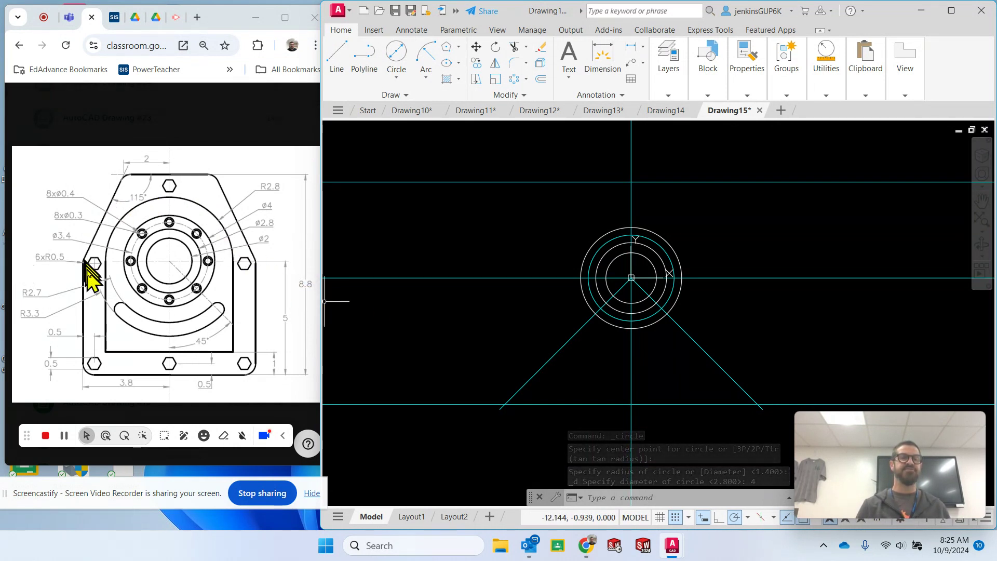
- Draw a circle of radius 2.8 centred on the origin, using the Center, Radius method
{"action": "left_click", "coordinate": [150, 213]}
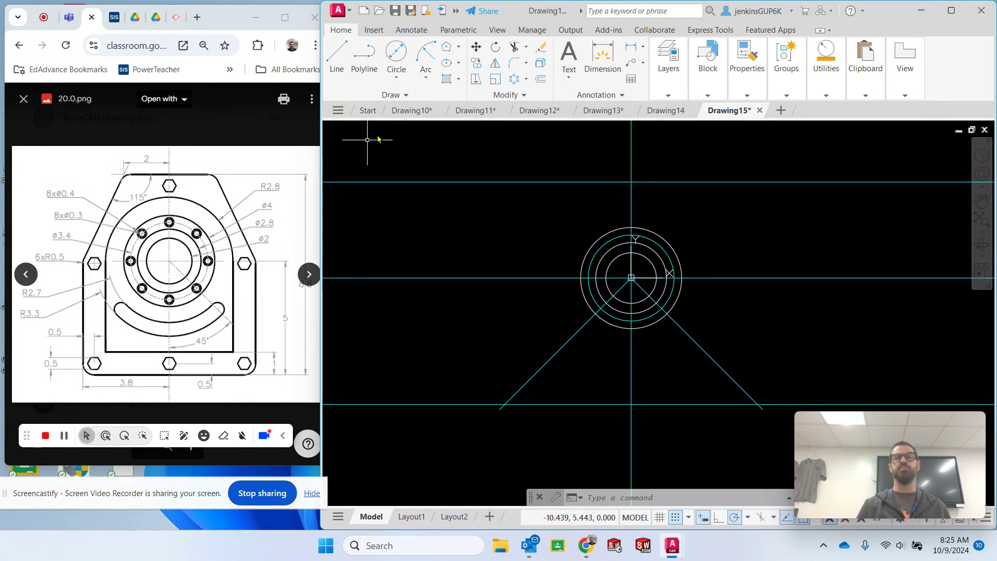
{"action": "left_click", "coordinate": [397, 76]}
{"action": "left_click", "coordinate": [407, 93]}
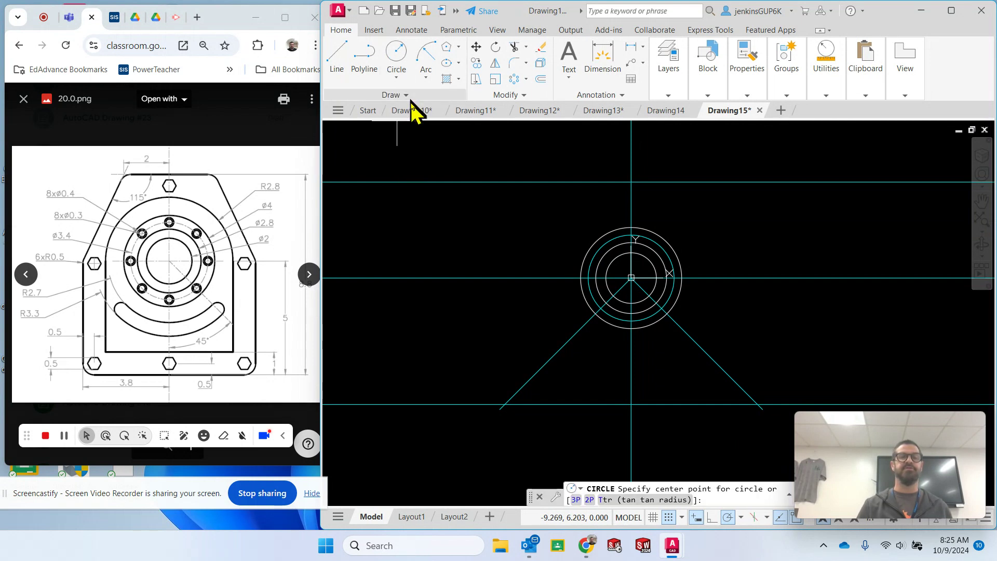
{"action": "left_click", "coordinate": [632, 279]}
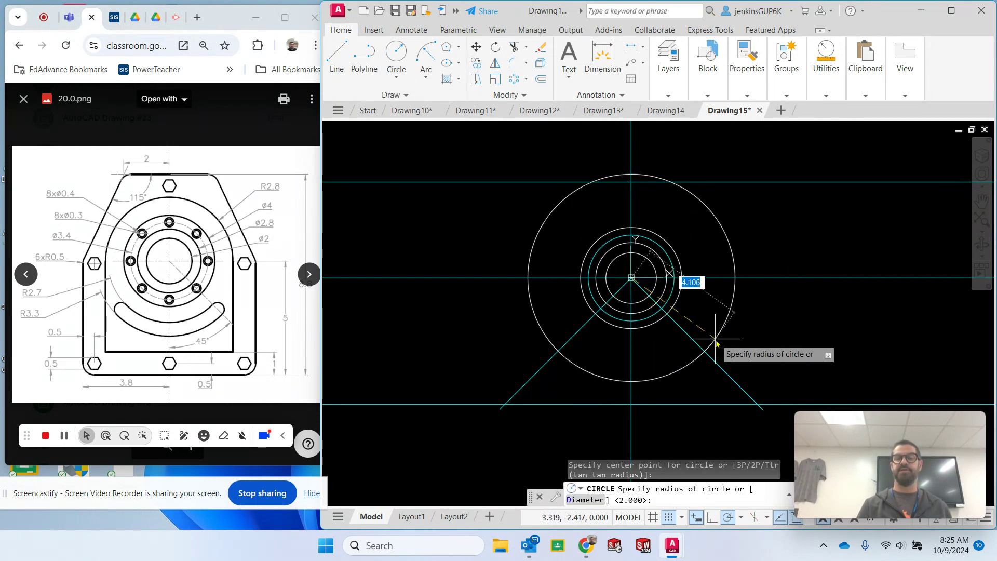
{"action": "type", "text": "2.8"}
{"action": "key", "text": "Return"}
{"action": "key", "text": "Escape"}
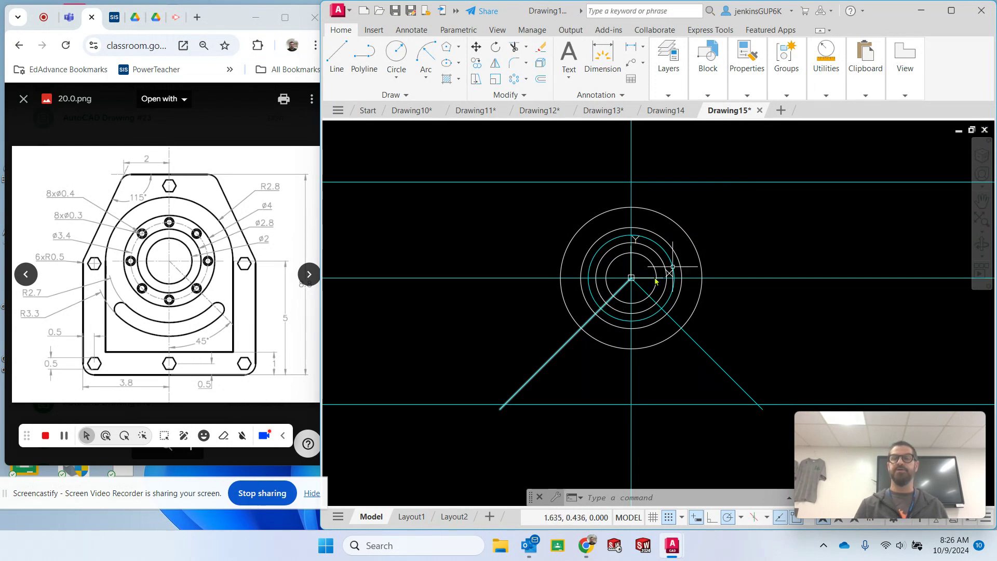
{"action": "left_click", "coordinate": [426, 78]}
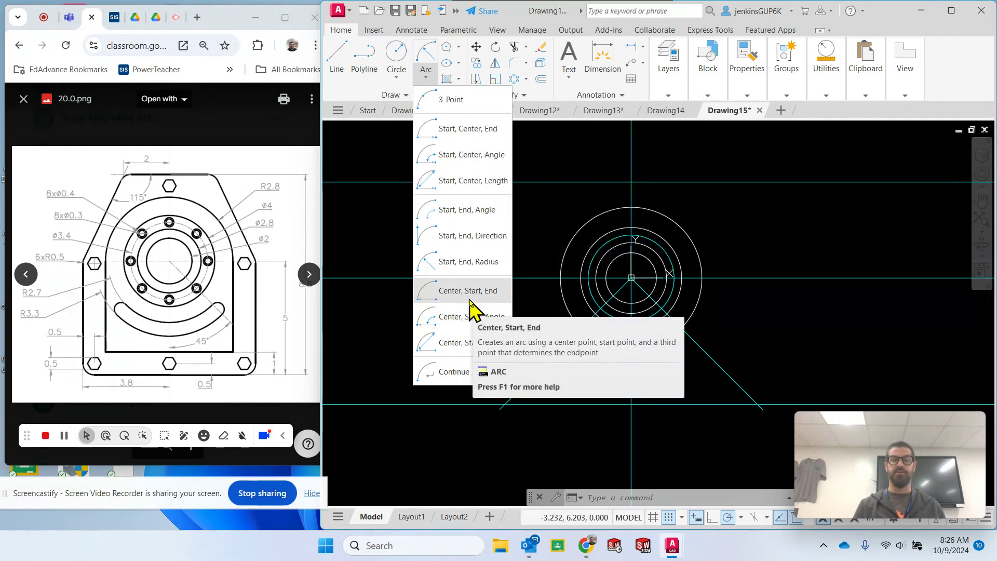
{"action": "left_click", "coordinate": [467, 263]}
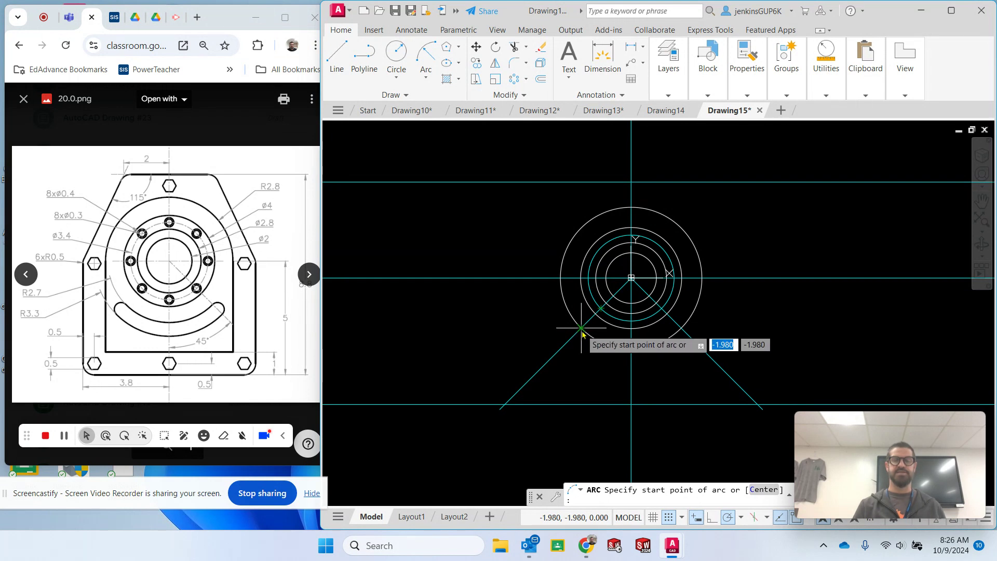
{"action": "right_click", "coordinate": [582, 334]}
{"action": "left_click", "coordinate": [613, 359]}
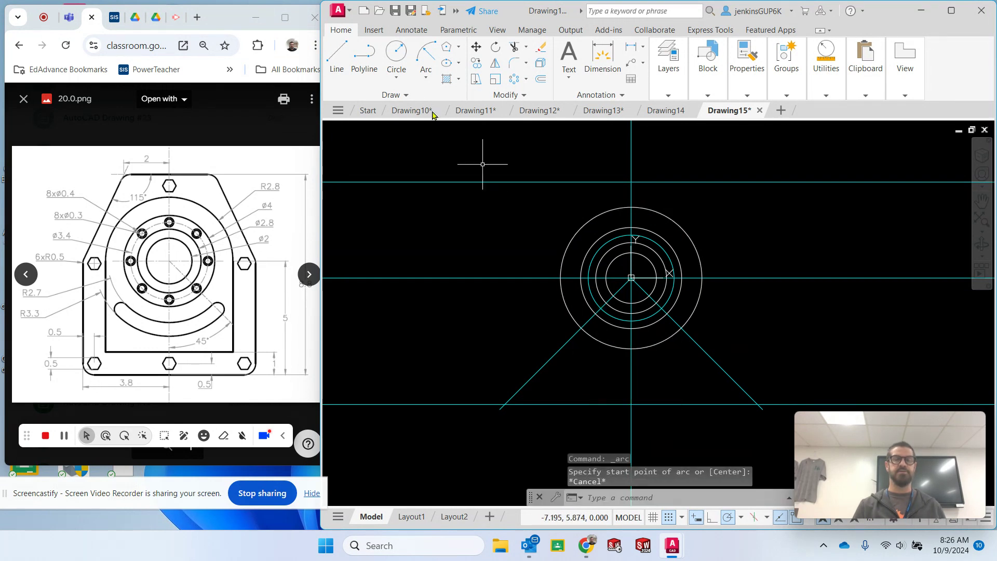
{"action": "left_click", "coordinate": [425, 55]}
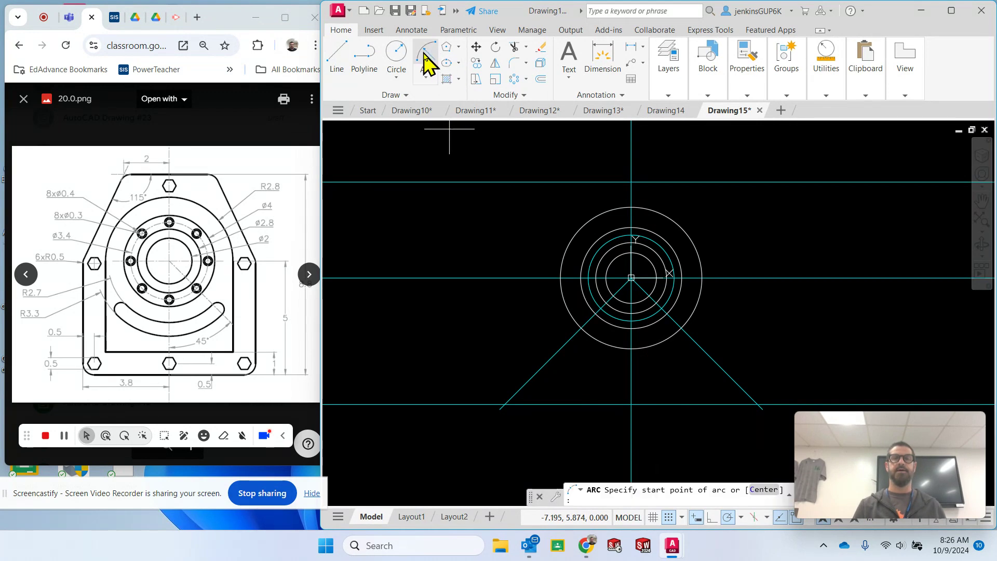
{"action": "left_click", "coordinate": [426, 77]}
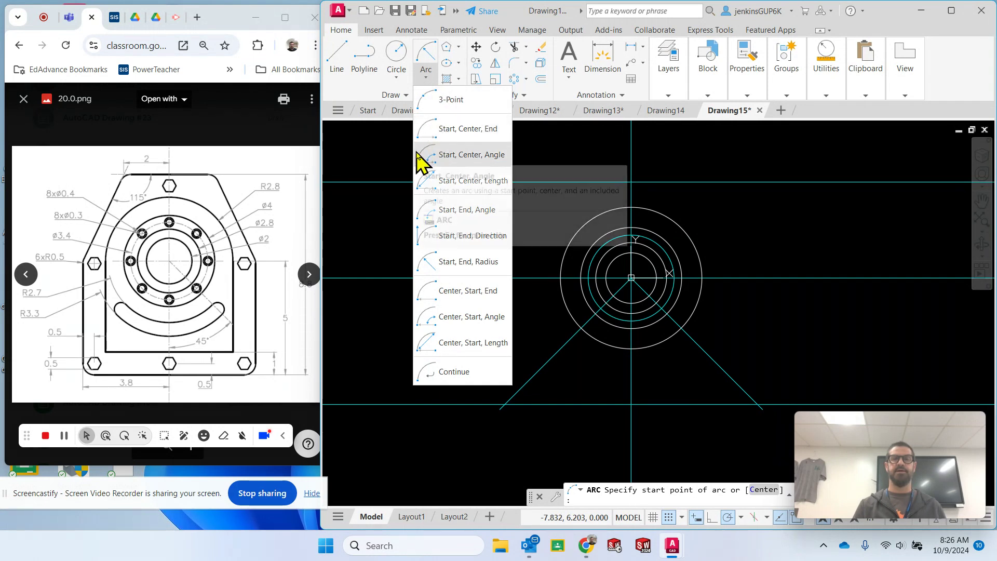
{"action": "left_click", "coordinate": [483, 372]}
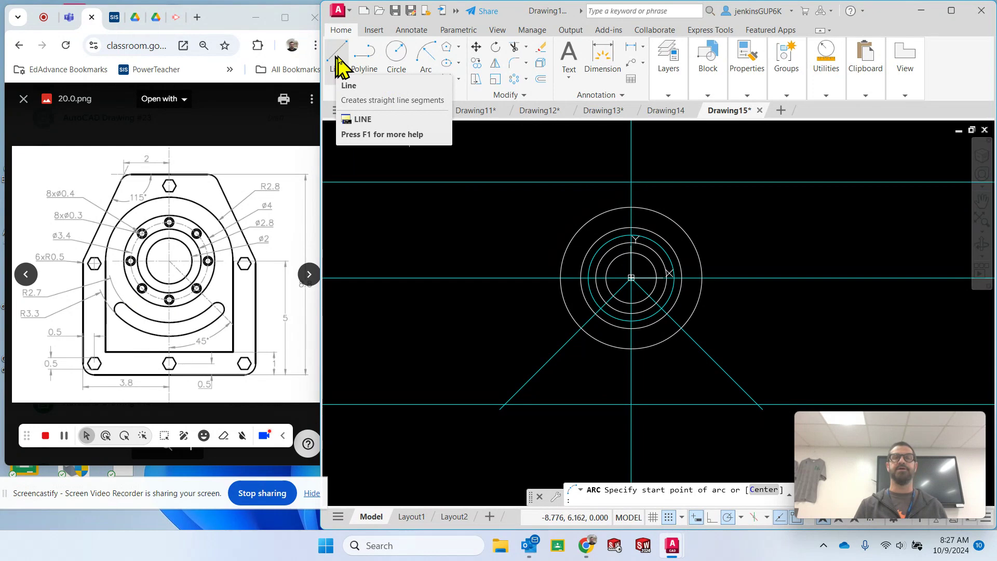
{"action": "mouse_move", "coordinate": [677, 99]}
{"action": "key", "text": "Escape"}
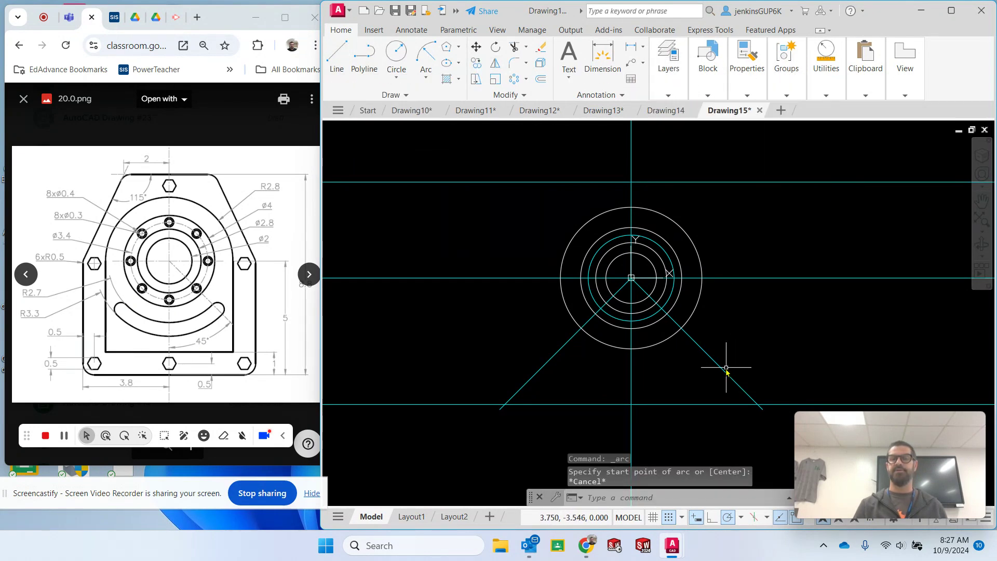
- Delete both 45° construction lines running down from the origin
{"action": "left_click", "coordinate": [721, 368]}
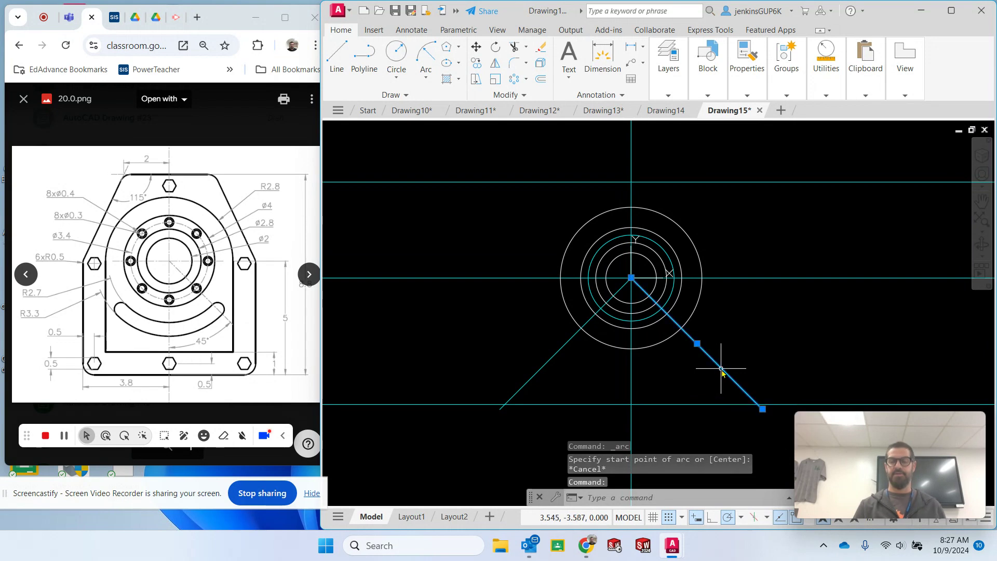
{"action": "key", "text": "Delete"}
{"action": "left_click", "coordinate": [549, 372]}
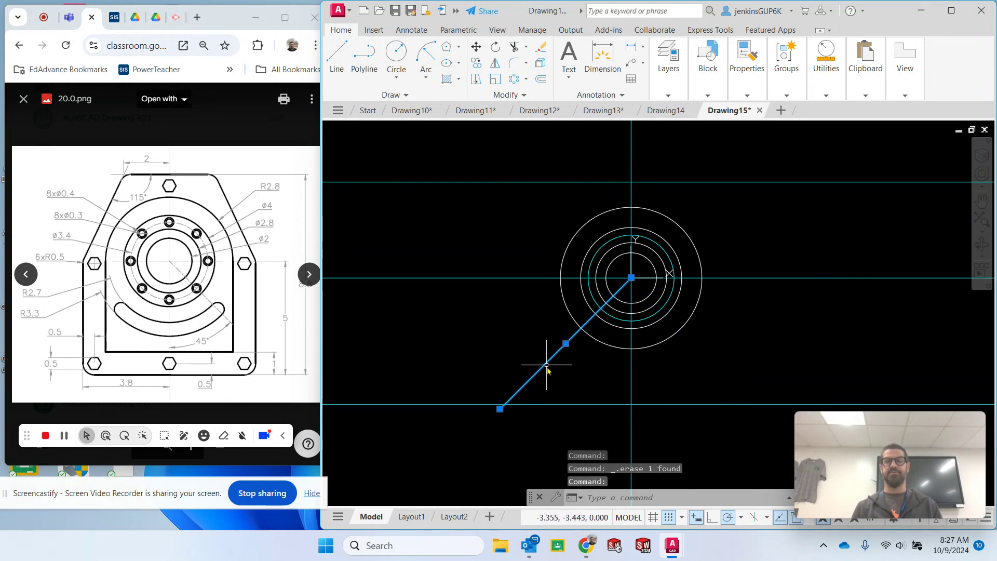
{"action": "key", "text": "Delete"}
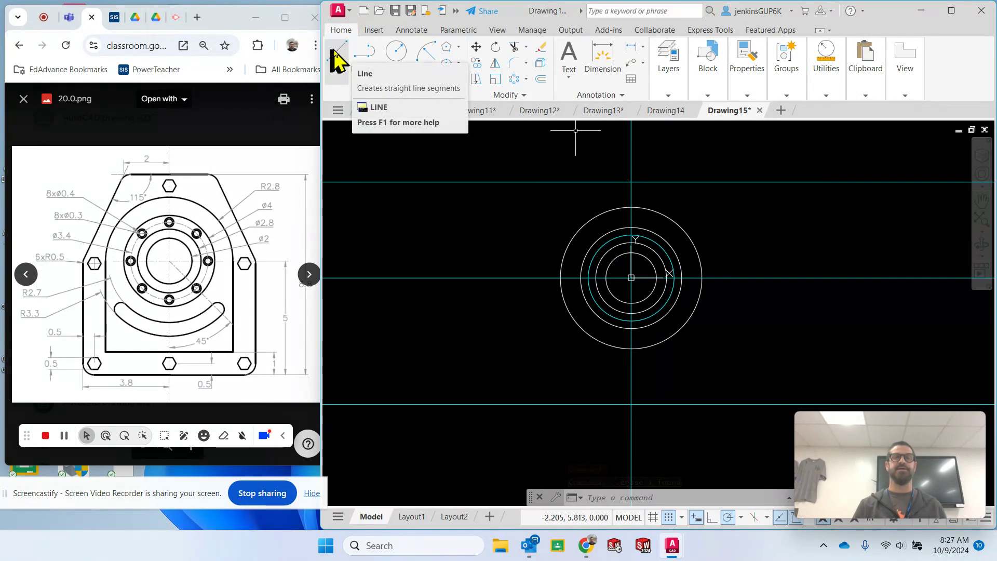
- Make the Construction layer current and draw a line 3 long from the origin toward the lower right, 45° below horizontal
{"action": "left_click", "coordinate": [710, 75]}
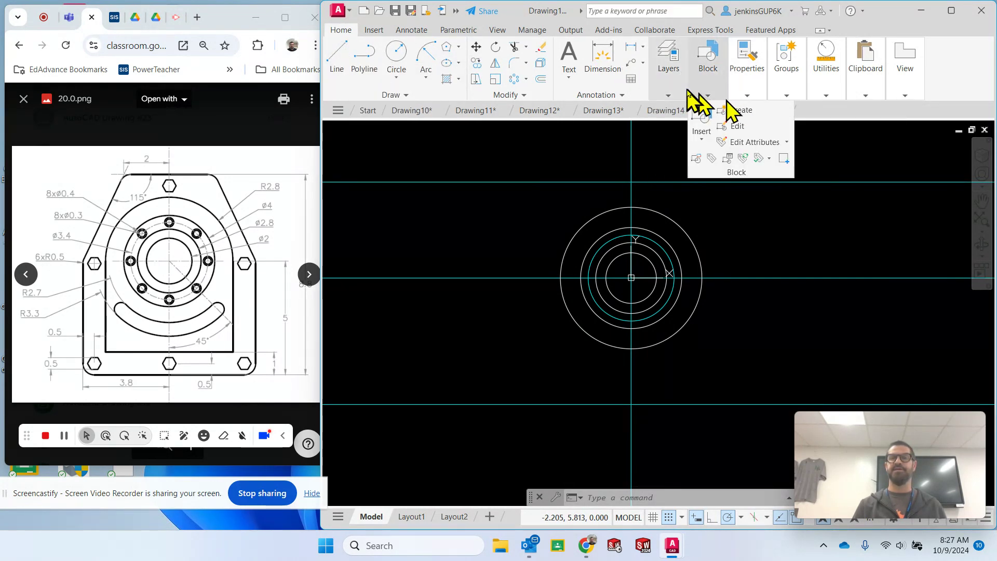
{"action": "left_click", "coordinate": [675, 86]}
{"action": "left_click", "coordinate": [759, 113]}
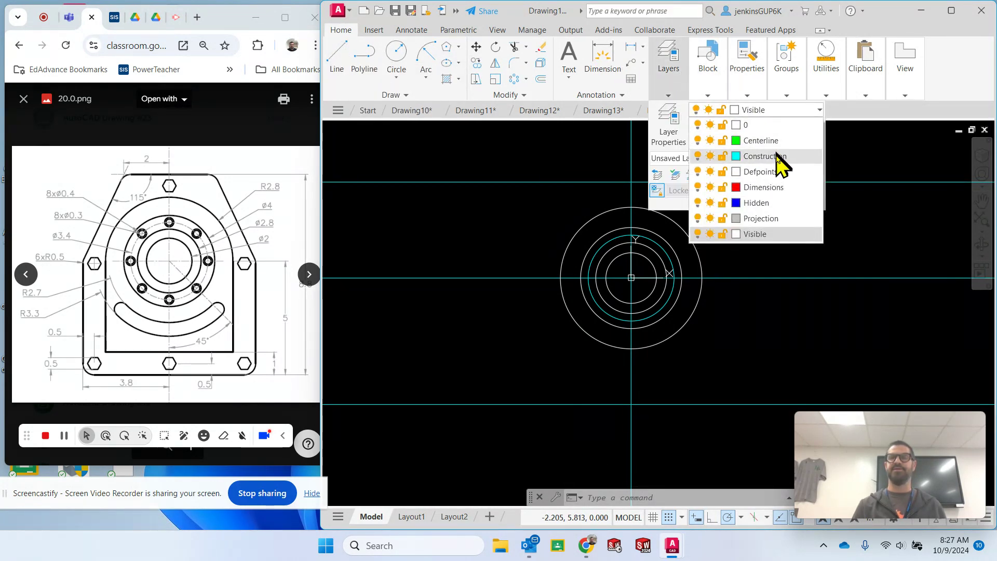
{"action": "left_click", "coordinate": [776, 158]}
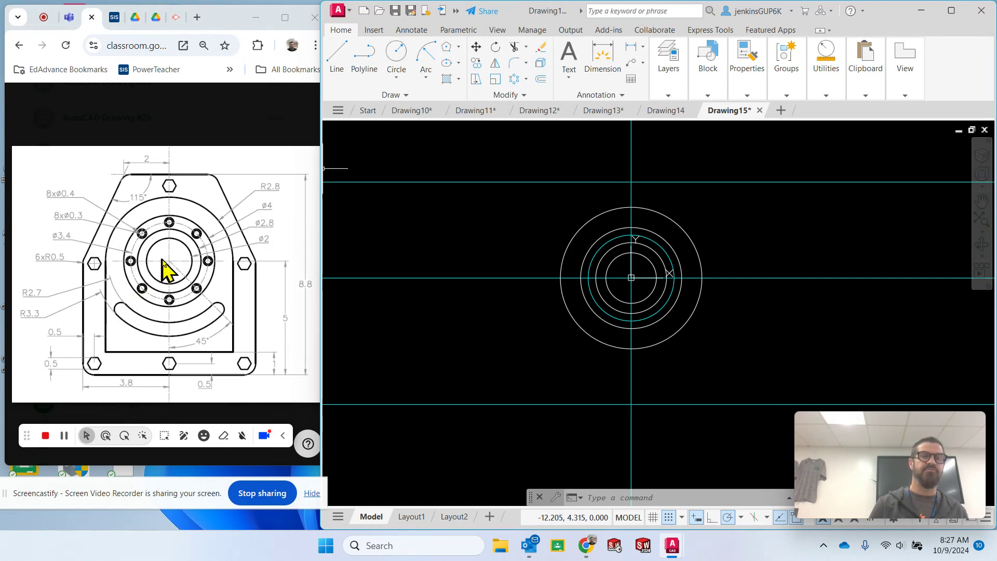
{"action": "left_click", "coordinate": [342, 51]}
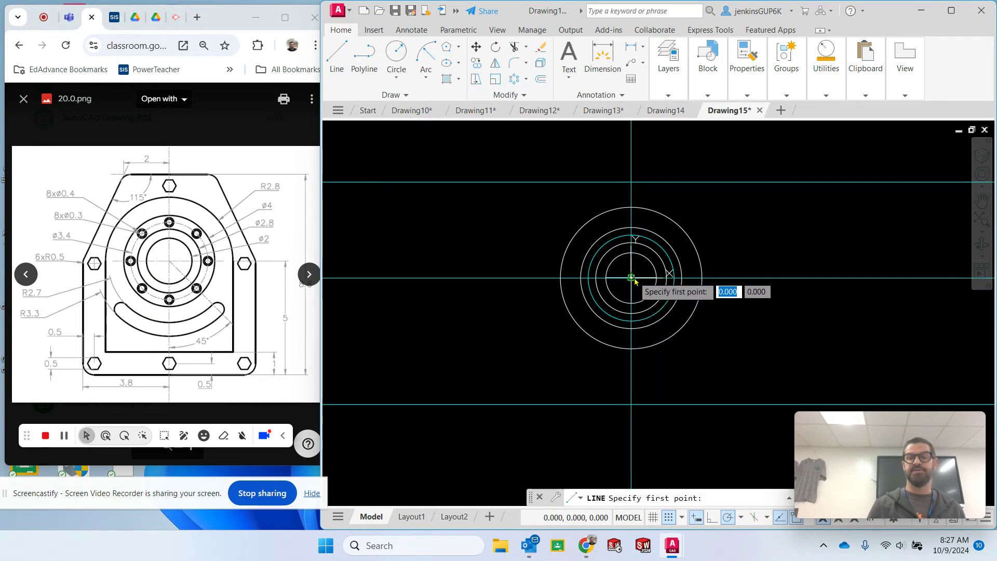
{"action": "left_click", "coordinate": [631, 278]}
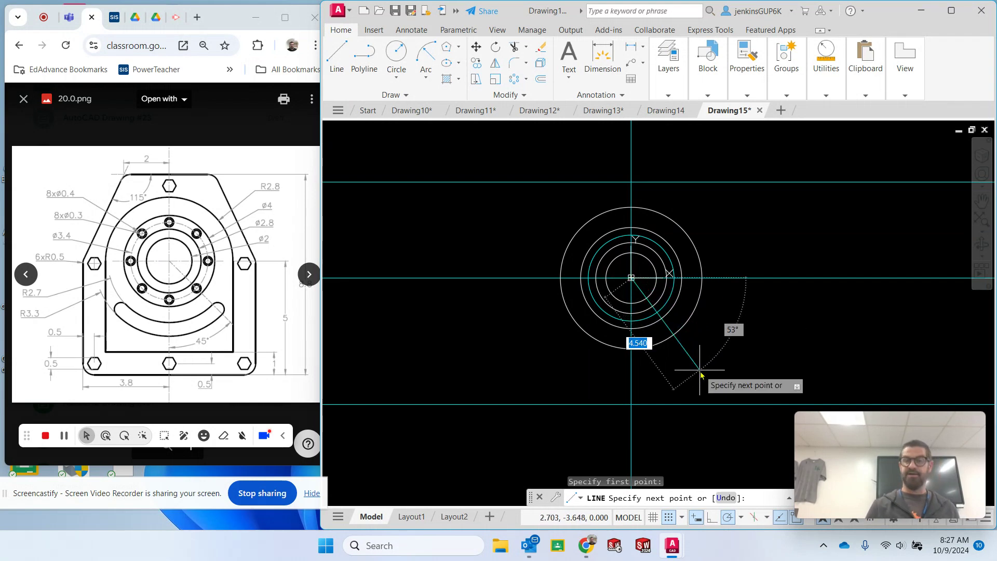
{"action": "type", "text": "3"}
{"action": "key", "text": "Tab"}
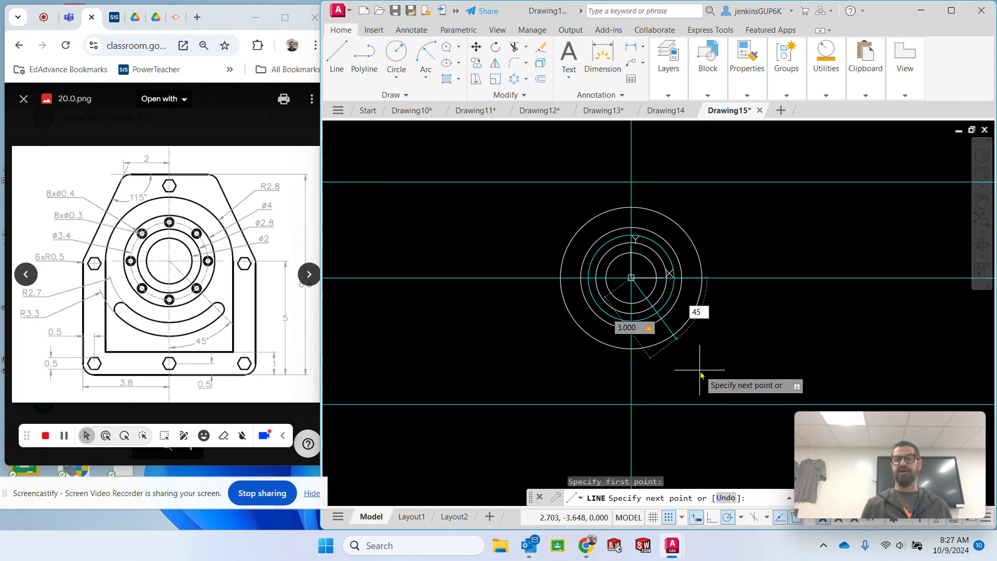
{"action": "key", "text": "Tab"}
{"action": "key", "text": "Return"}
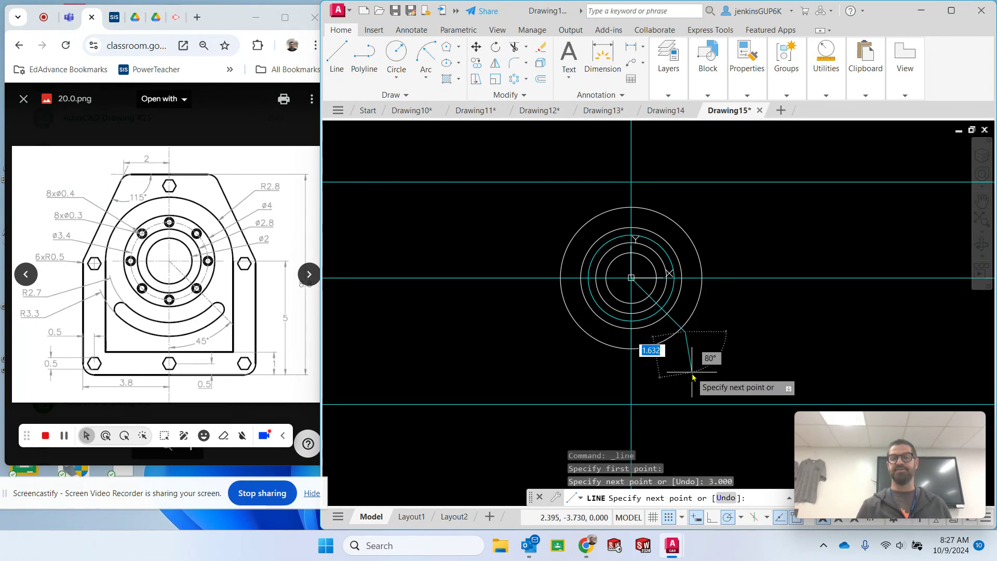
{"action": "key", "text": "Escape"}
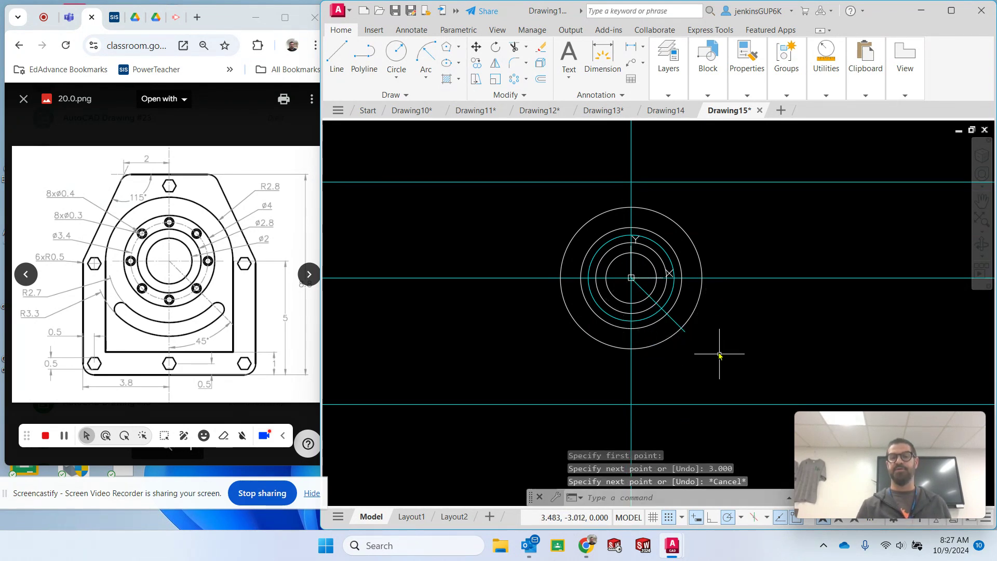
- Mirror the 45° construction line about the vertical centreline through the origin, keeping the original line
{"action": "left_click", "coordinate": [677, 325]}
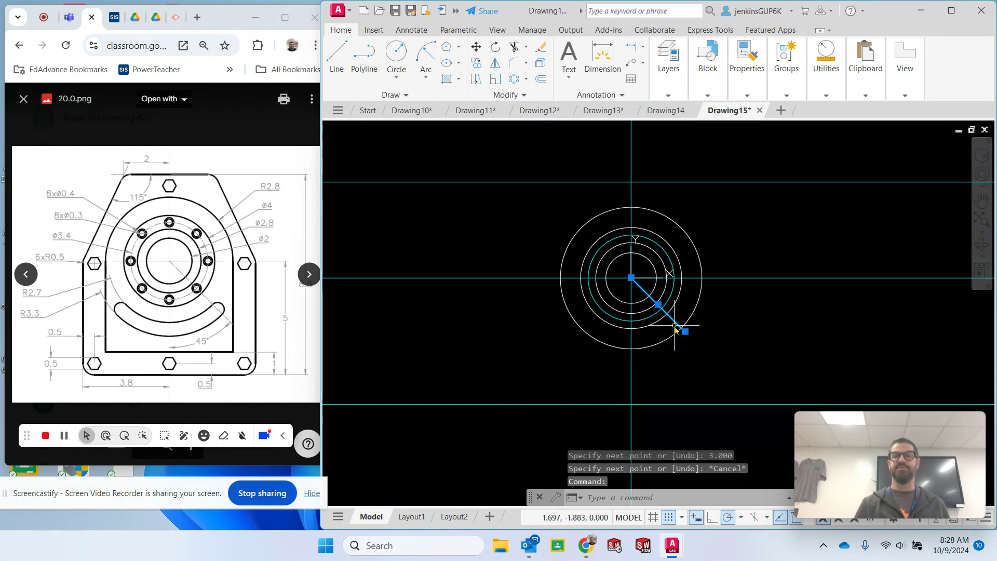
{"action": "left_click", "coordinate": [497, 63]}
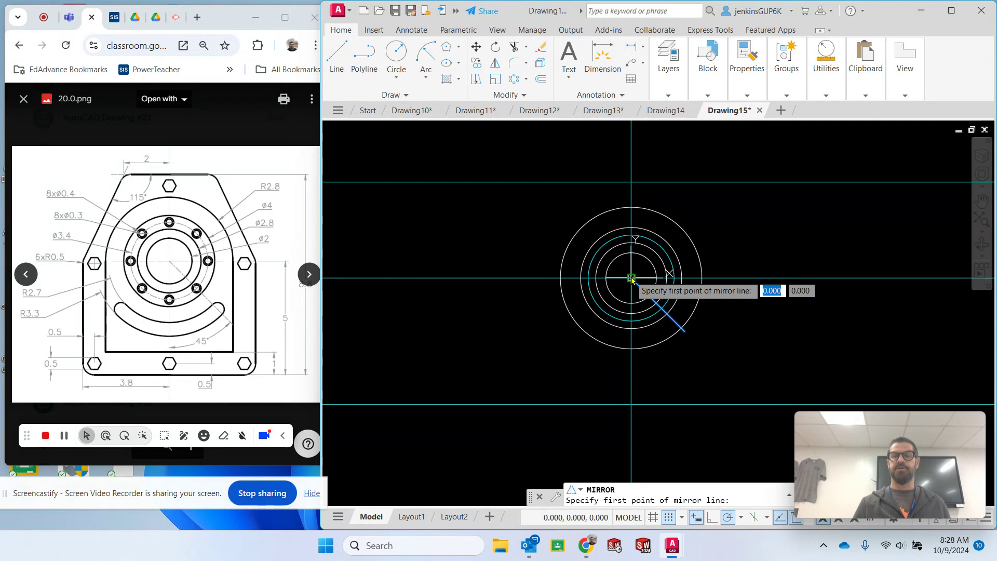
{"action": "left_click", "coordinate": [631, 278]}
{"action": "left_click", "coordinate": [633, 354]}
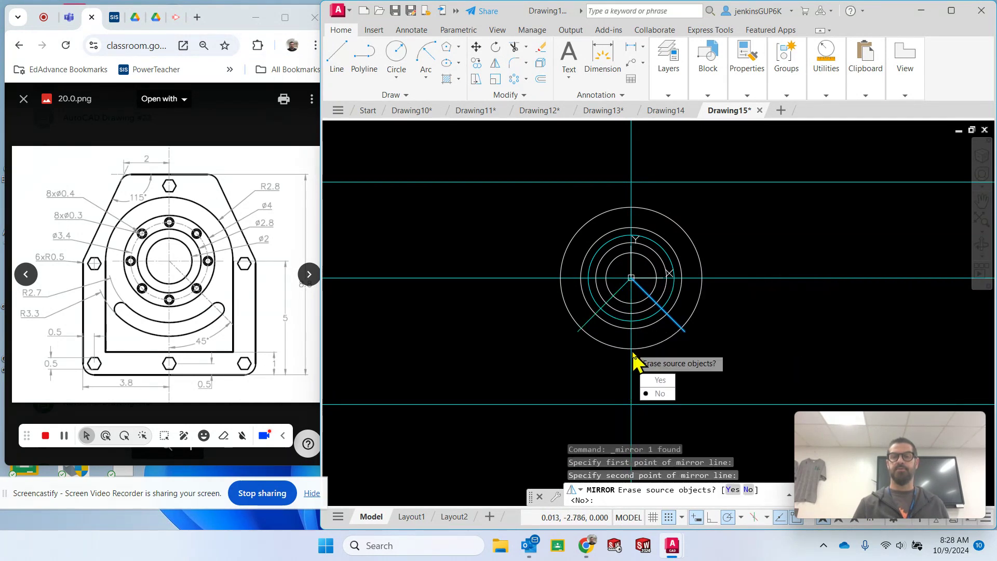
{"action": "left_click", "coordinate": [660, 394]}
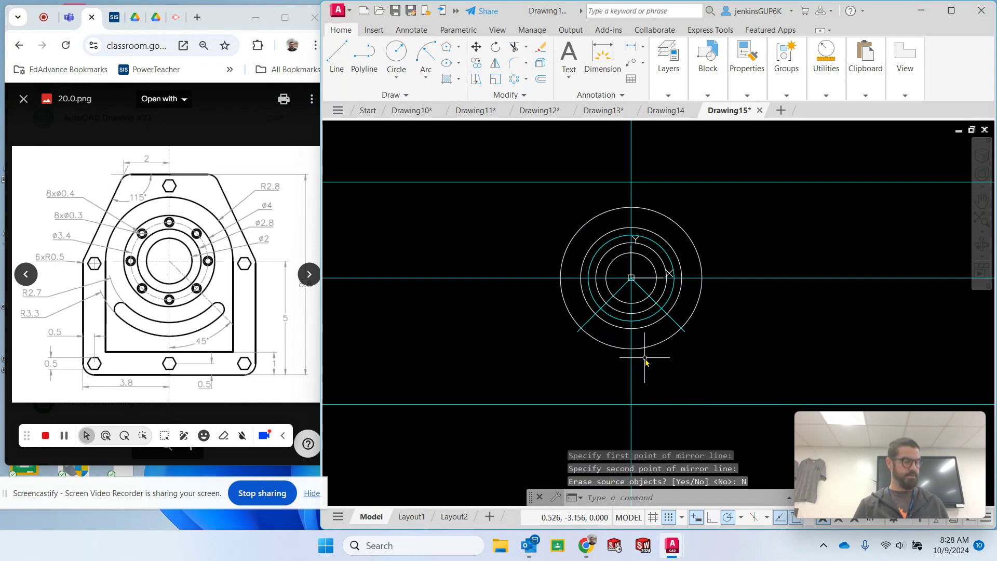
{"action": "key", "text": "Escape"}
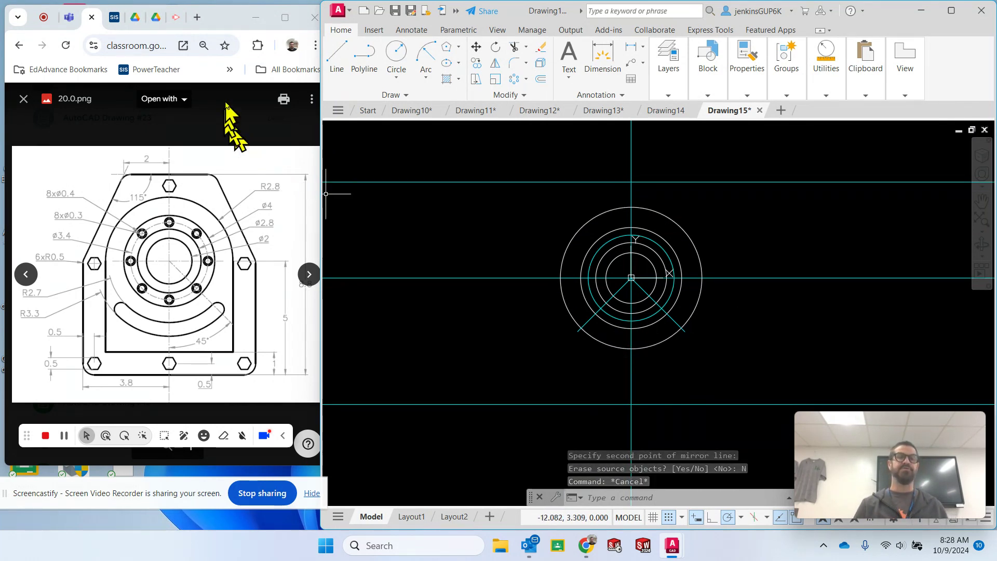
- Make the Visible layer current and draw a circle of radius 0.3 centred on the outer end of the lower-left 45° line
{"action": "left_click", "coordinate": [675, 67]}
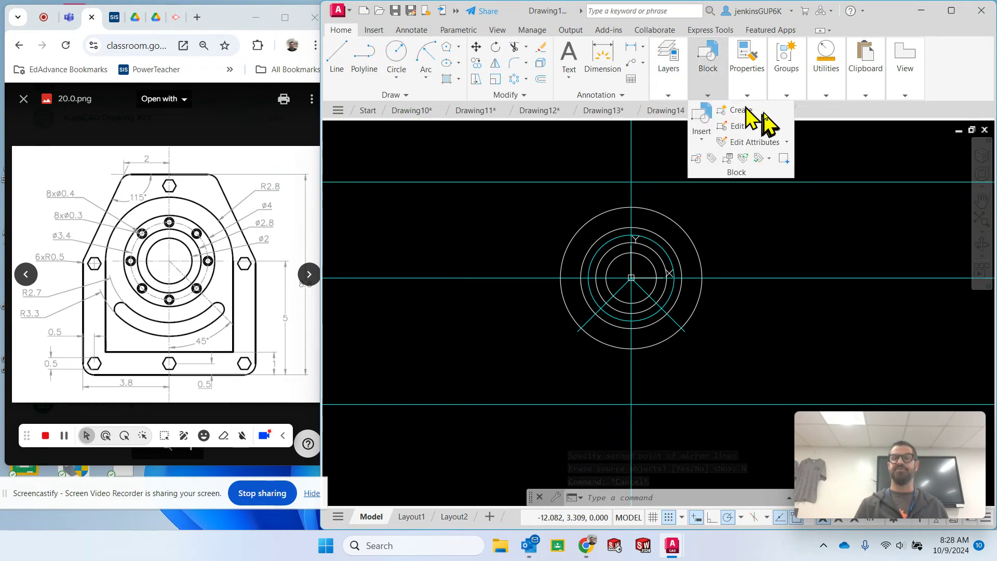
{"action": "mouse_move", "coordinate": [675, 98]}
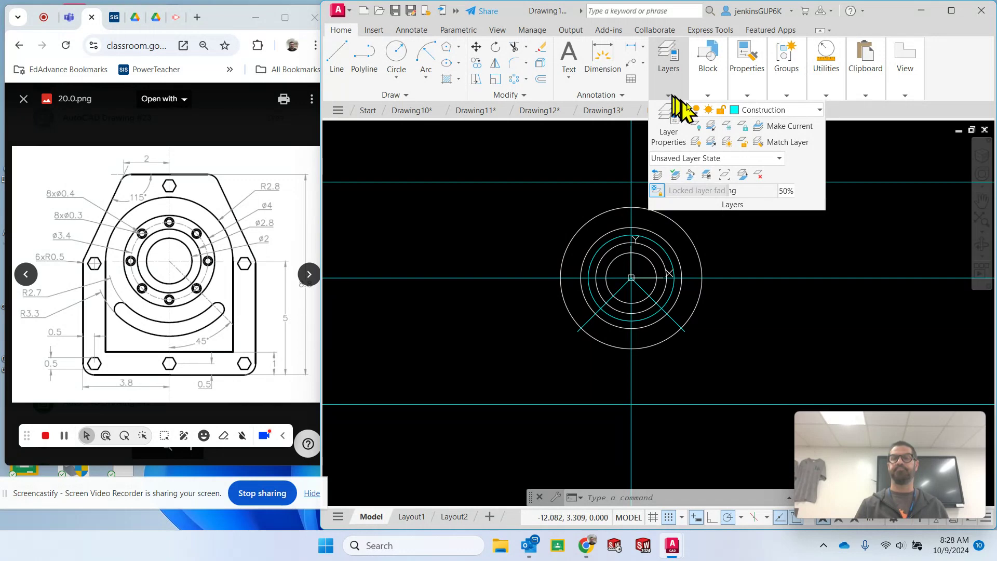
{"action": "left_click", "coordinate": [759, 115]}
{"action": "left_click", "coordinate": [741, 231]}
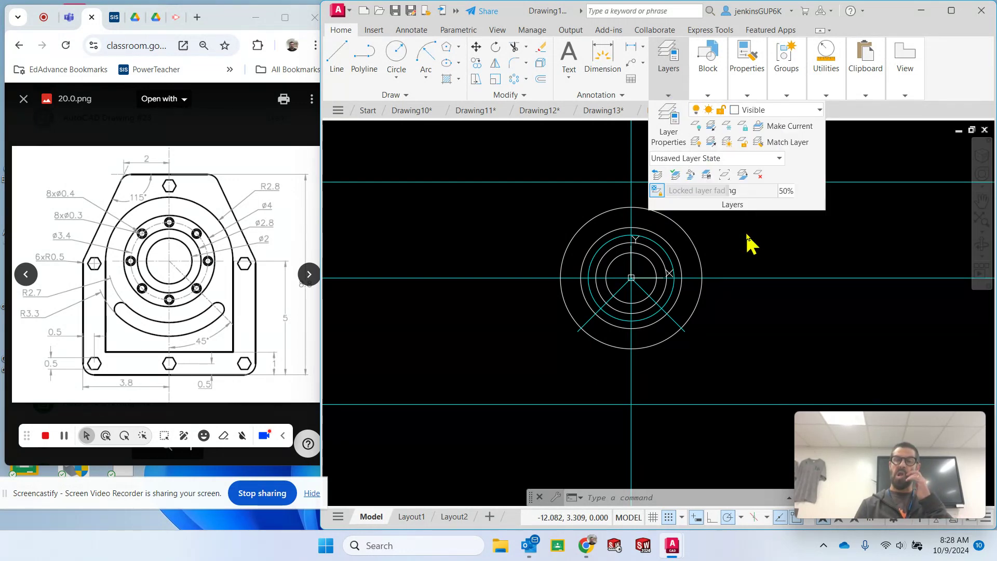
{"action": "key", "text": "Escape"}
{"action": "key", "text": "Escape"}
{"action": "key", "text": "Escape"}
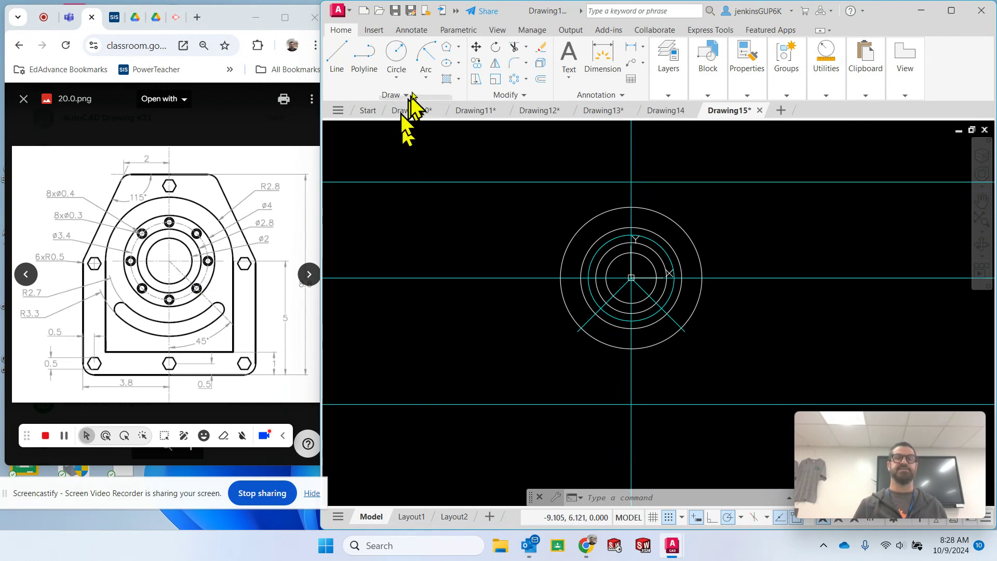
{"action": "left_click", "coordinate": [396, 65]}
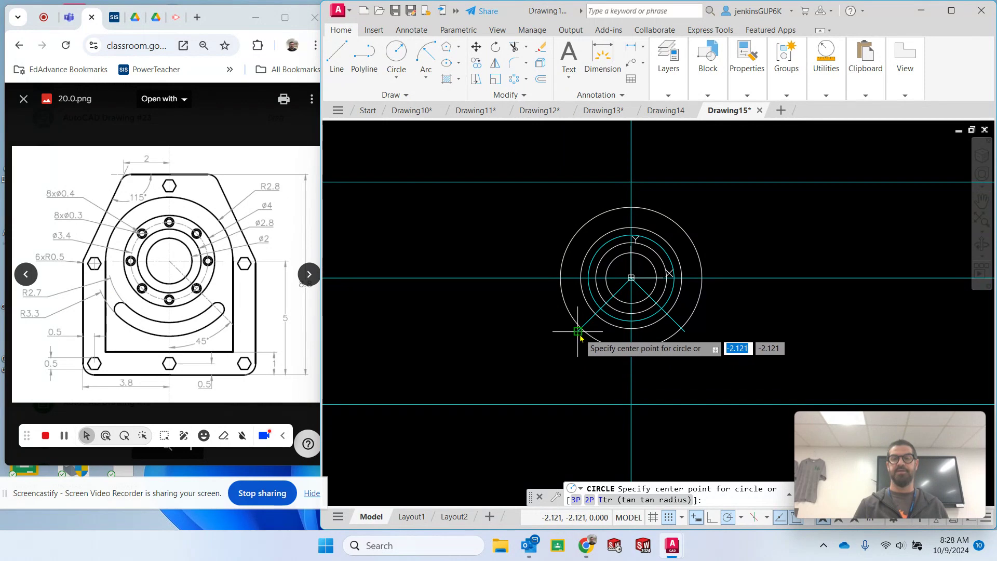
{"action": "scroll", "coordinate": [578, 332], "scroll_direction": "up", "scroll_amount": 5}
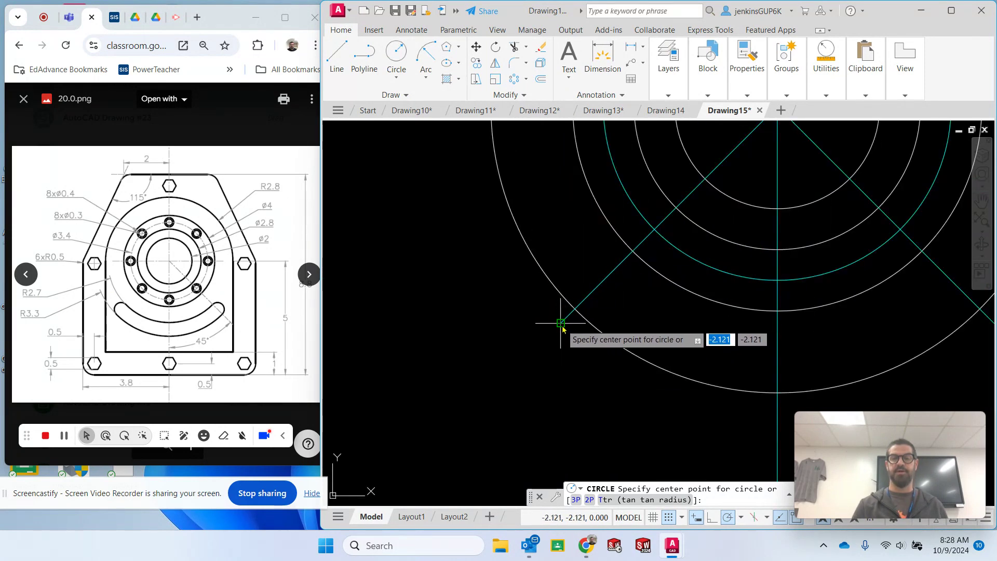
{"action": "left_click", "coordinate": [562, 328]}
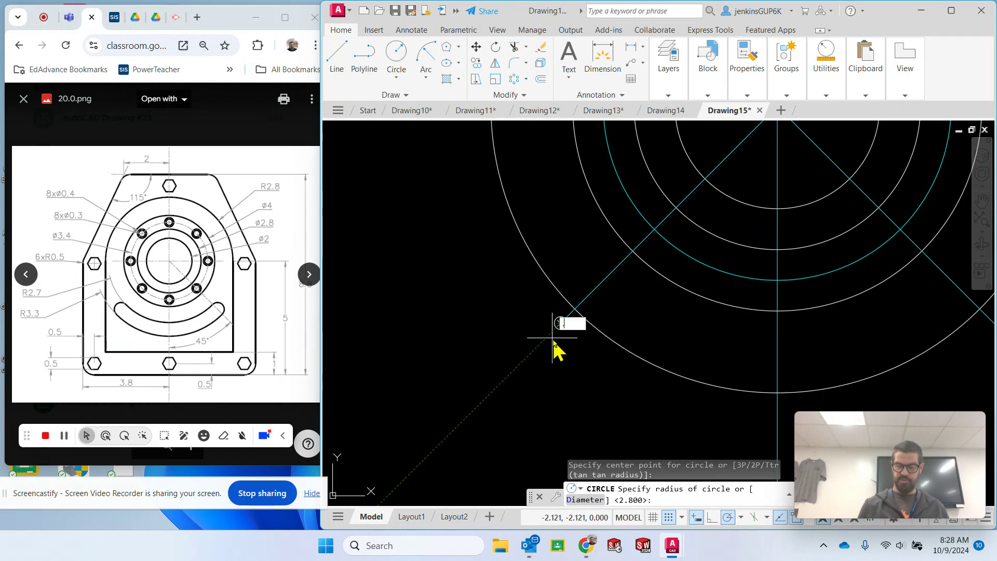
{"action": "key", "text": "Return"}
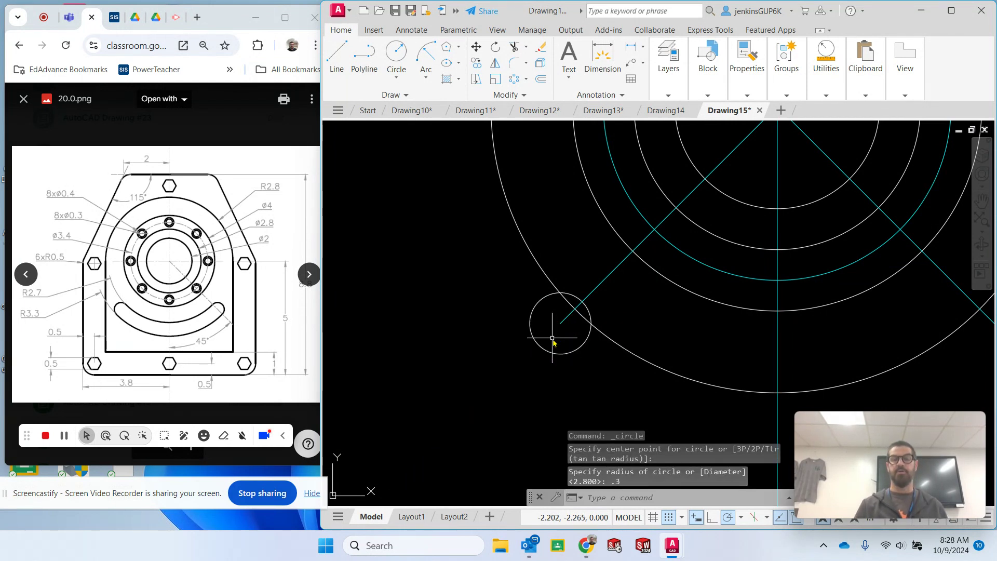
{"action": "key", "text": "Escape"}
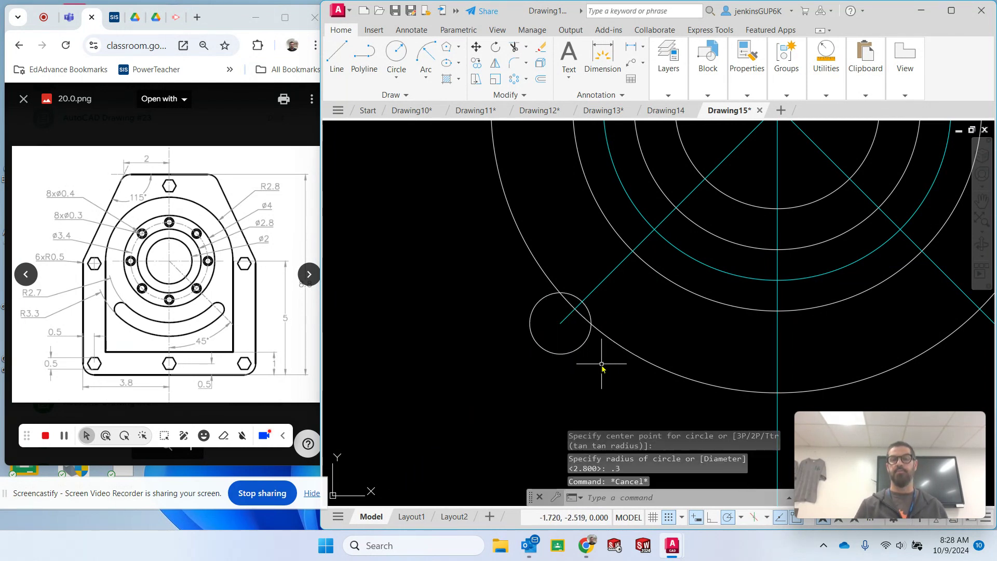
{"action": "left_click", "coordinate": [573, 352]}
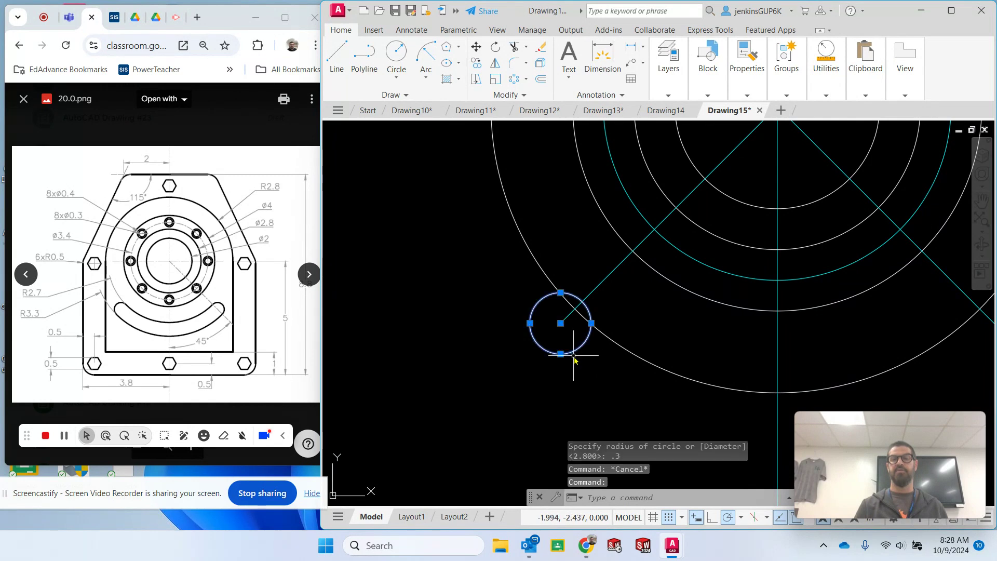
{"action": "left_click", "coordinate": [495, 65]}
{"action": "left_click", "coordinate": [777, 209]}
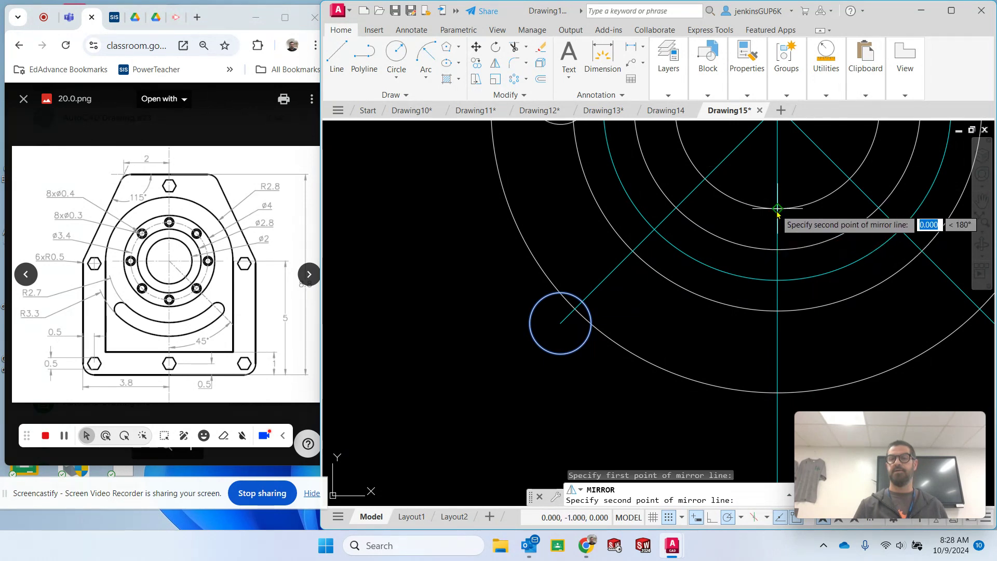
{"action": "left_click", "coordinate": [779, 252]}
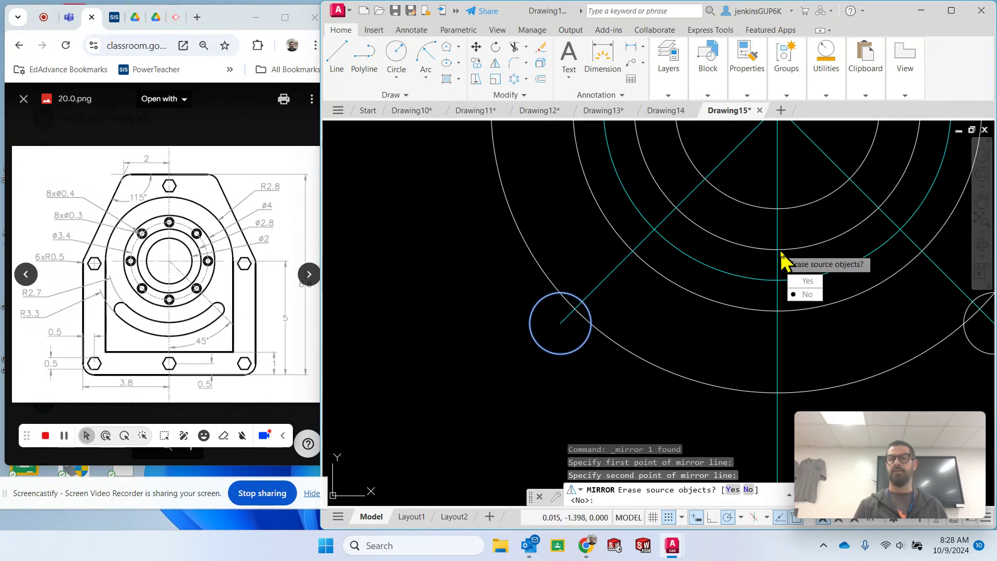
{"action": "key", "text": "Escape"}
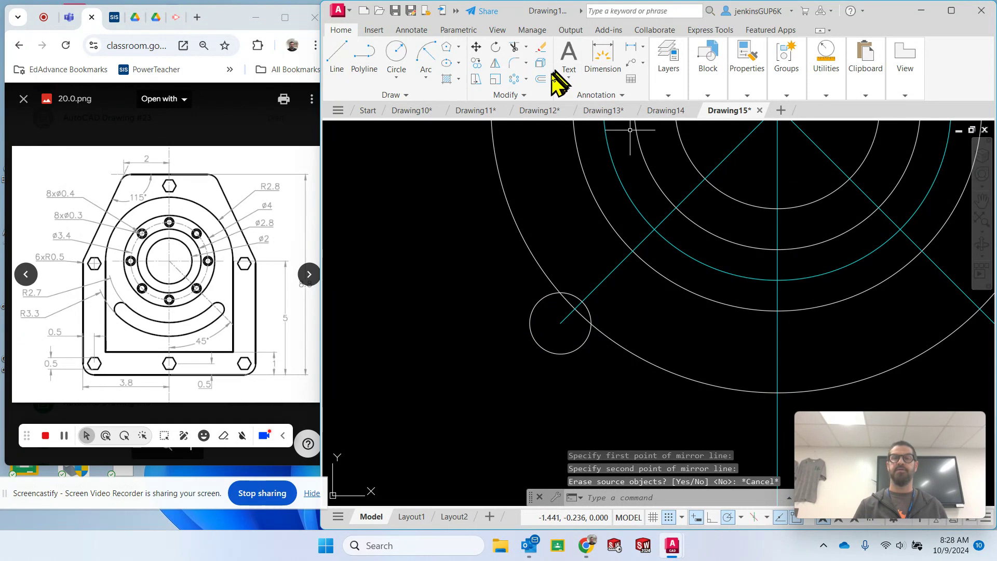
- Mirror the radius 0.3 circle about the vertical centreline, keeping the original circle
{"action": "left_click", "coordinate": [495, 64]}
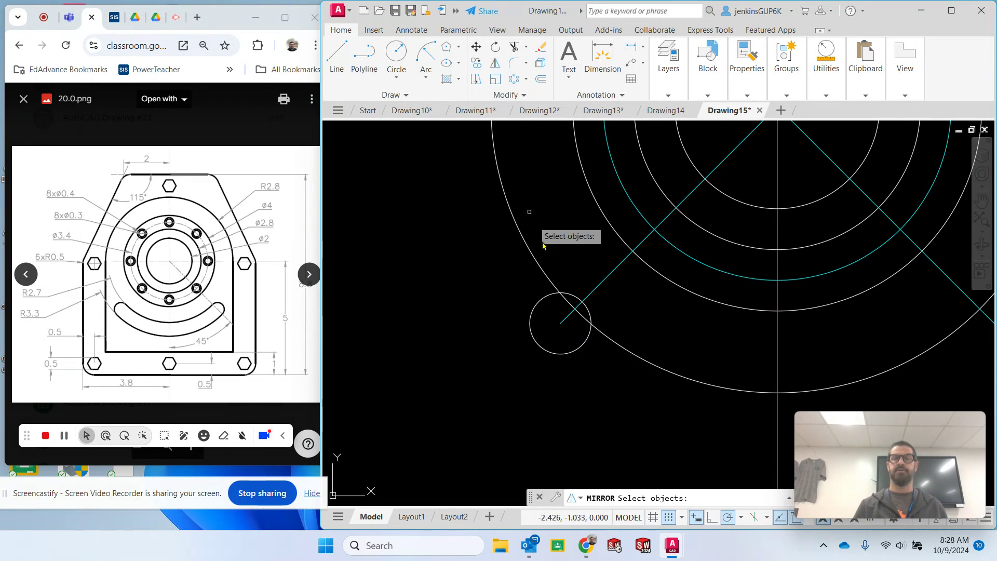
{"action": "left_click", "coordinate": [531, 313]}
{"action": "key", "text": "Return"}
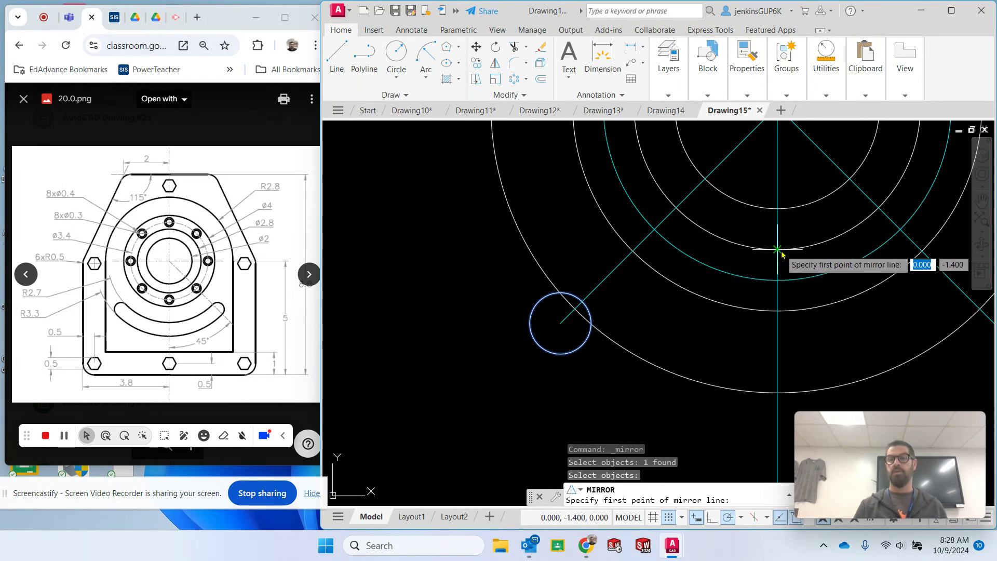
{"action": "left_click", "coordinate": [777, 250]}
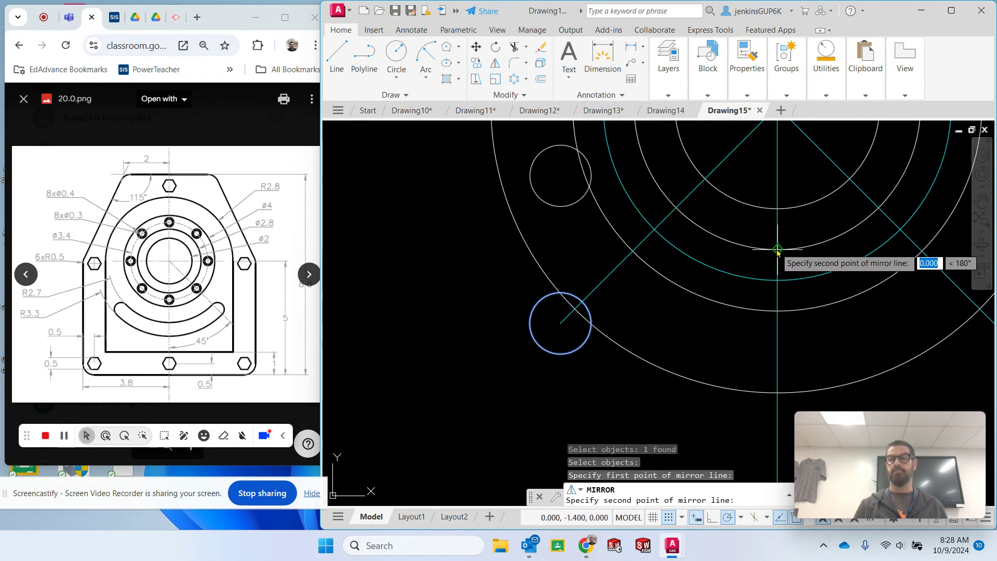
{"action": "left_click", "coordinate": [778, 284]}
{"action": "left_click", "coordinate": [805, 326]}
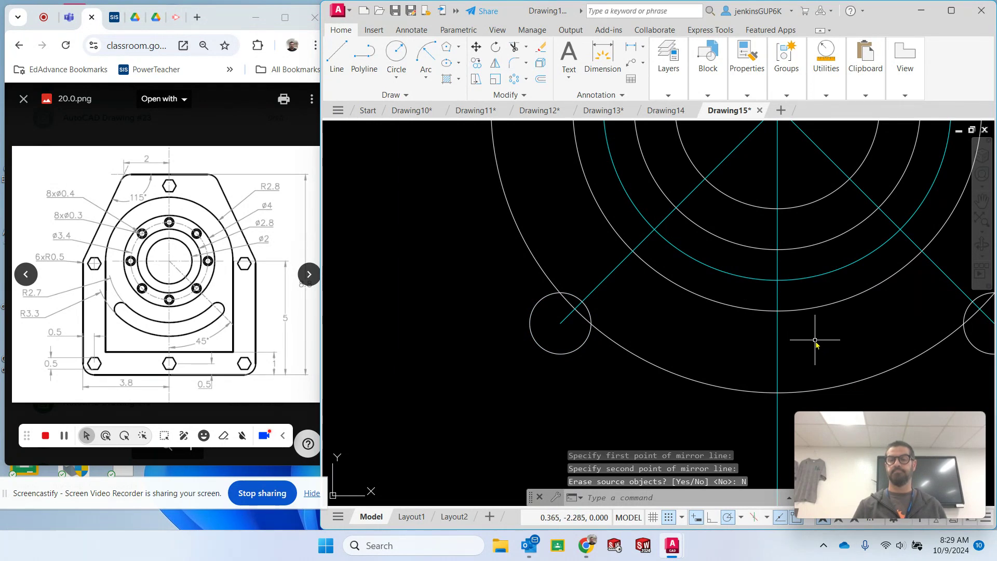
{"action": "key", "text": "Escape"}
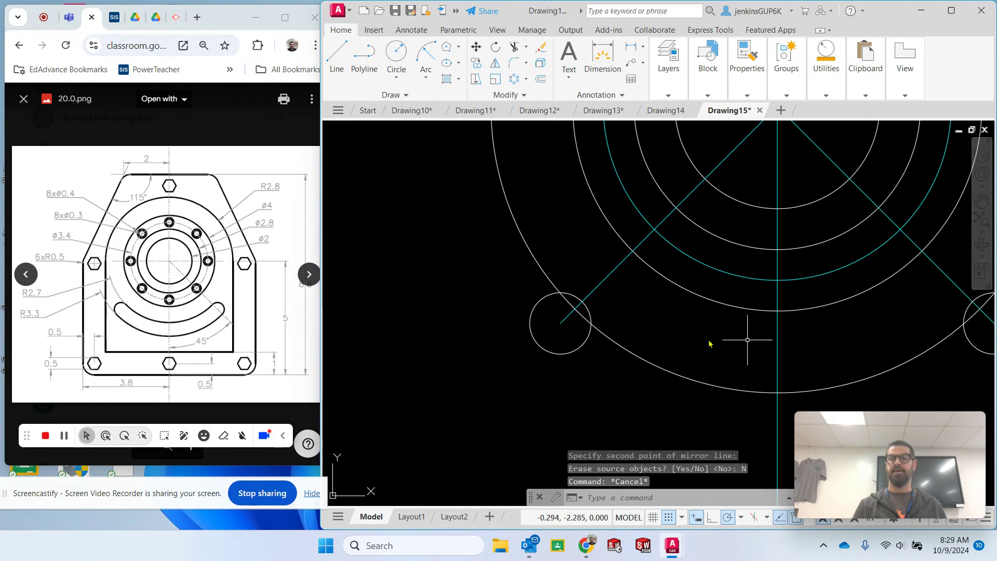
{"action": "scroll", "coordinate": [716, 271], "scroll_direction": "down", "scroll_amount": 4}
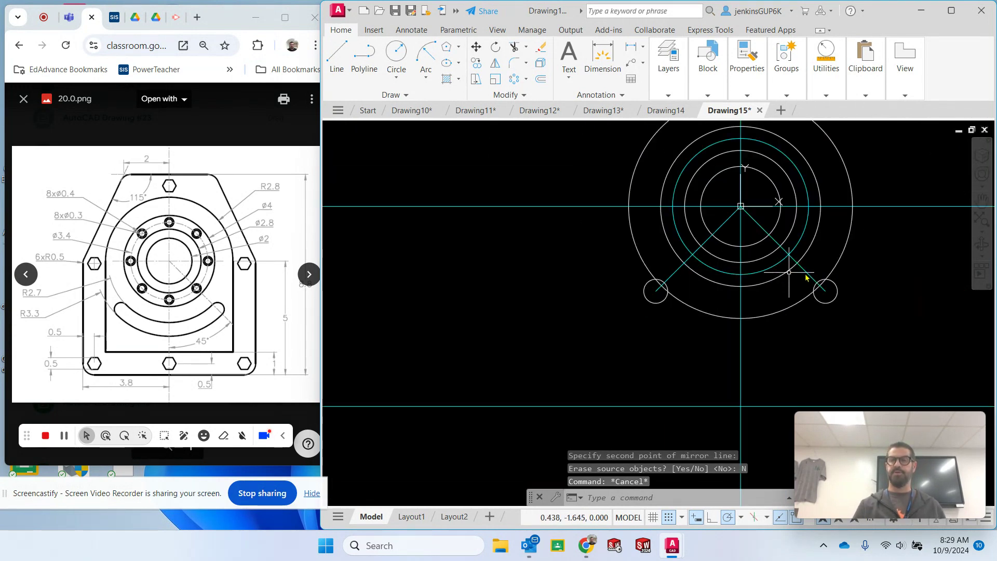
{"action": "middle_click_drag", "start_coordinate": [912, 278], "coordinate": [787, 278]}
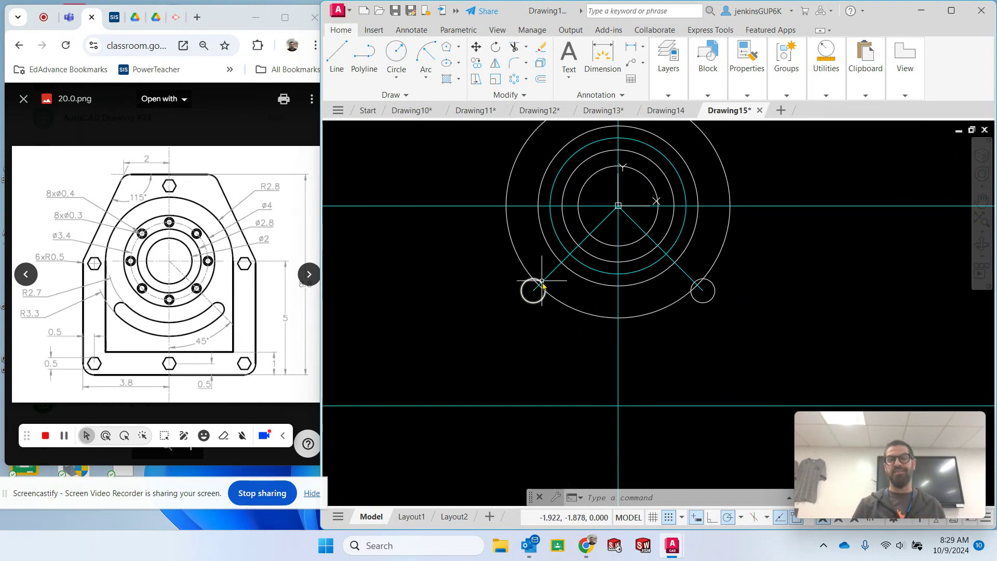
{"action": "scroll", "coordinate": [543, 286], "scroll_direction": "up", "scroll_amount": 5}
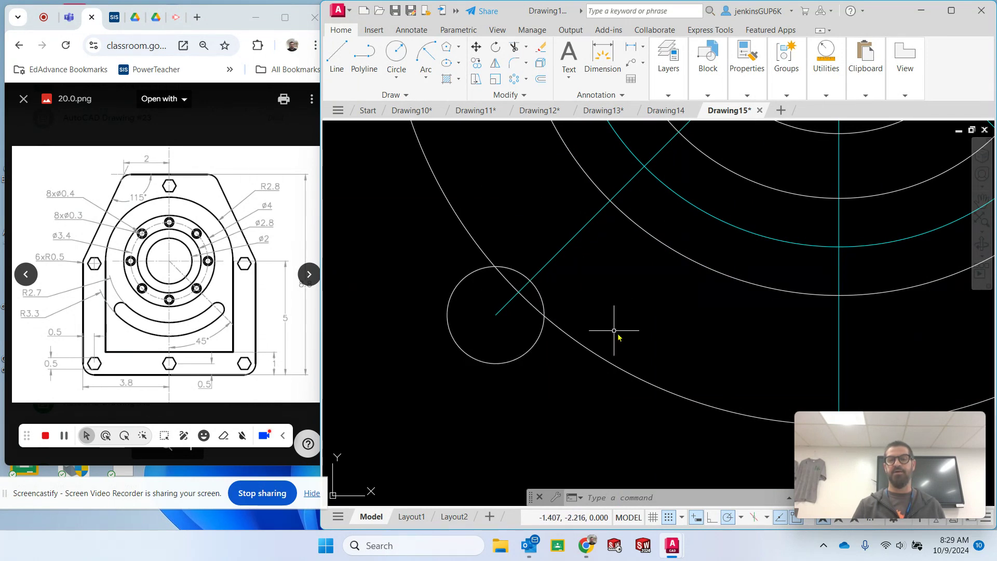
{"action": "scroll", "coordinate": [824, 357], "scroll_direction": "down", "scroll_amount": 4}
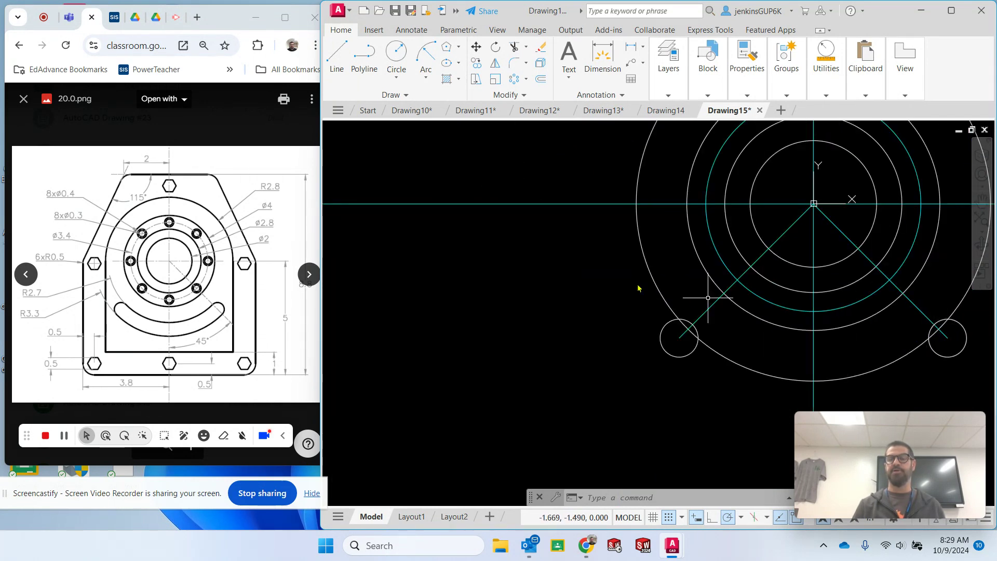
{"action": "left_click", "coordinate": [424, 78]}
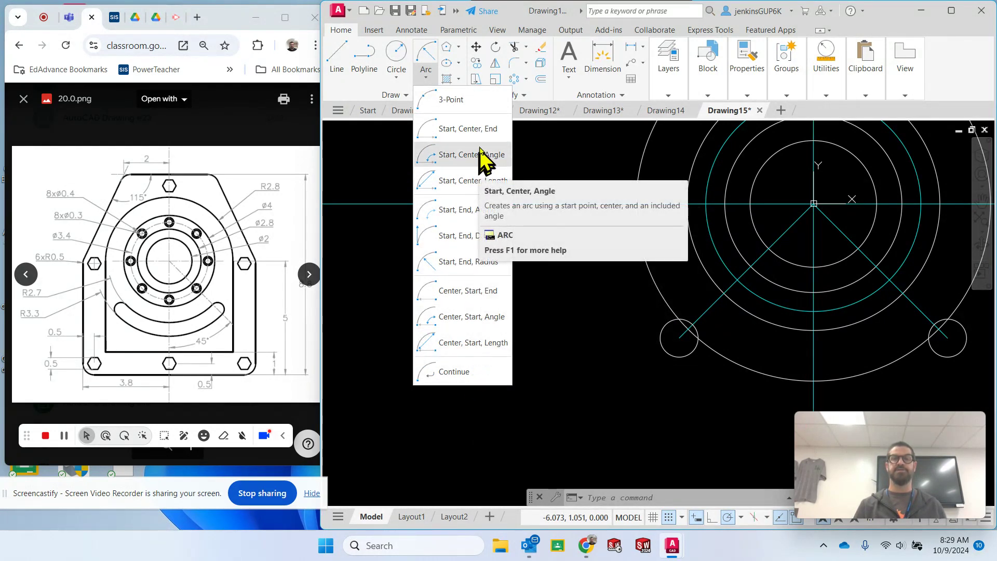
{"action": "left_click", "coordinate": [453, 127]}
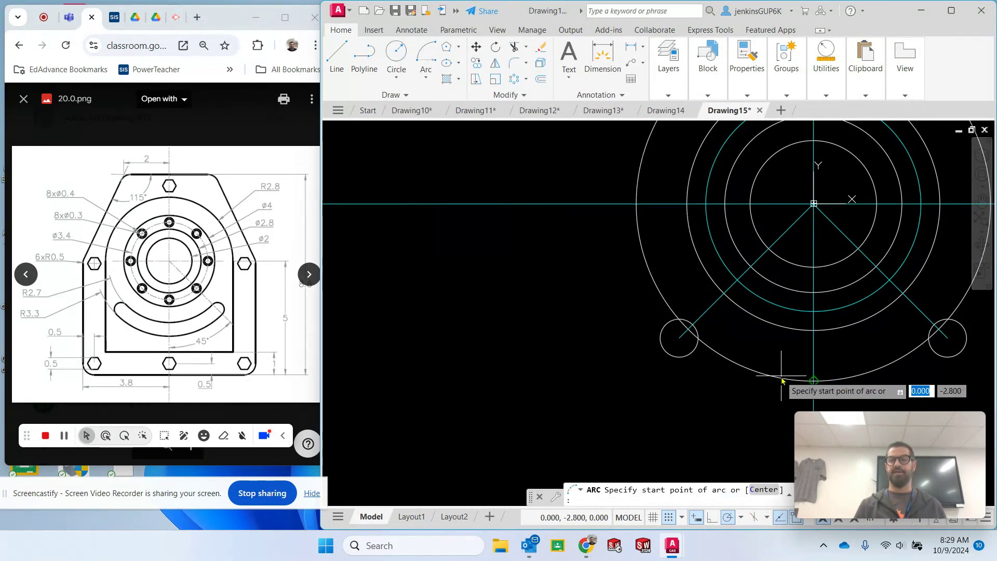
{"action": "left_click", "coordinate": [693, 326]}
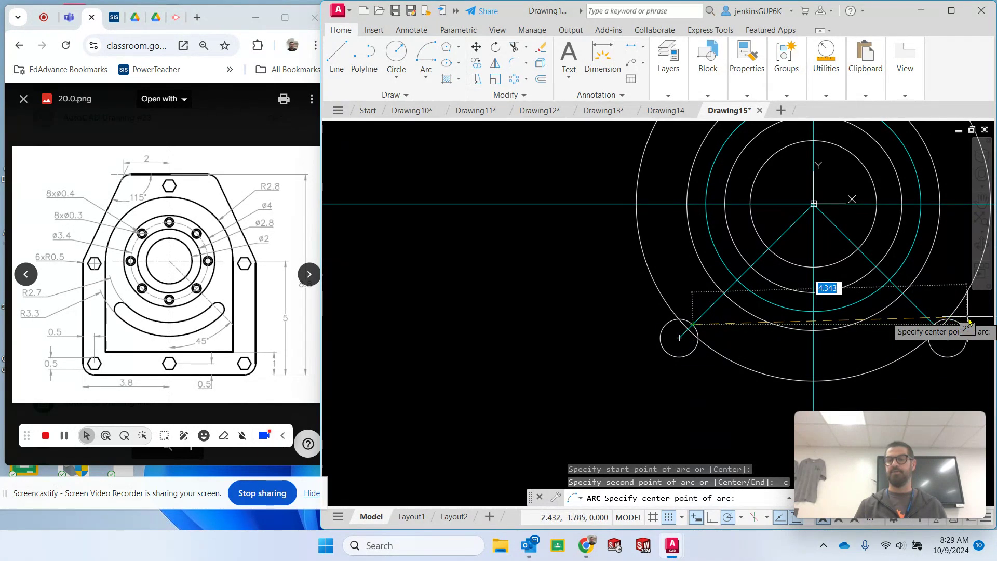
{"action": "scroll", "coordinate": [933, 326], "scroll_direction": "up", "scroll_amount": 3}
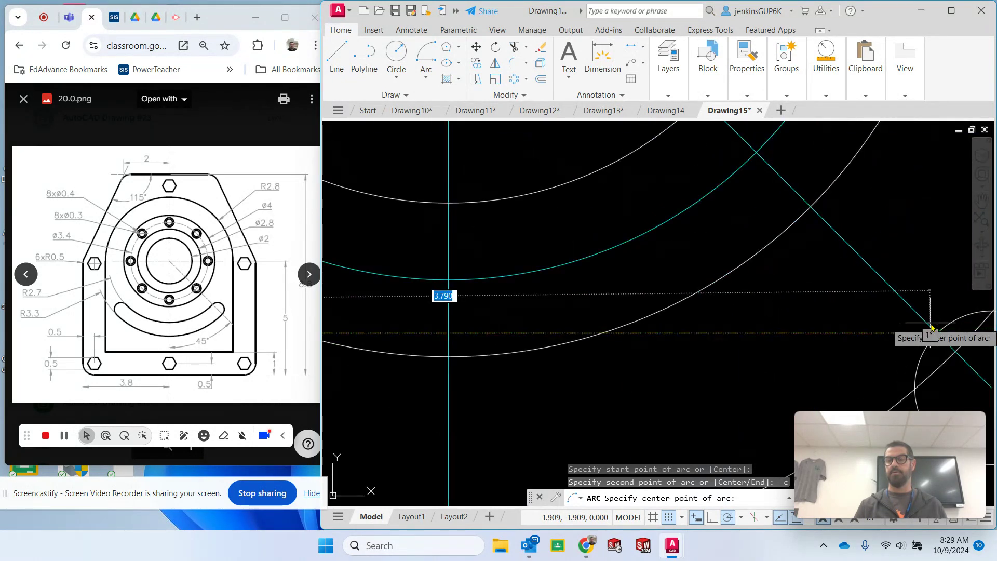
{"action": "left_click", "coordinate": [941, 339]}
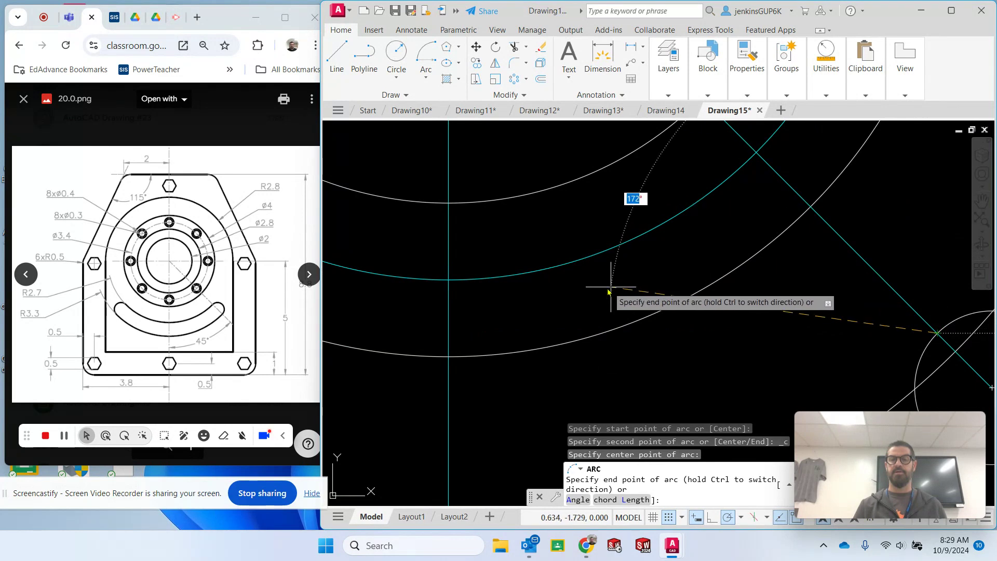
{"action": "key", "text": "Escape"}
- Draw the slot's inner arc centred on the origin, from the lower-left 45° line's inner intersection with its end circle to the matching lower-right intersection
{"action": "scroll", "coordinate": [491, 303], "scroll_direction": "down", "scroll_amount": 5}
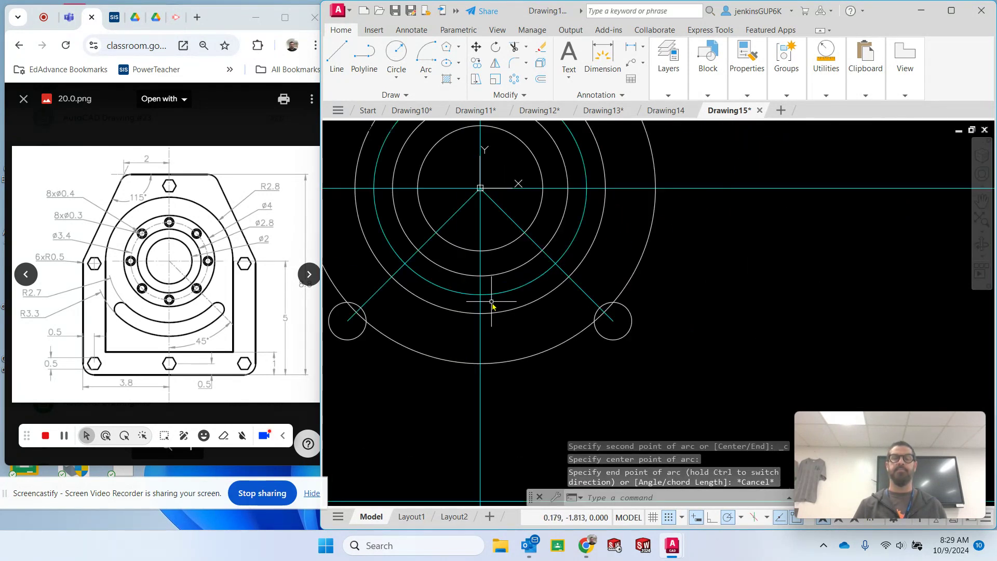
{"action": "scroll", "coordinate": [492, 306], "scroll_direction": "down", "scroll_amount": 3}
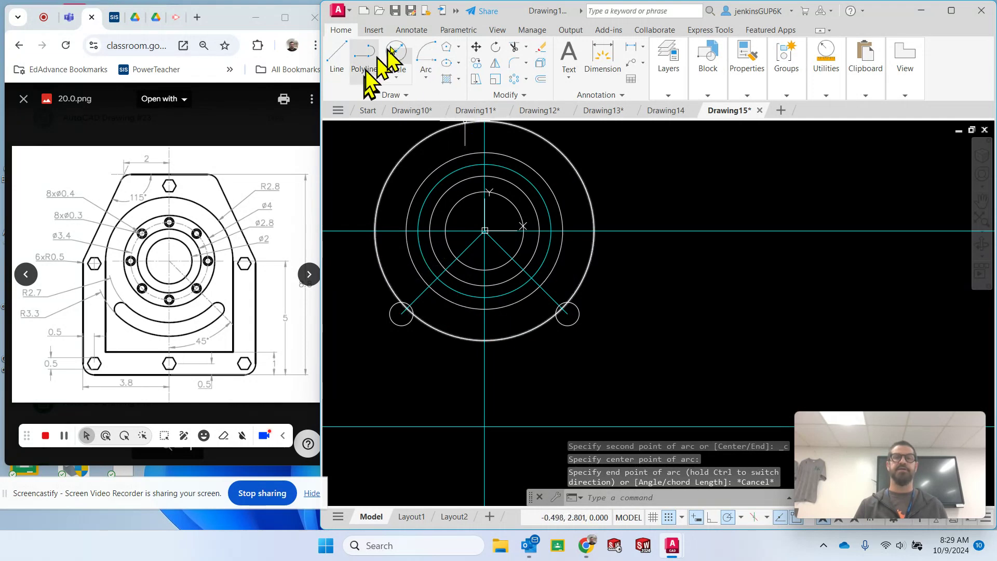
{"action": "left_click", "coordinate": [426, 54]}
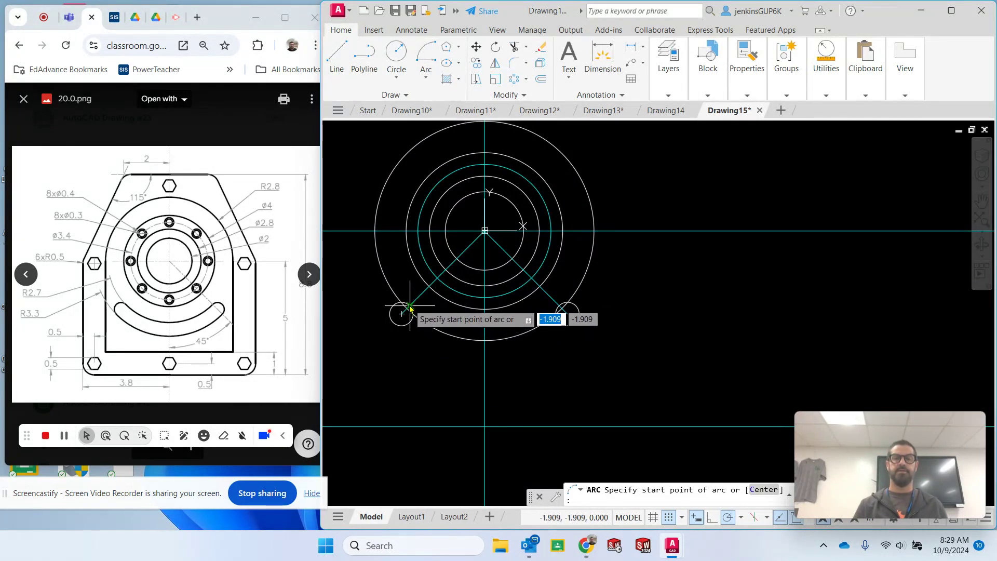
{"action": "left_click", "coordinate": [409, 308]}
{"action": "right_click", "coordinate": [408, 310]}
{"action": "left_click", "coordinate": [416, 332]}
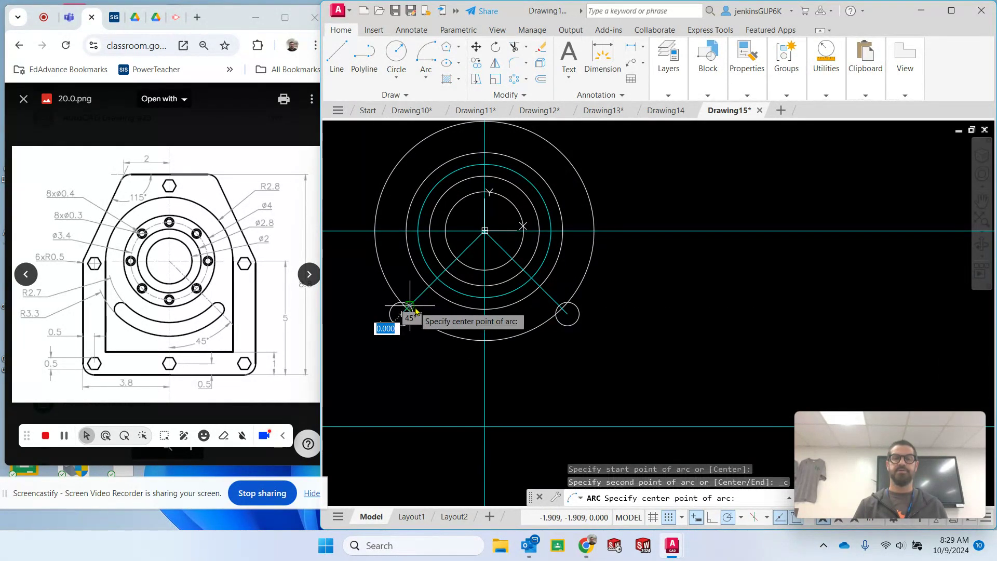
{"action": "left_click", "coordinate": [485, 231]}
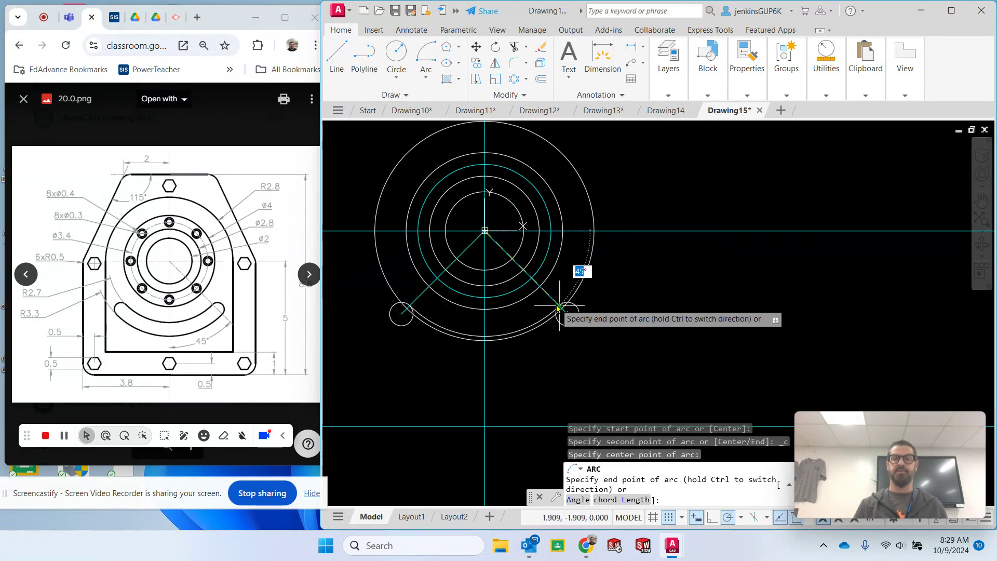
{"action": "scroll", "coordinate": [558, 307], "scroll_direction": "up", "scroll_amount": 6}
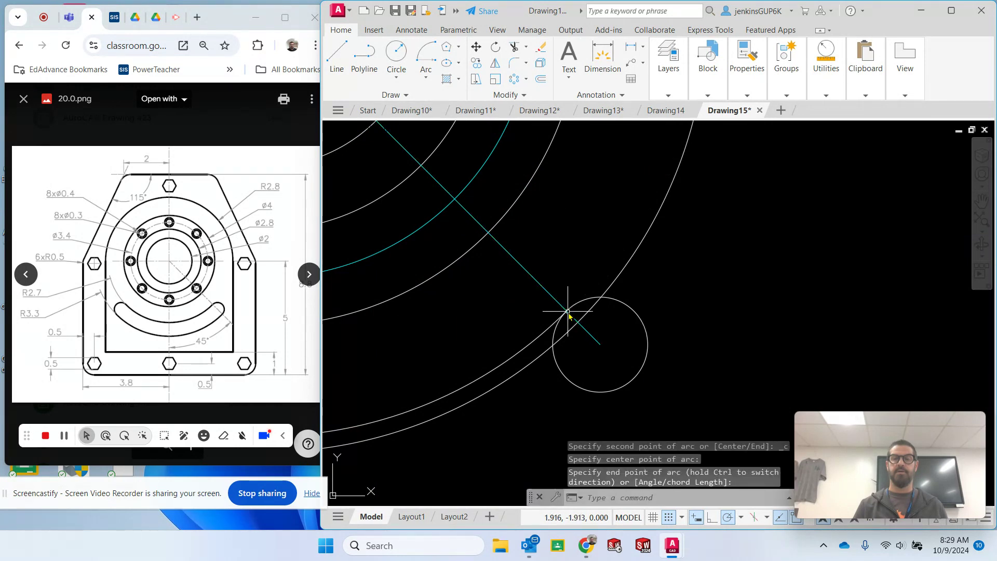
{"action": "left_click", "coordinate": [420, 54]}
{"action": "scroll", "coordinate": [415, 290], "scroll_direction": "down", "scroll_amount": 6}
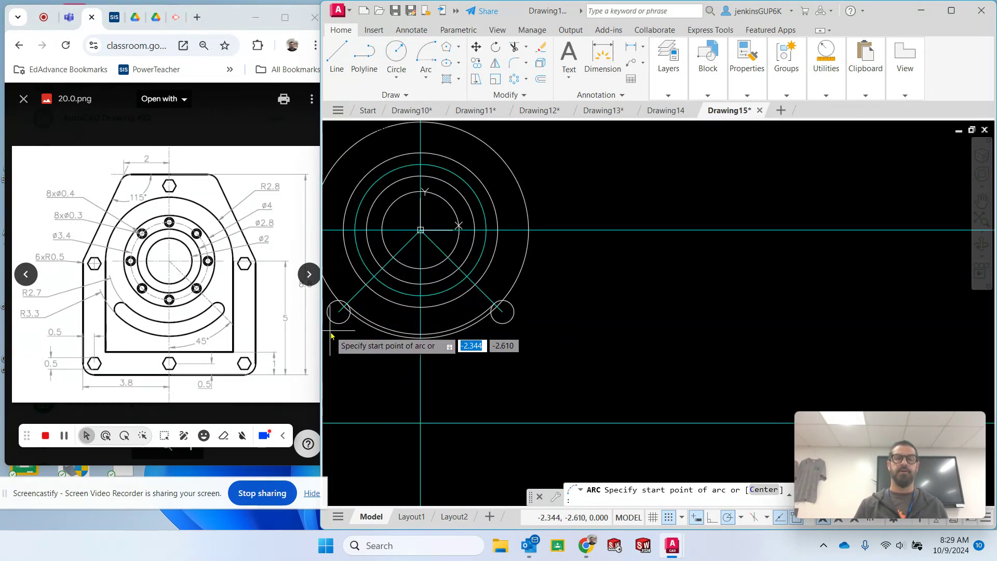
{"action": "scroll", "coordinate": [331, 336], "scroll_direction": "up", "scroll_amount": 4}
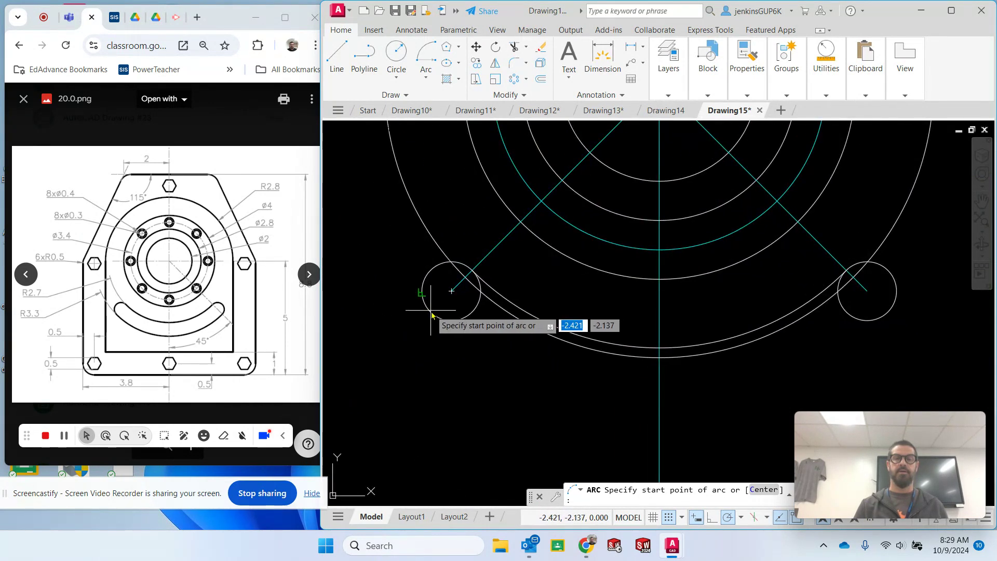
{"action": "key", "text": "Escape"}
{"action": "key", "text": "Escape"}
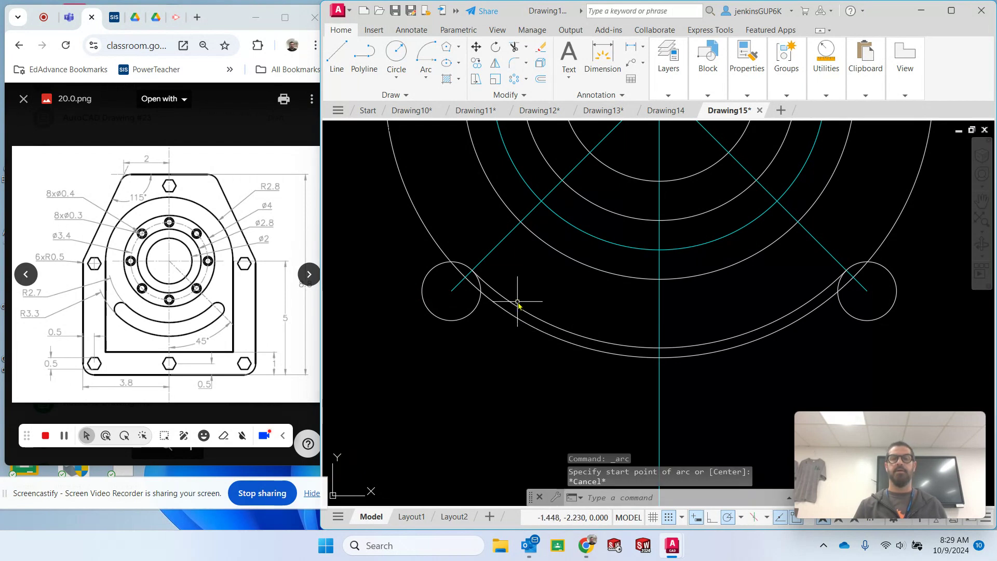
- Extend both 45° construction lines to the far sides of the slot's end circles
{"action": "left_click", "coordinate": [526, 47]}
{"action": "left_click", "coordinate": [539, 98]}
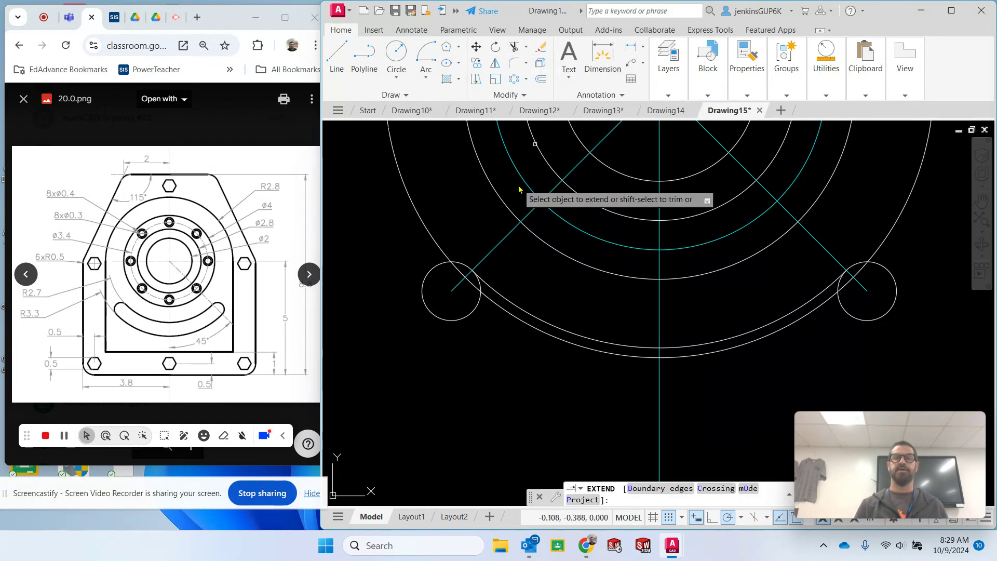
{"action": "left_click", "coordinate": [457, 286]}
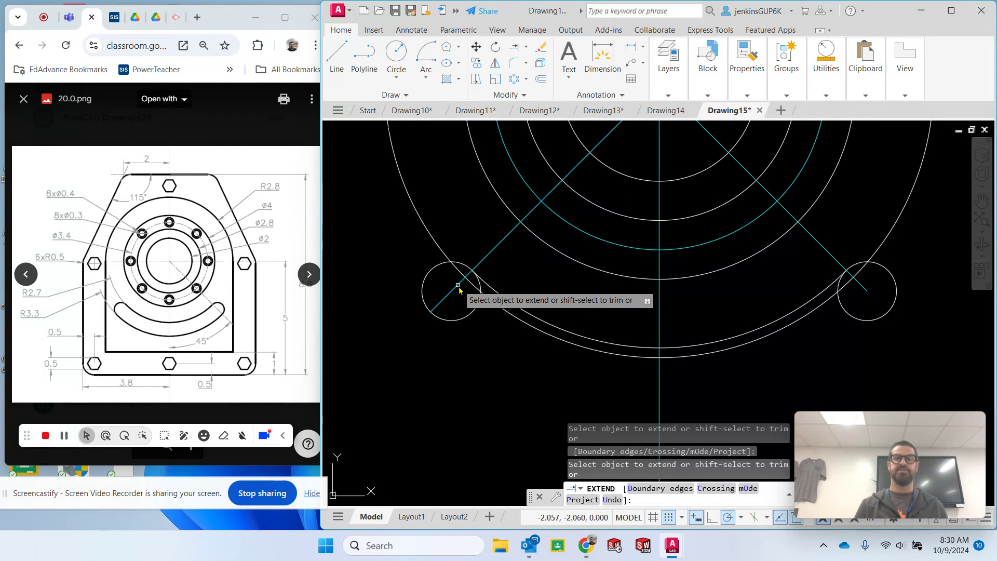
{"action": "left_click", "coordinate": [864, 287]}
{"action": "key", "text": "Escape"}
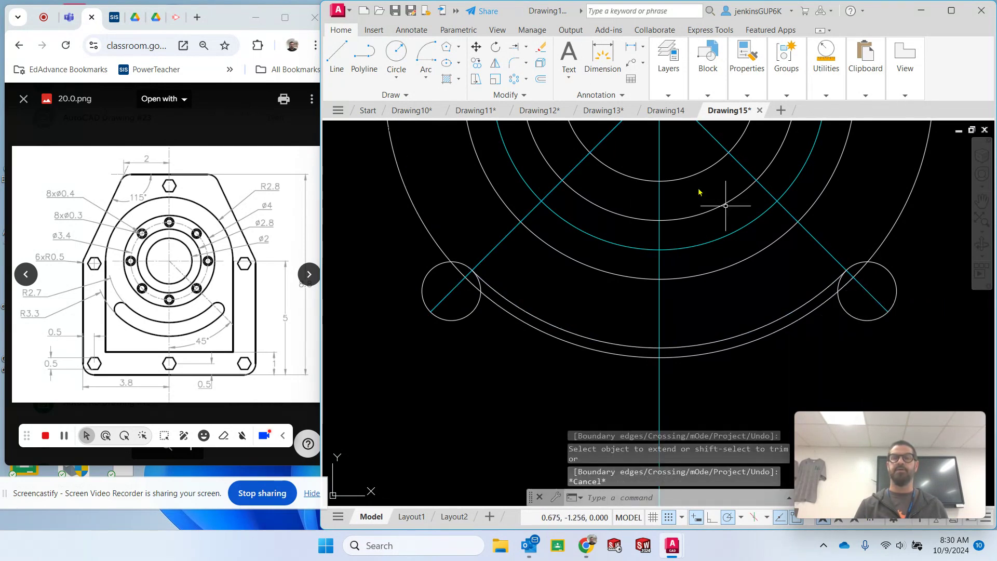
- Draw the slot's outer arc centred on the origin, between the outer ends of the lower-left and lower-right 45° lines
{"action": "left_click", "coordinate": [423, 60]}
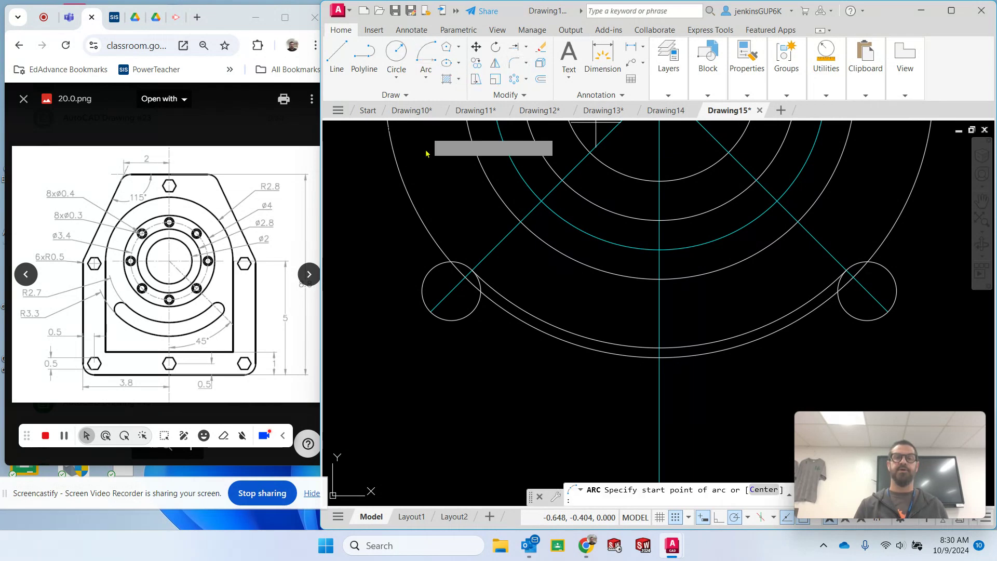
{"action": "left_click", "coordinate": [430, 312]}
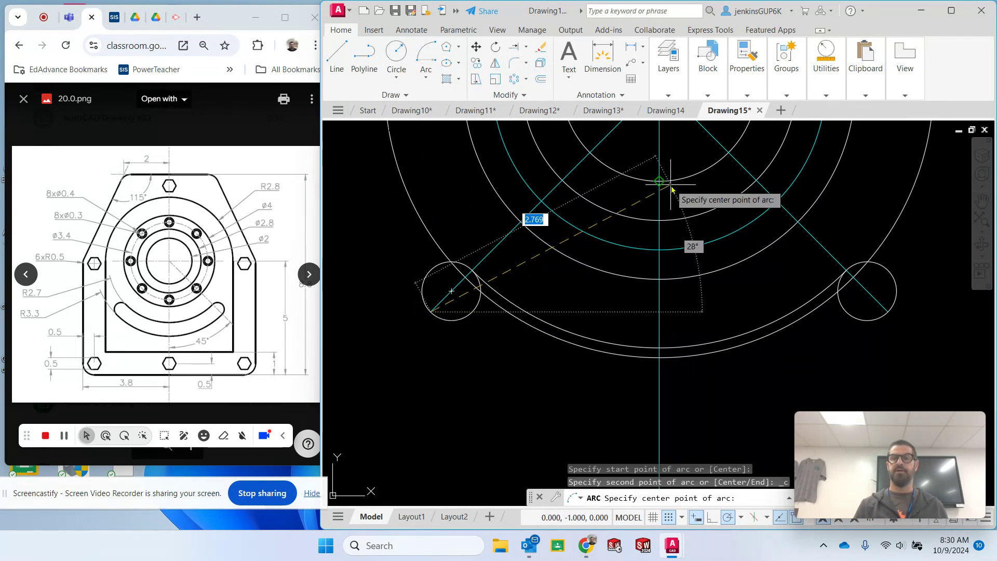
{"action": "middle_click_drag", "start_coordinate": [669, 189], "coordinate": [671, 260]}
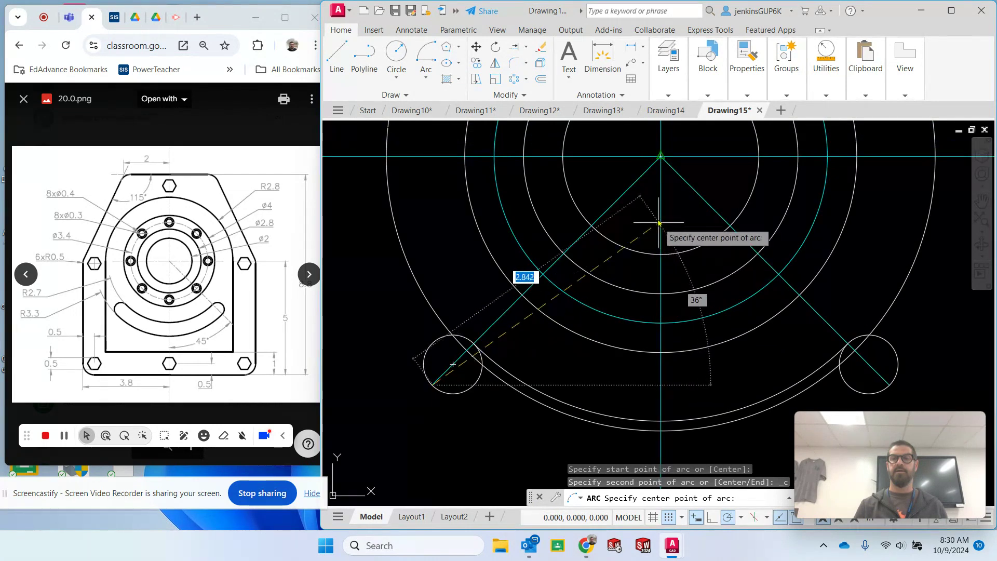
{"action": "left_click", "coordinate": [660, 155]}
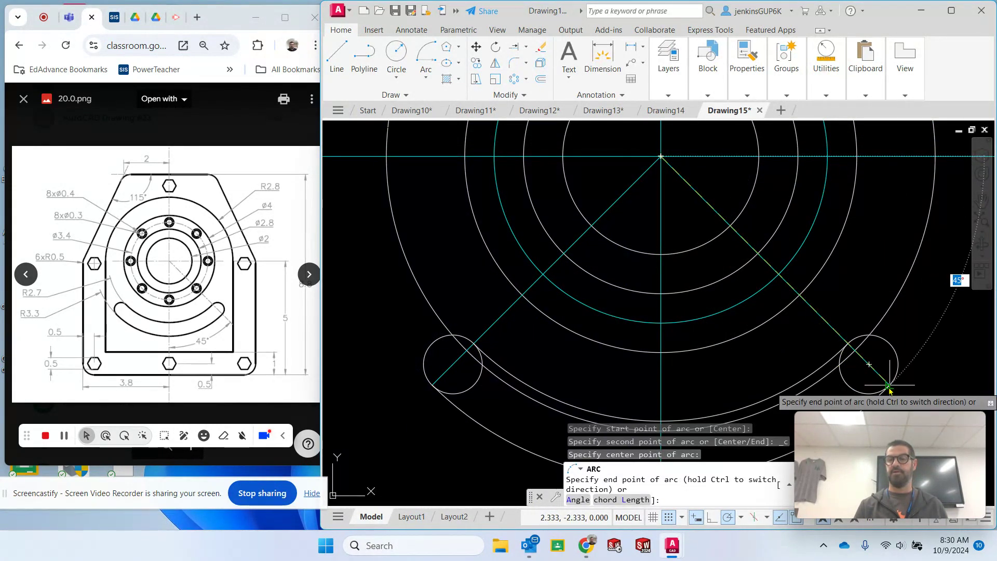
{"action": "key", "text": "Escape"}
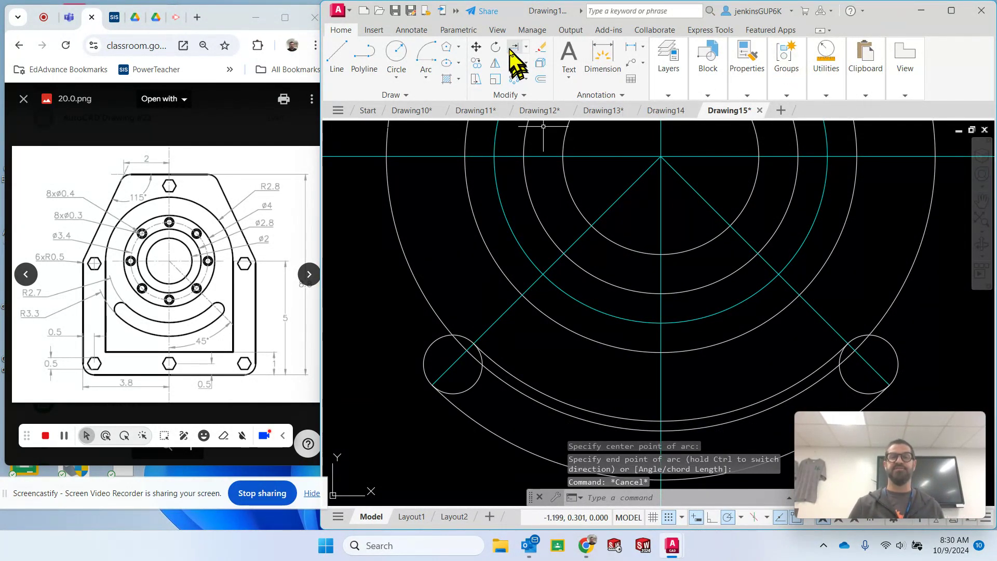
- Trim the inner halves of both end circles and the part of the R2.8 circle crossing the slot, leaving a clean curved slot outline
{"action": "left_click", "coordinate": [526, 46]}
{"action": "left_click", "coordinate": [530, 68]}
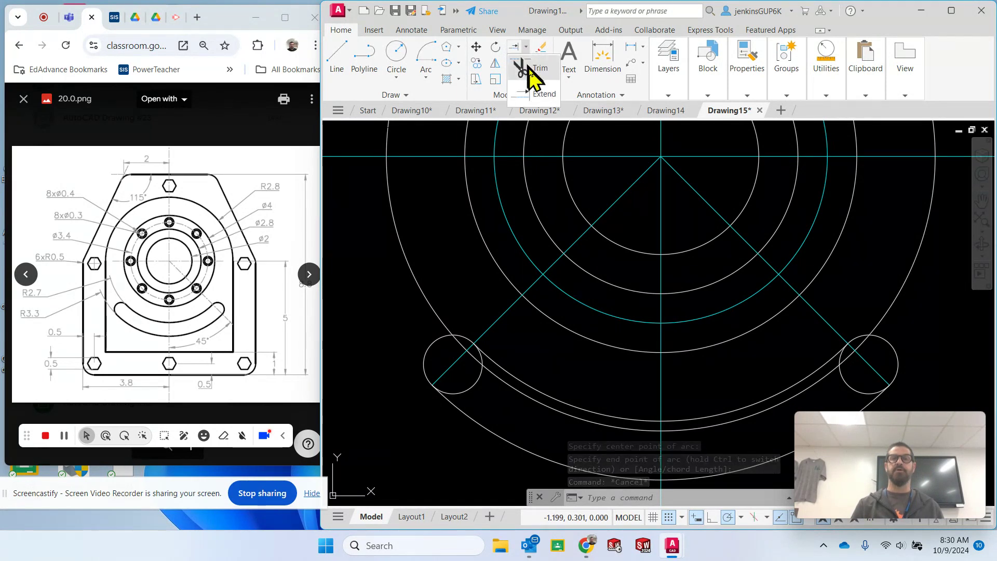
{"action": "left_click", "coordinate": [471, 388]}
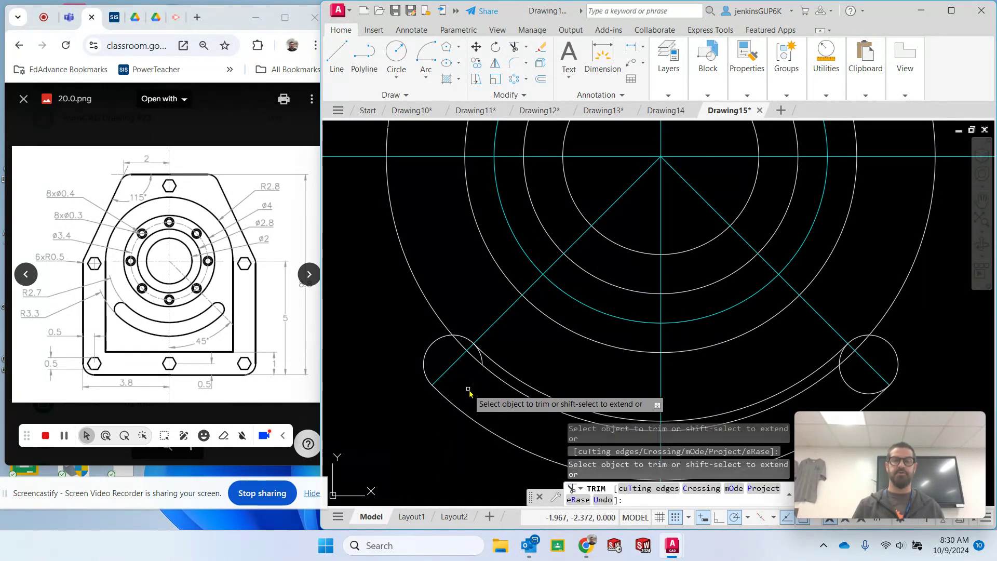
{"action": "left_click", "coordinate": [500, 385]}
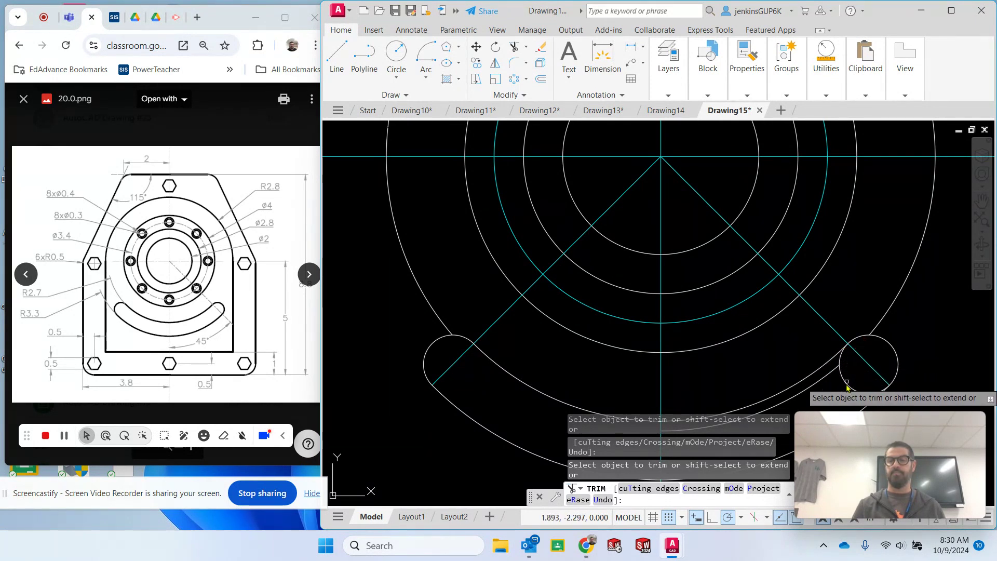
{"action": "left_click_drag", "start_coordinate": [849, 383], "coordinate": [850, 381]}
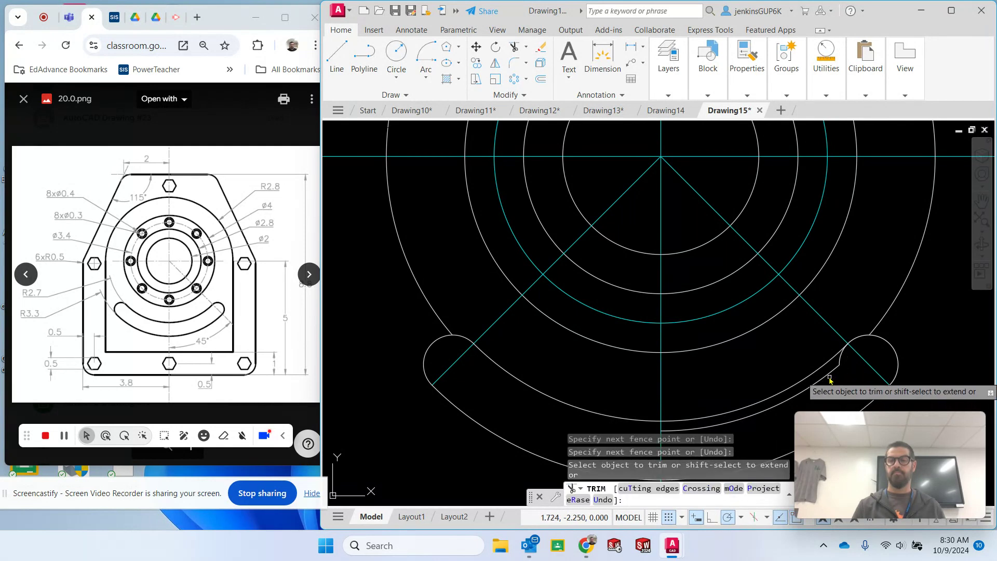
{"action": "left_click", "coordinate": [833, 371]}
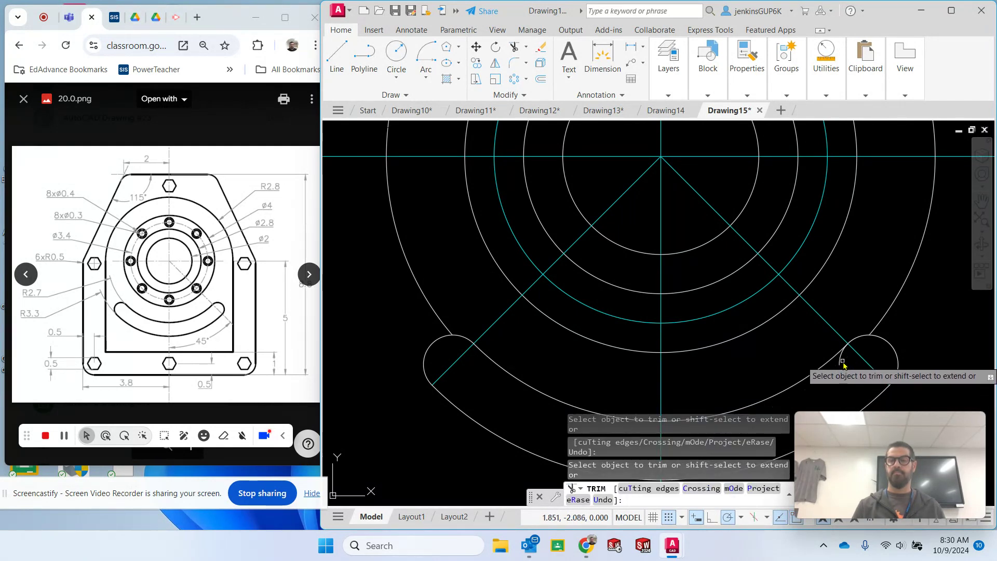
{"action": "scroll", "coordinate": [763, 350], "scroll_direction": "down", "scroll_amount": 4}
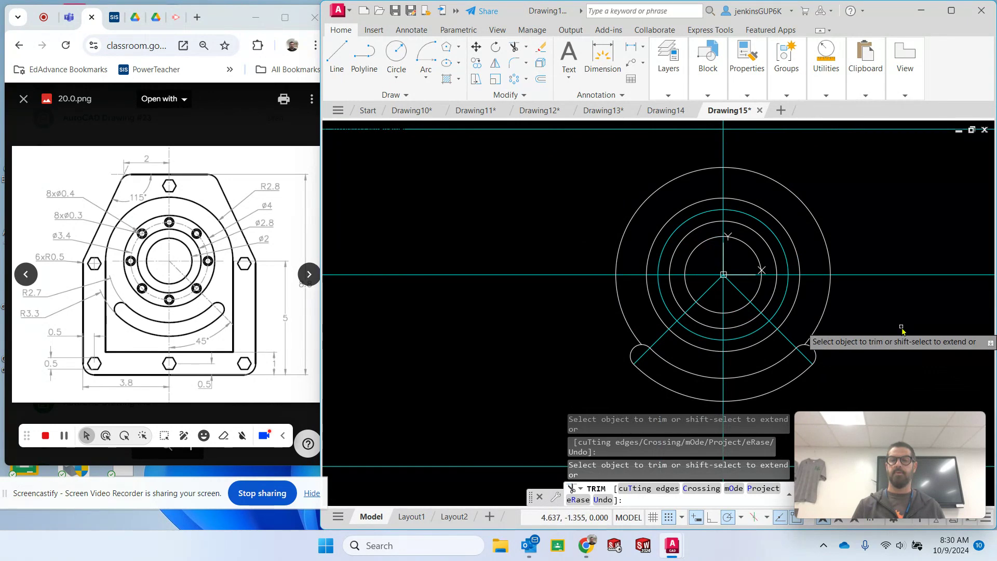
{"action": "mouse_move", "coordinate": [901, 331]}
{"action": "middle_mouse_down"}
{"action": "mouse_move", "coordinate": [796, 269]}
{"action": "mouse_move", "coordinate": [780, 296]}
{"action": "middle_mouse_up"}
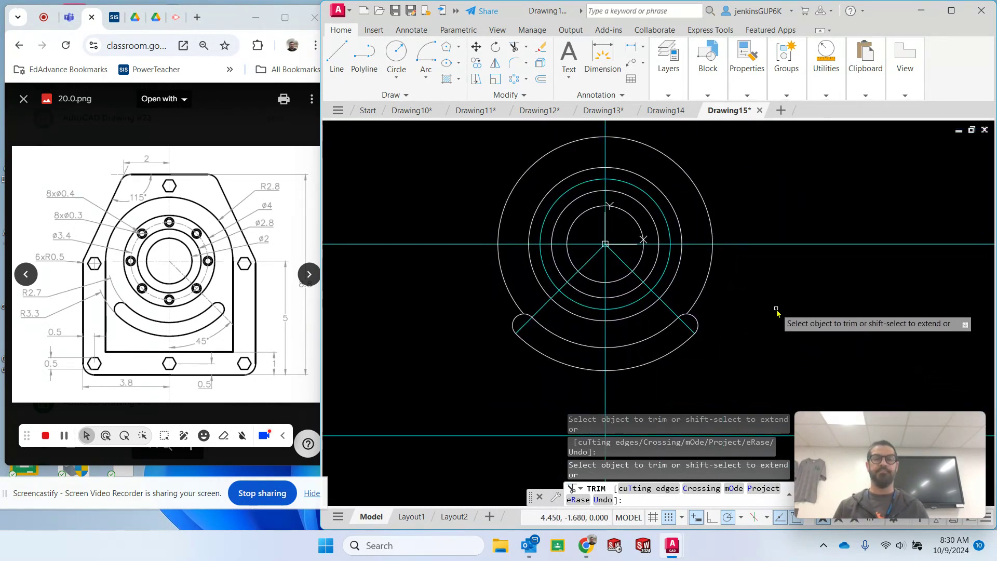
{"action": "key", "text": "Escape"}
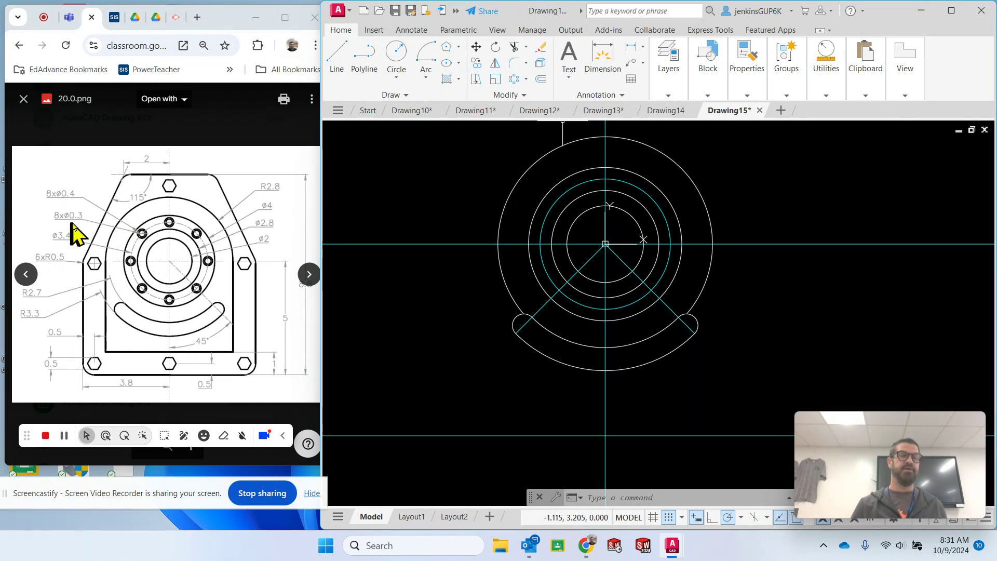
- Draw a 0.4 diameter circle centred where the Ø3.4 construction circle crosses the vertical centreline above the origin
{"action": "left_click", "coordinate": [397, 78]}
{"action": "left_click", "coordinate": [408, 126]}
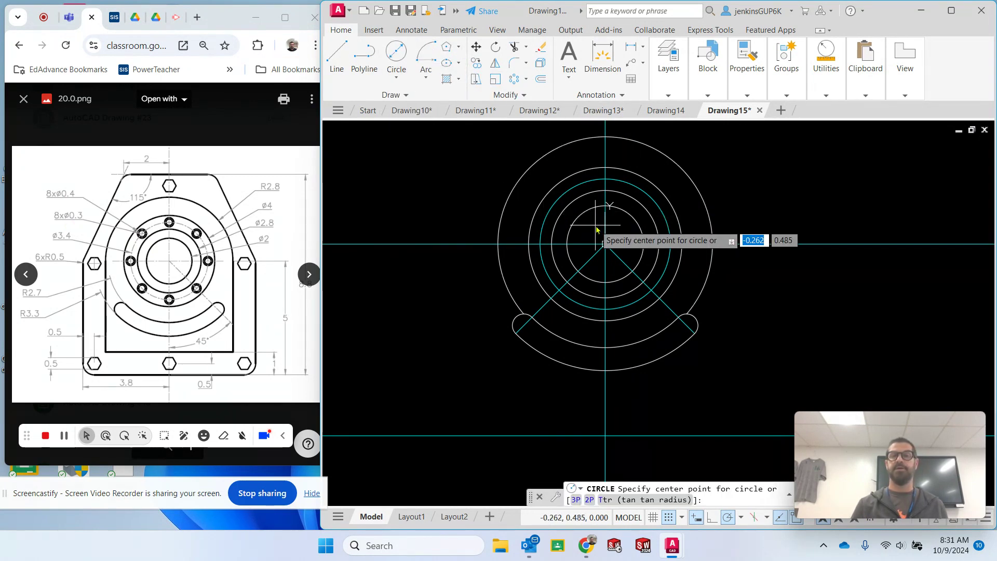
{"action": "left_click", "coordinate": [608, 184]}
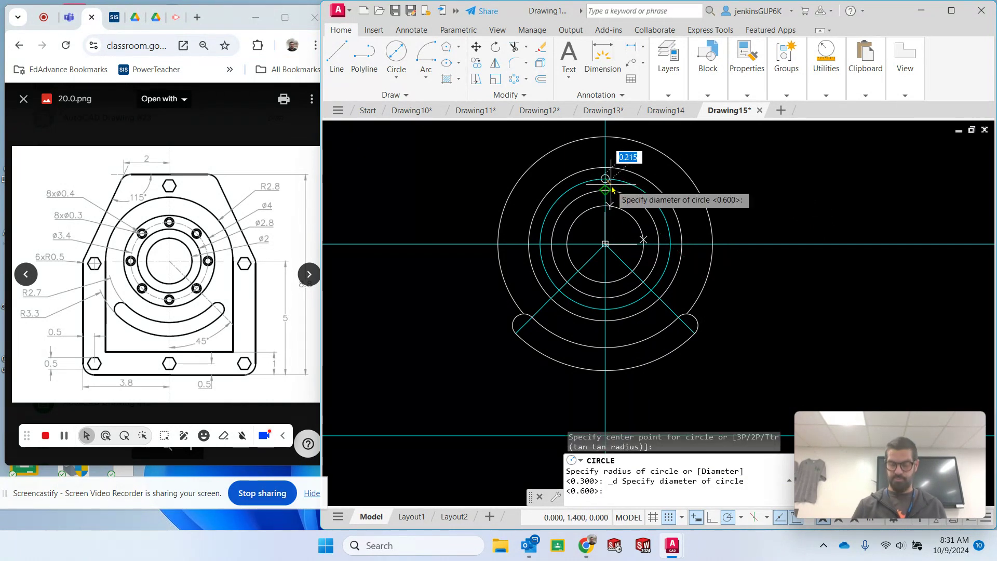
{"action": "type", "text": ".4"}
{"action": "key", "text": "Return"}
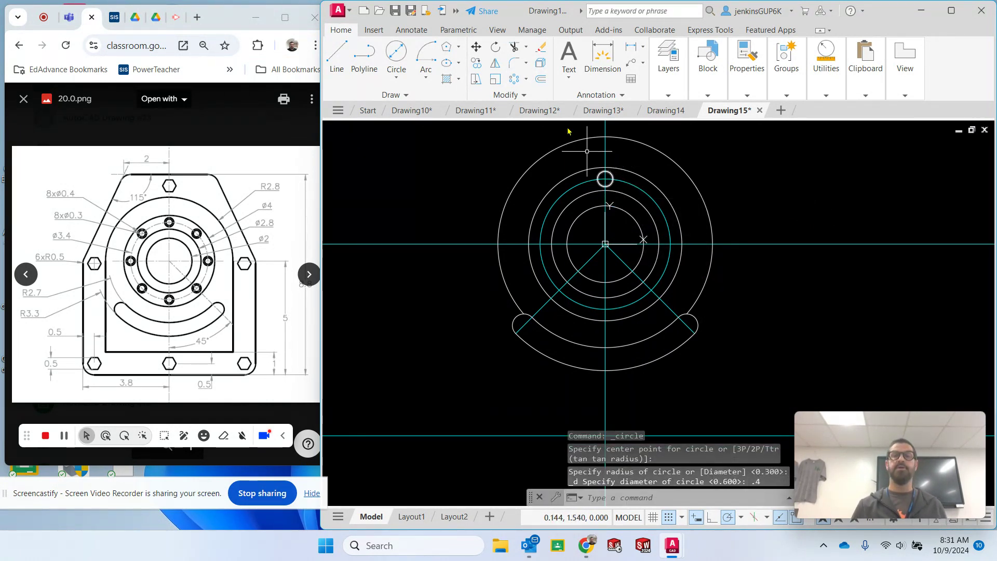
- Draw a 0.3 diameter circle concentric with the 0.4 diameter circle above the origin
{"action": "left_click", "coordinate": [398, 52]}
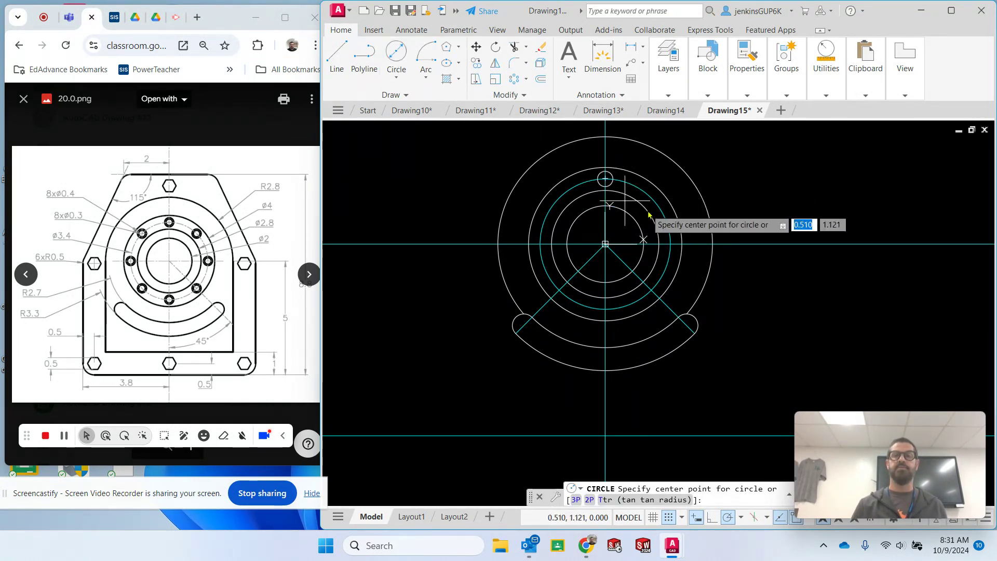
{"action": "left_click", "coordinate": [605, 182]}
{"action": "type", "text": ".3"}
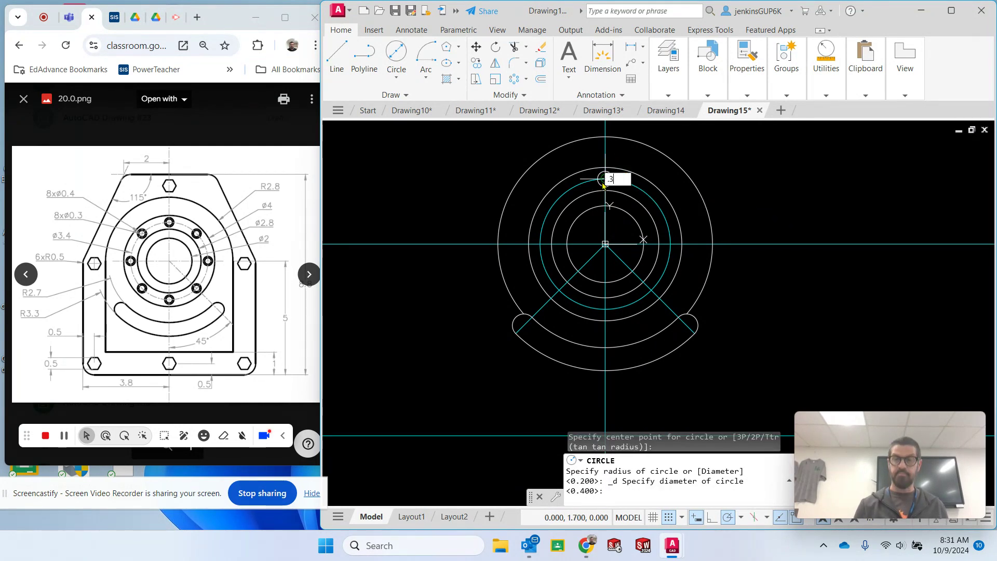
{"action": "key", "text": "Return"}
{"action": "key", "text": "Escape"}
- Trim the Ø3.4 construction circle where it crosses the ring between the 0.3 and 0.4 diameter circles
{"action": "scroll", "coordinate": [592, 184], "scroll_direction": "up", "scroll_amount": 2}
{"action": "scroll", "coordinate": [591, 182], "scroll_direction": "up", "scroll_amount": 2}
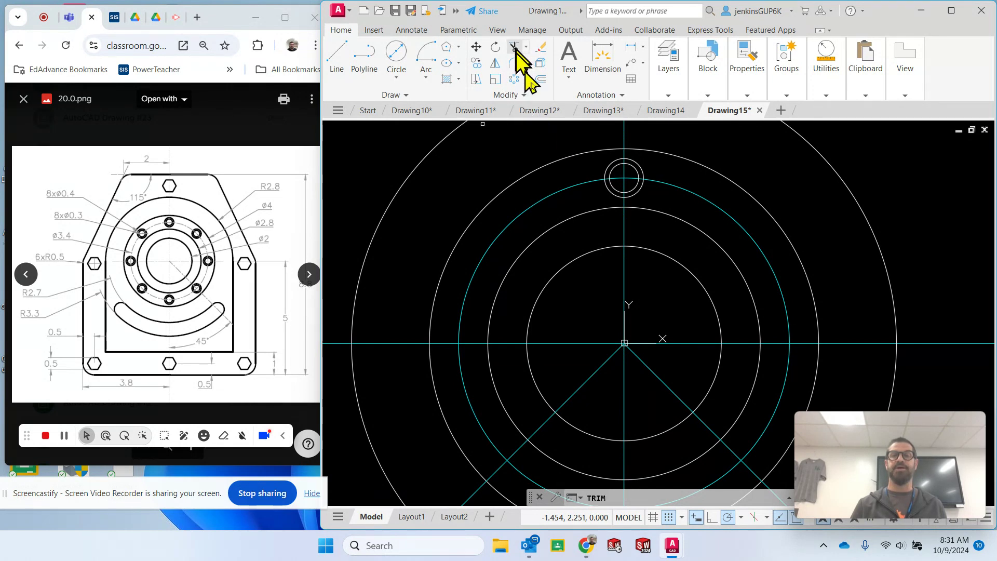
{"action": "scroll", "coordinate": [606, 175], "scroll_direction": "up", "scroll_amount": 6}
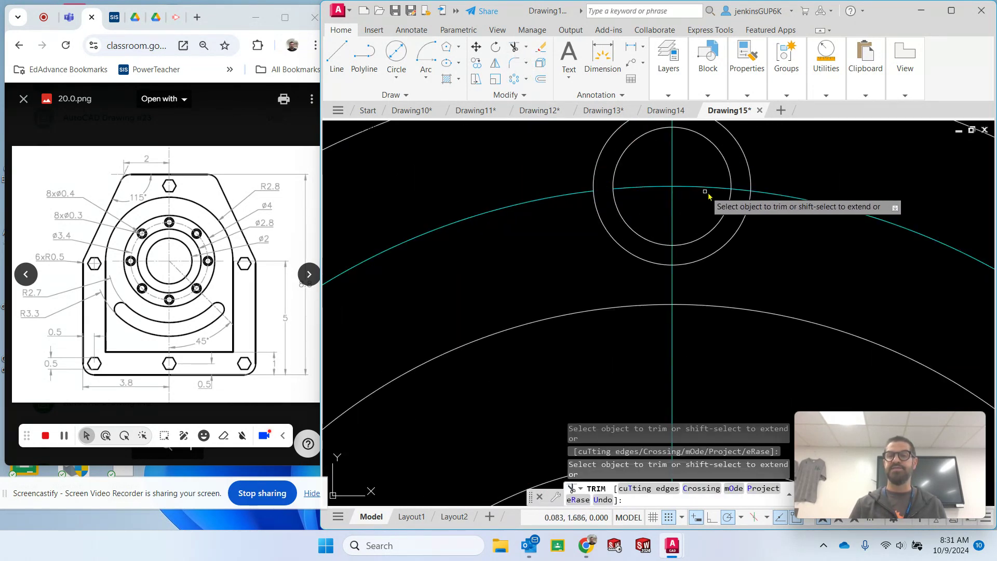
{"action": "scroll", "coordinate": [698, 193], "scroll_direction": "down", "scroll_amount": 2}
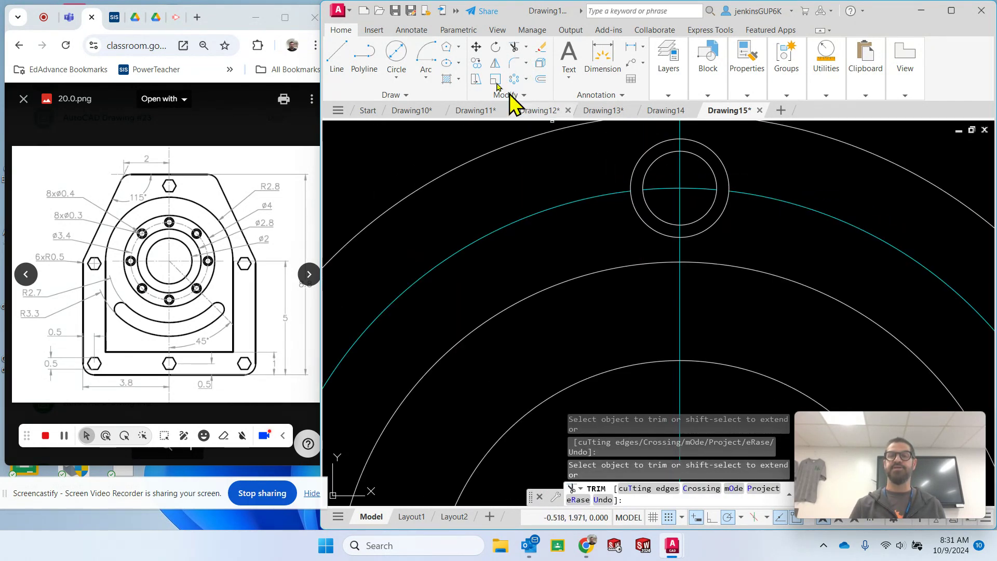
- Hatch the half of the small ring to the left of the vertical centreline with the ANSI31 pattern
{"action": "left_click", "coordinate": [449, 81]}
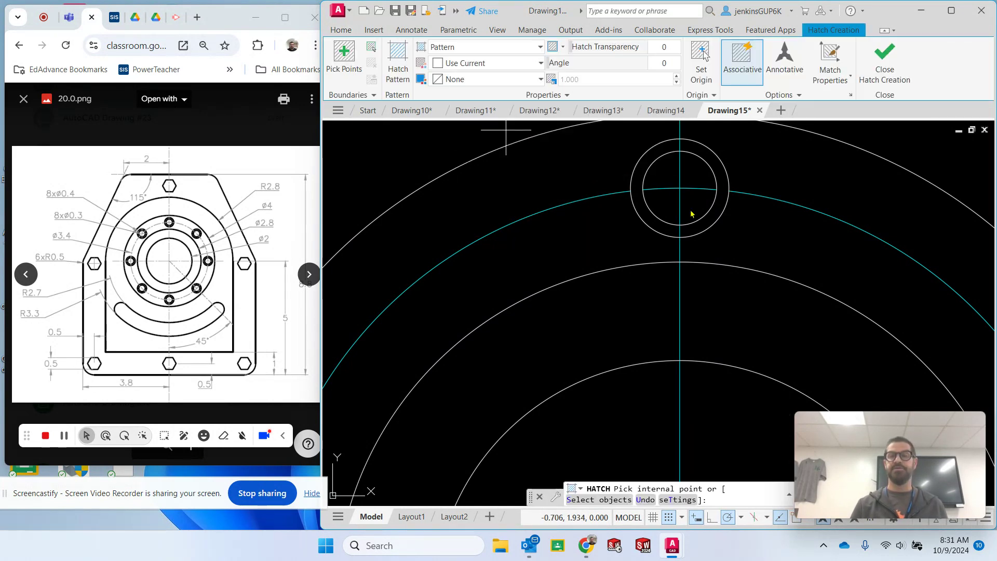
{"action": "left_click", "coordinate": [659, 154]}
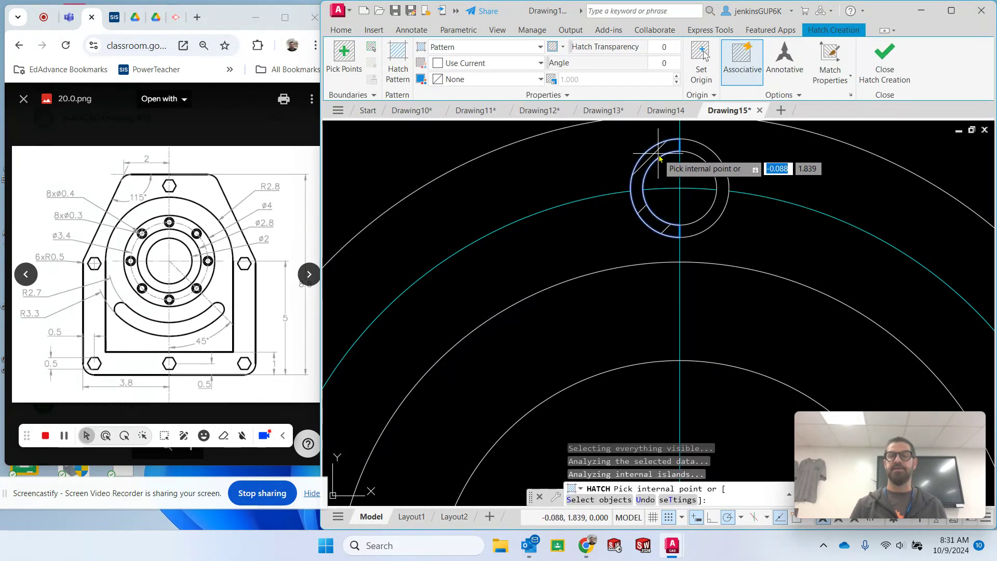
{"action": "key", "text": "Escape"}
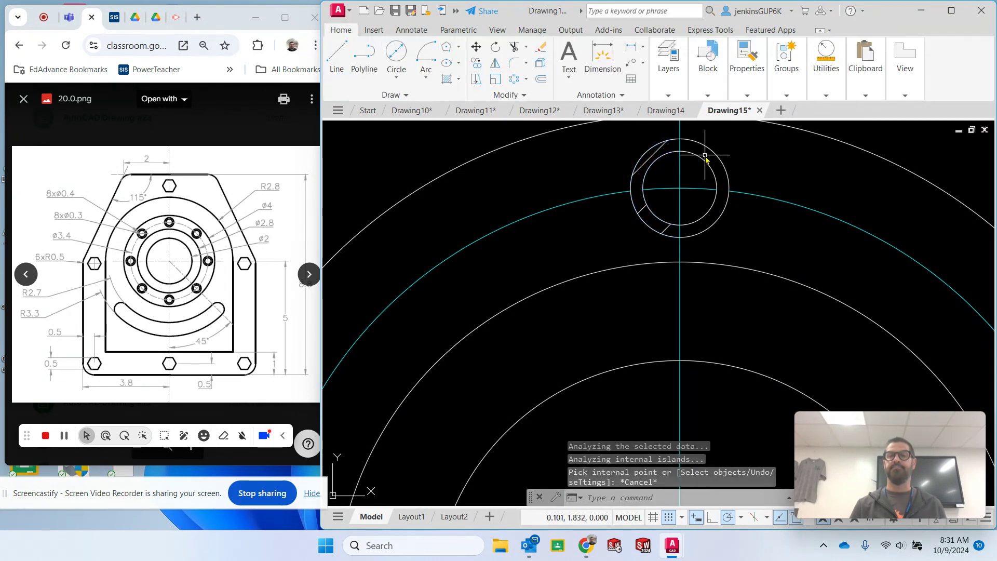
- Trim the vertical centreline where it crosses the small ring at top and bottom, and hatch the whole ring
{"action": "left_click", "coordinate": [707, 149]}
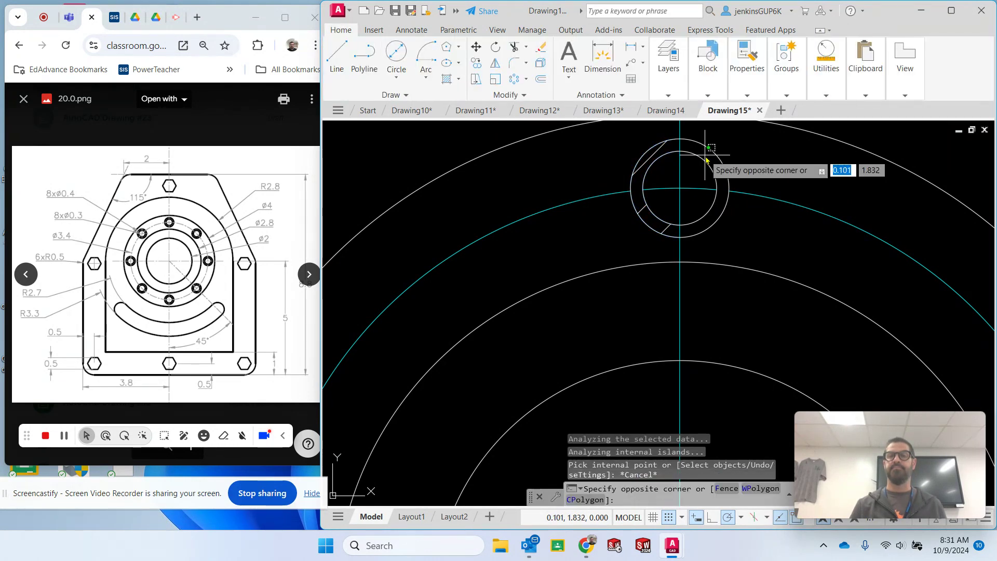
{"action": "left_click", "coordinate": [515, 47]}
{"action": "left_click", "coordinate": [679, 146]}
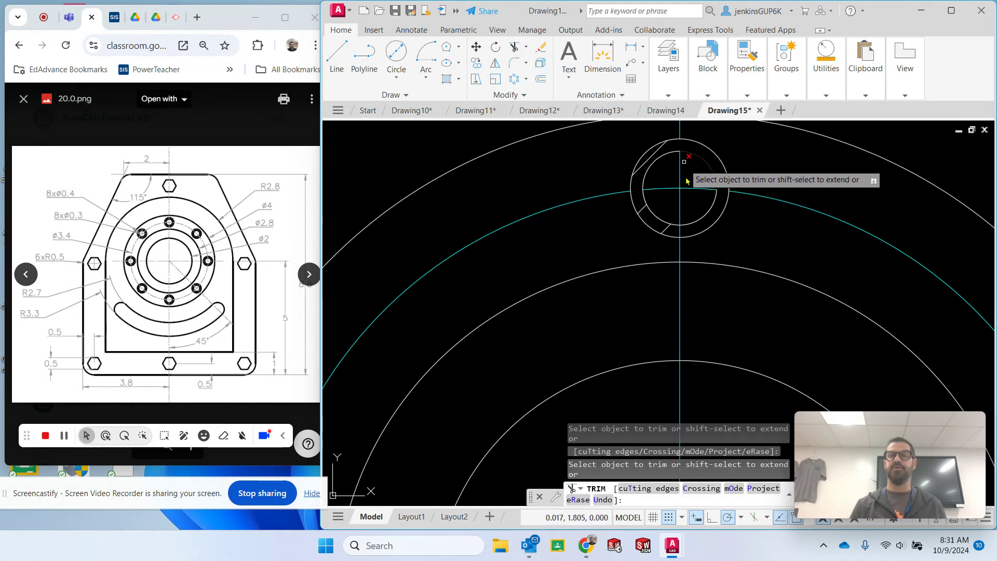
{"action": "left_click", "coordinate": [679, 230]}
{"action": "key", "text": "Escape"}
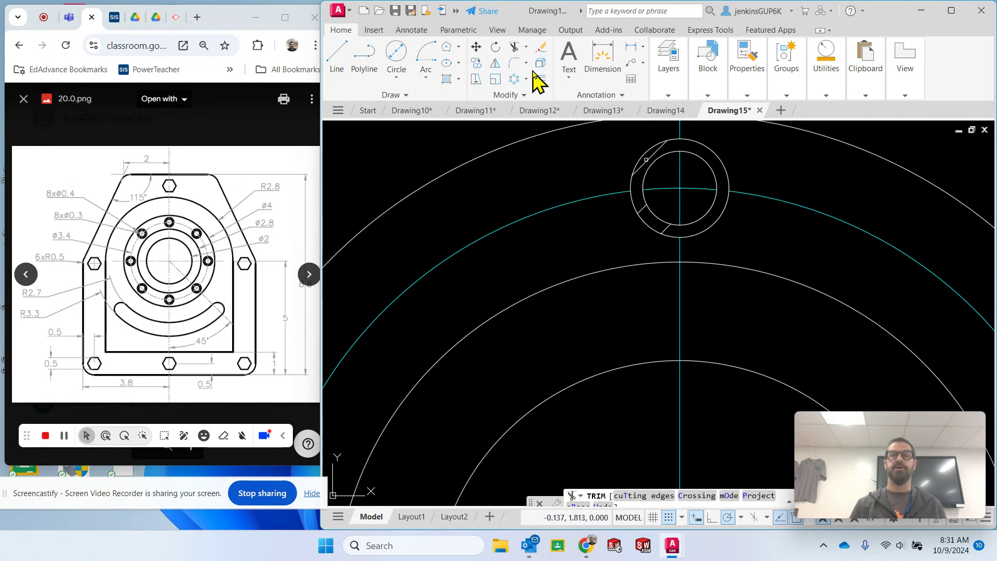
{"action": "left_click", "coordinate": [447, 80]}
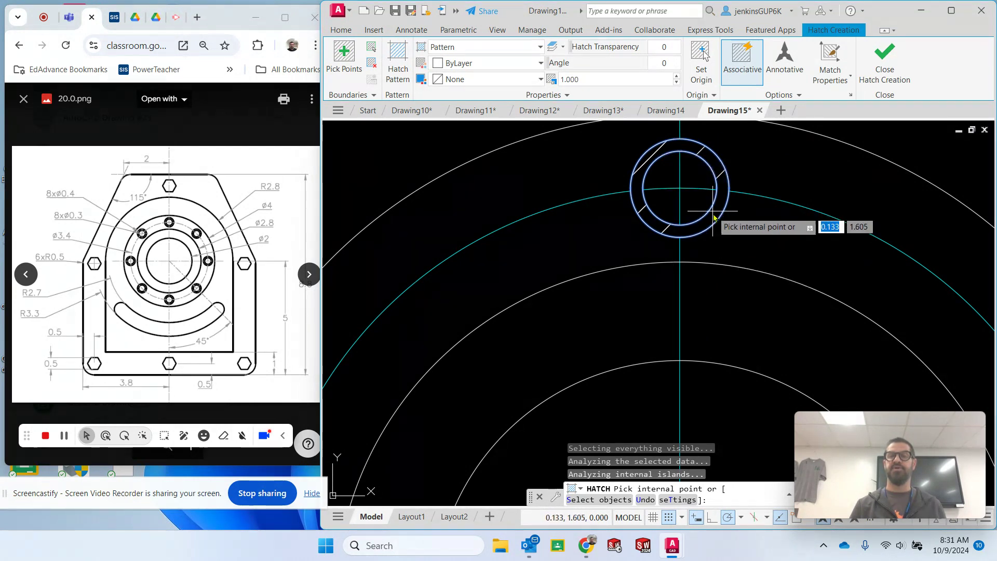
{"action": "key", "text": "Escape"}
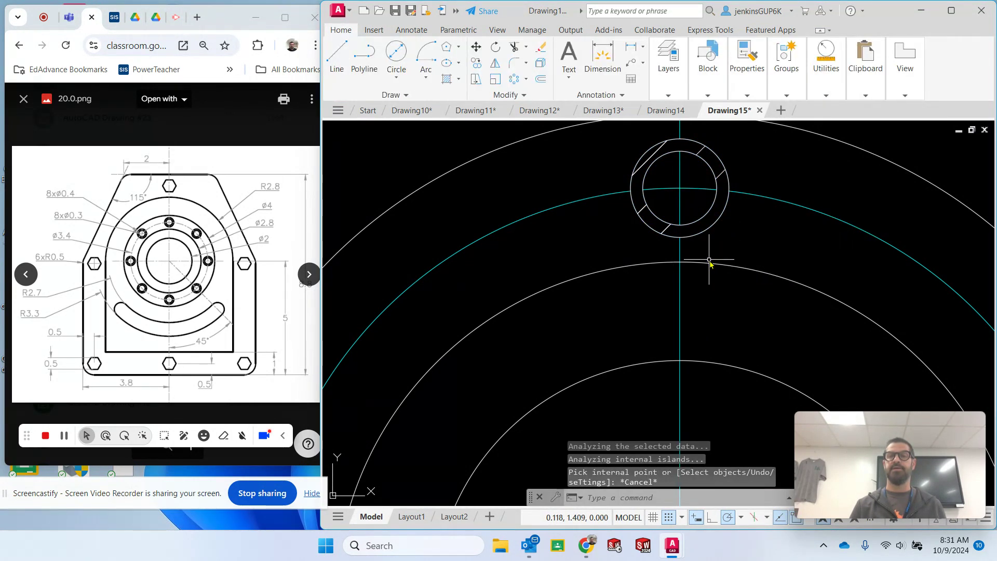
- Edit the full-ring hatch with HATCHEDIT to a user-defined pattern at a 45° angle with 0.1 spacing
{"action": "left_click", "coordinate": [702, 151]}
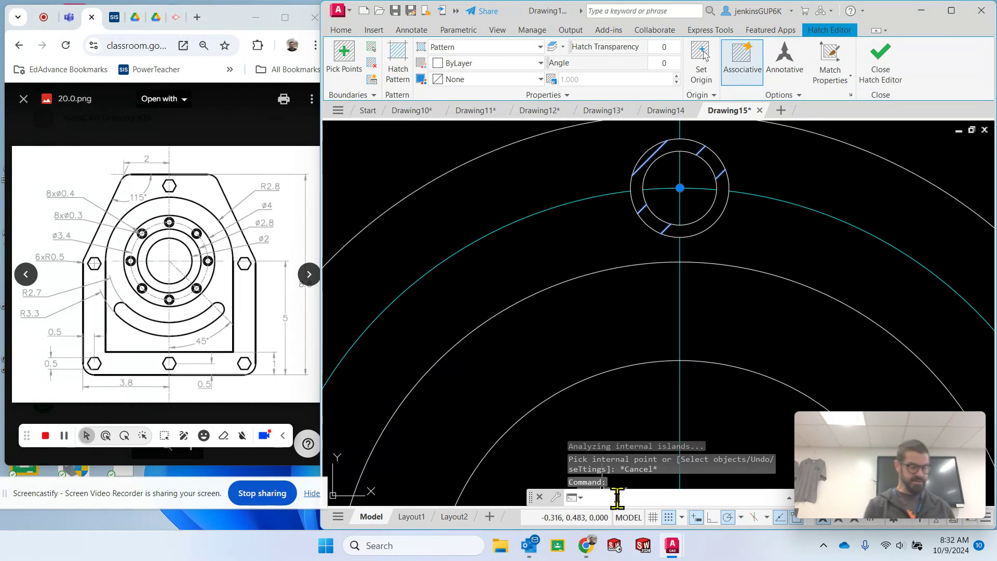
{"action": "type", "text": "hatched"}
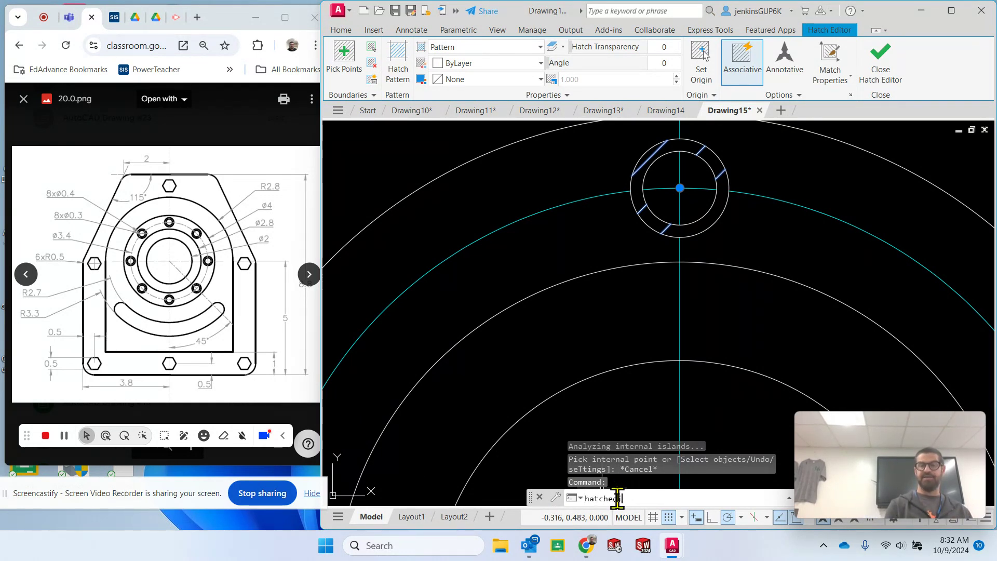
{"action": "type", "text": "it"}
{"action": "key", "text": "Return"}
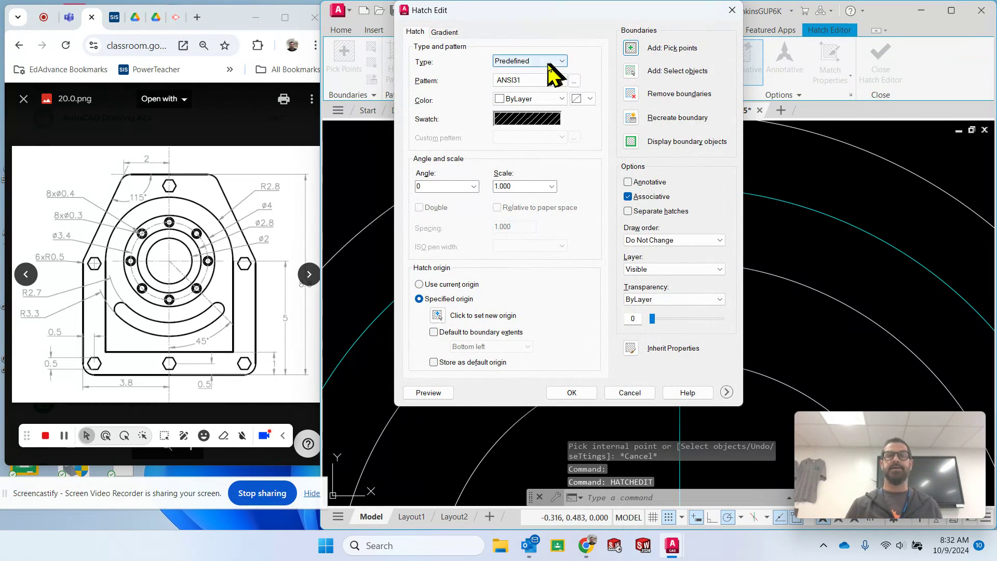
{"action": "left_click", "coordinate": [549, 62]}
{"action": "left_click", "coordinate": [520, 77]}
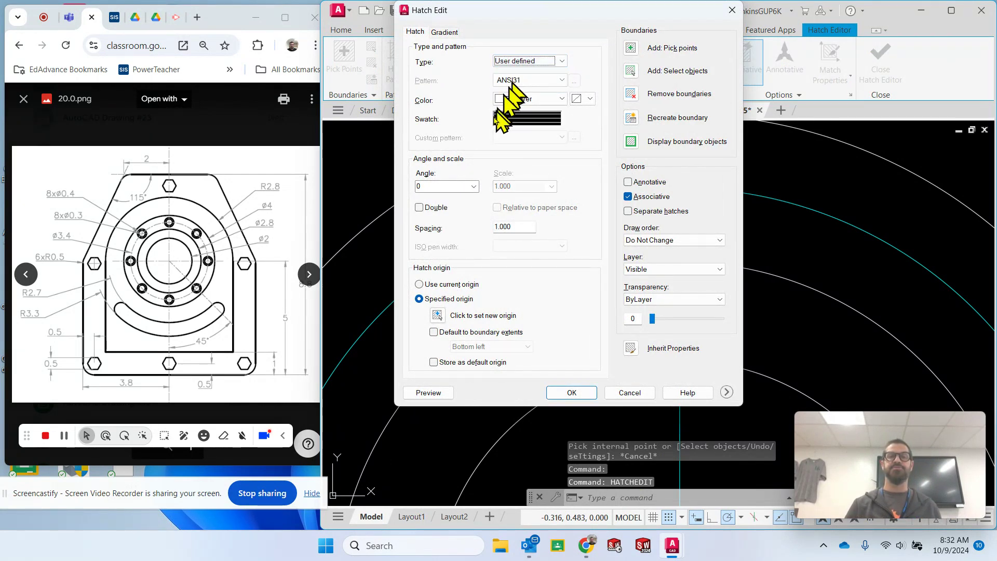
{"action": "double_click", "coordinate": [461, 185]}
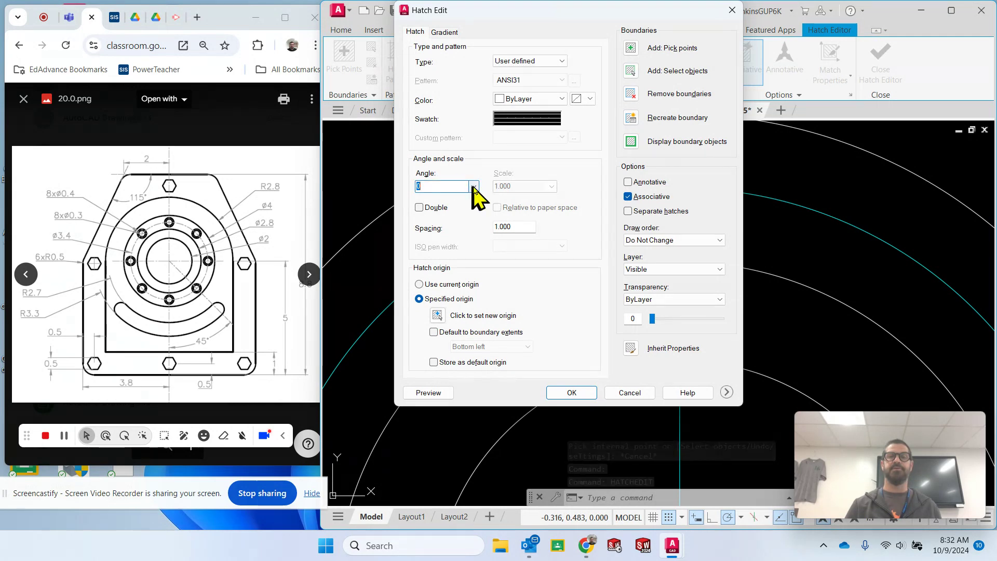
{"action": "left_click", "coordinate": [473, 186]}
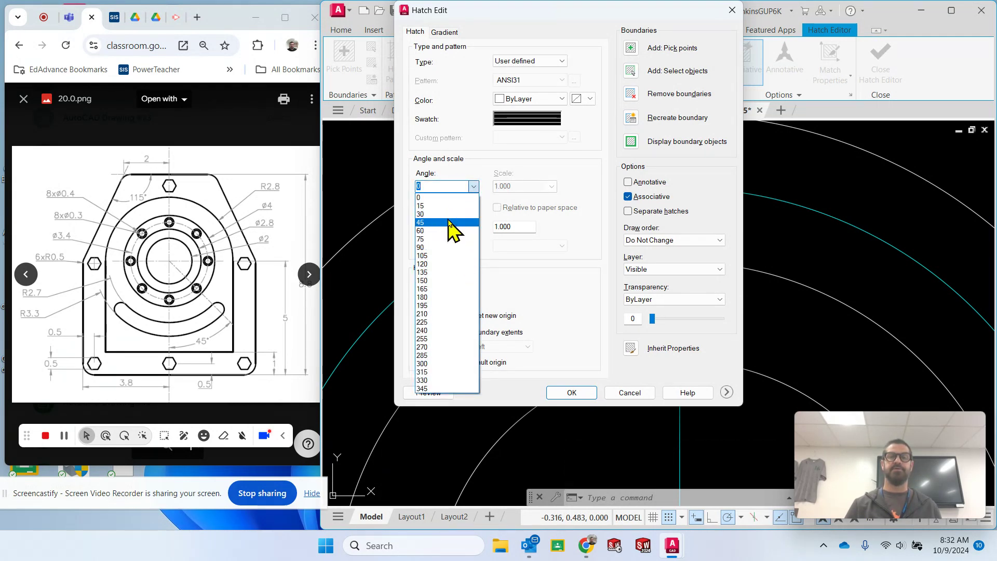
{"action": "left_click", "coordinate": [449, 223]}
{"action": "double_click", "coordinate": [491, 229]}
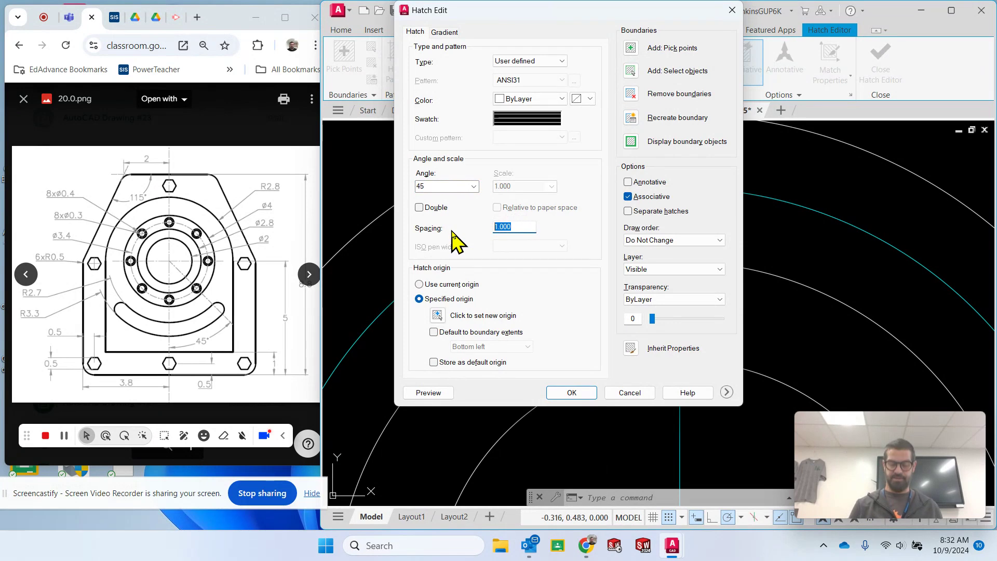
{"action": "key", "text": "Return"}
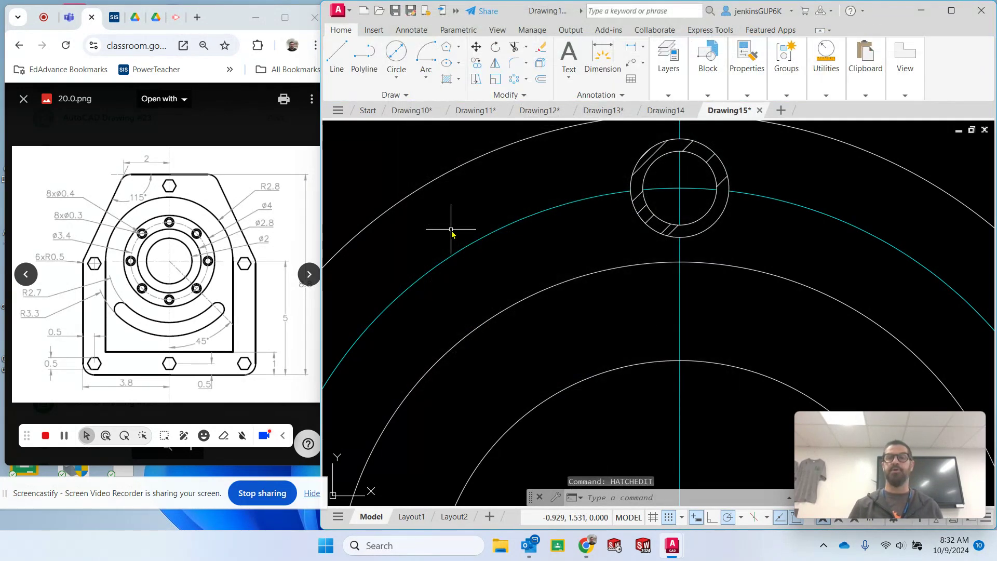
- Edit the ring's left-half hatch with HATCHEDIT, setting it to a user-defined pattern at a 45° angle
{"action": "left_click", "coordinate": [668, 148]}
{"action": "left_click", "coordinate": [657, 151]}
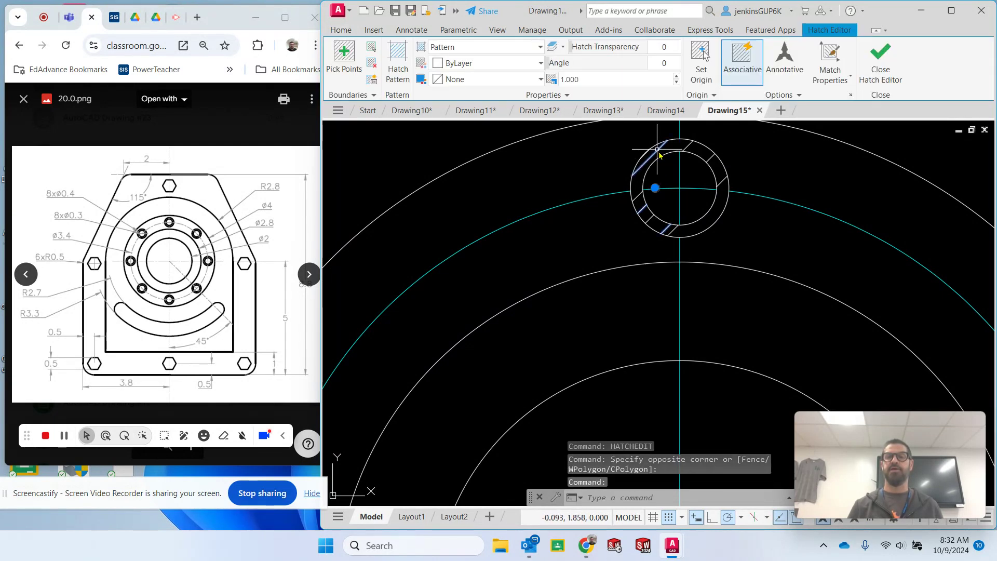
{"action": "type", "text": "hat"}
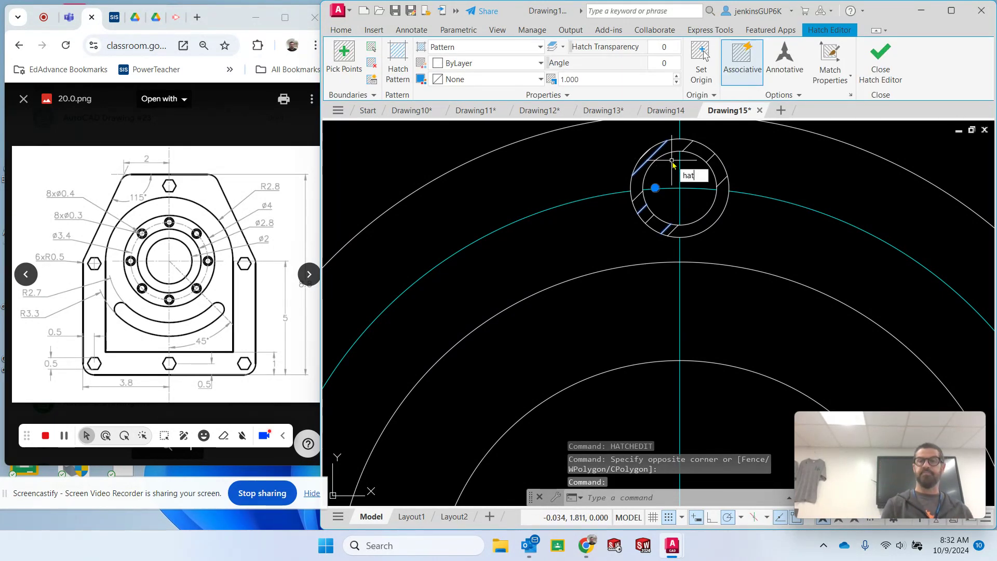
{"action": "type", "text": "chedit"}
{"action": "key", "text": "Return"}
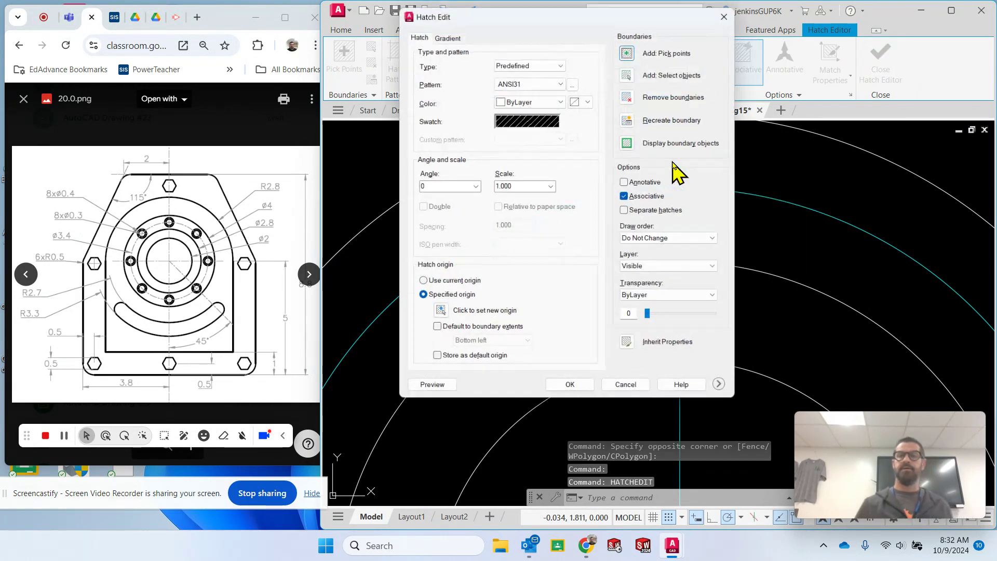
{"action": "left_click", "coordinate": [530, 60]}
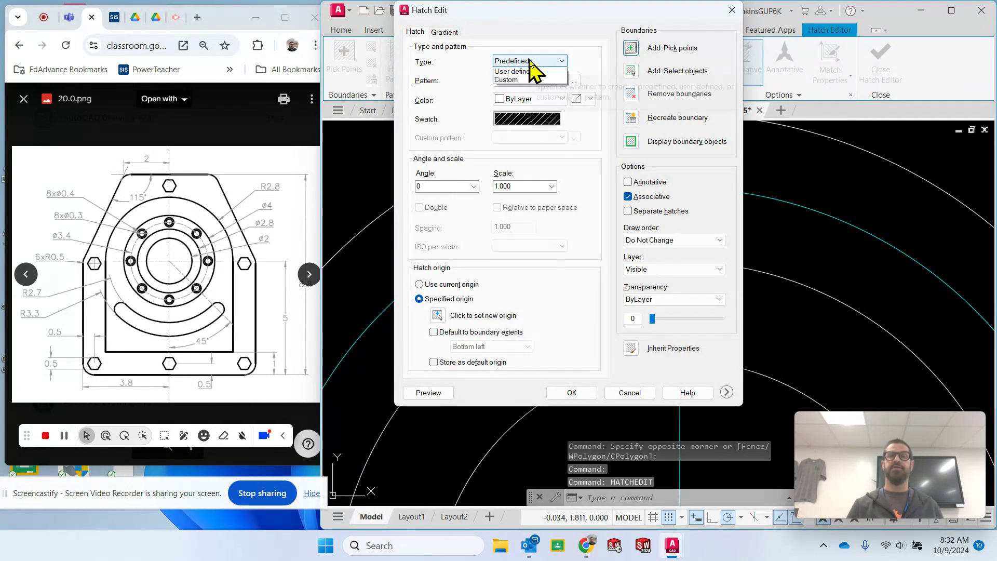
{"action": "left_click", "coordinate": [530, 77]}
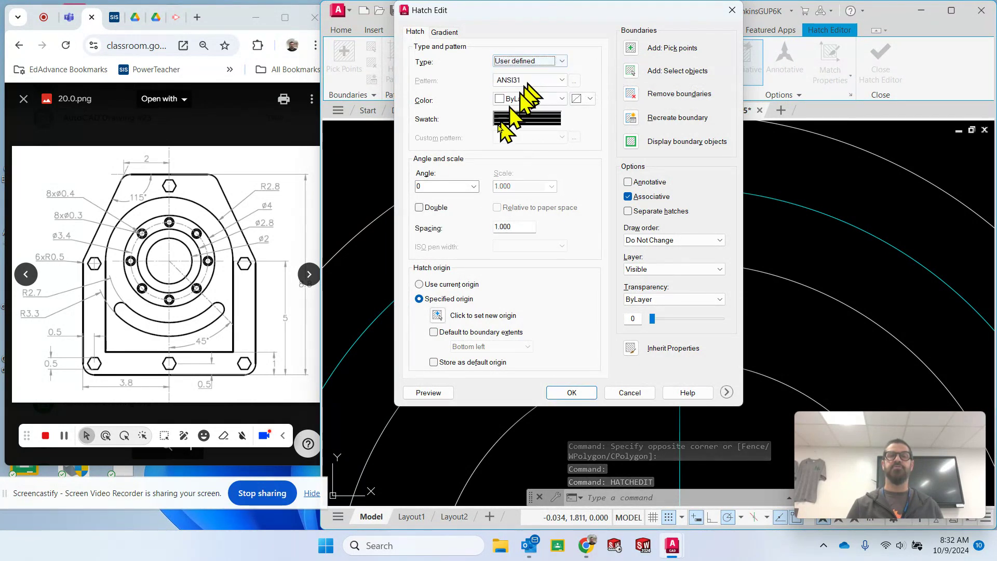
{"action": "double_click", "coordinate": [445, 185]}
{"action": "left_click", "coordinate": [473, 186]}
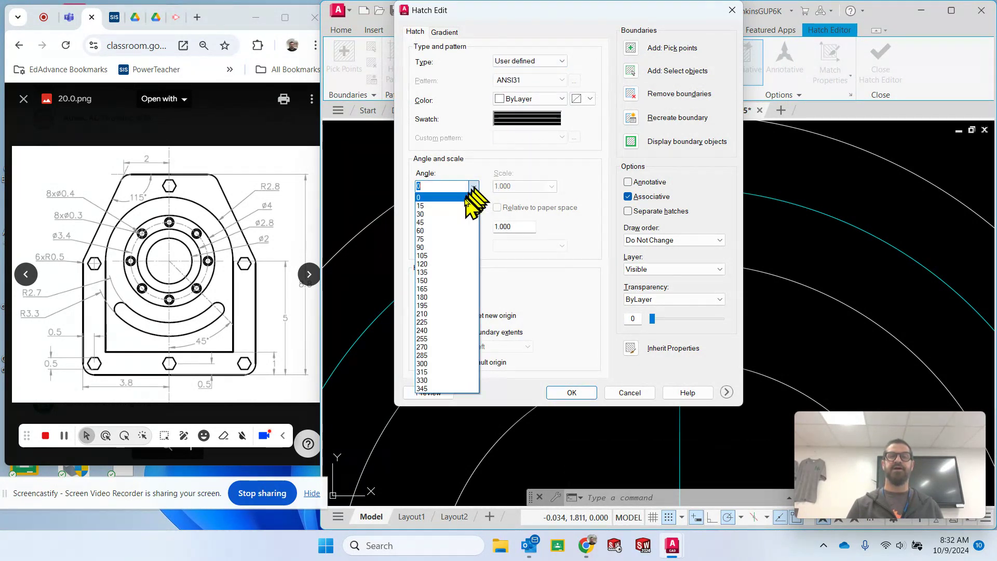
{"action": "left_click", "coordinate": [442, 222]}
- Preview the left-half hatch with a line spacing of 0.1
{"action": "double_click", "coordinate": [513, 225]}
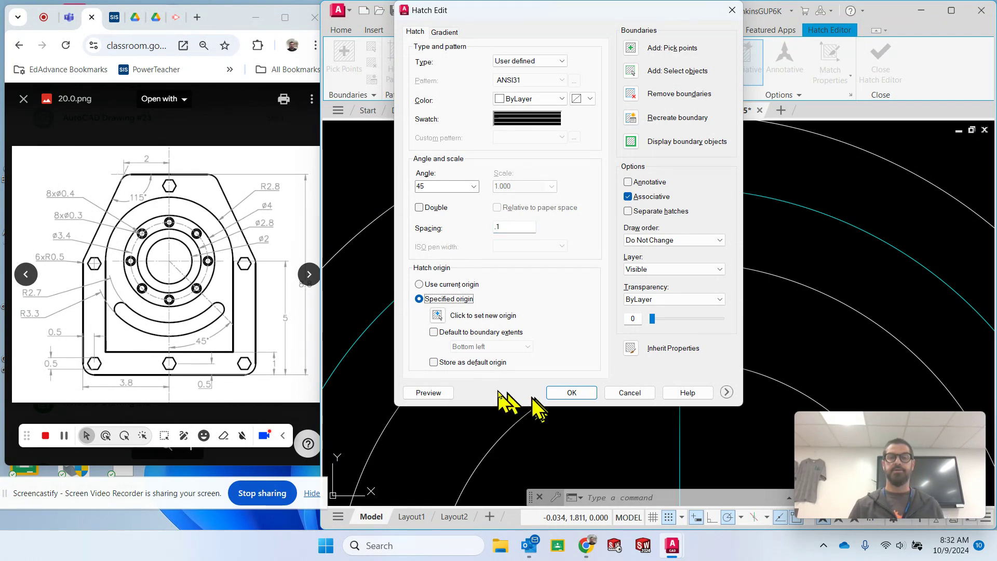
{"action": "left_click", "coordinate": [420, 395]}
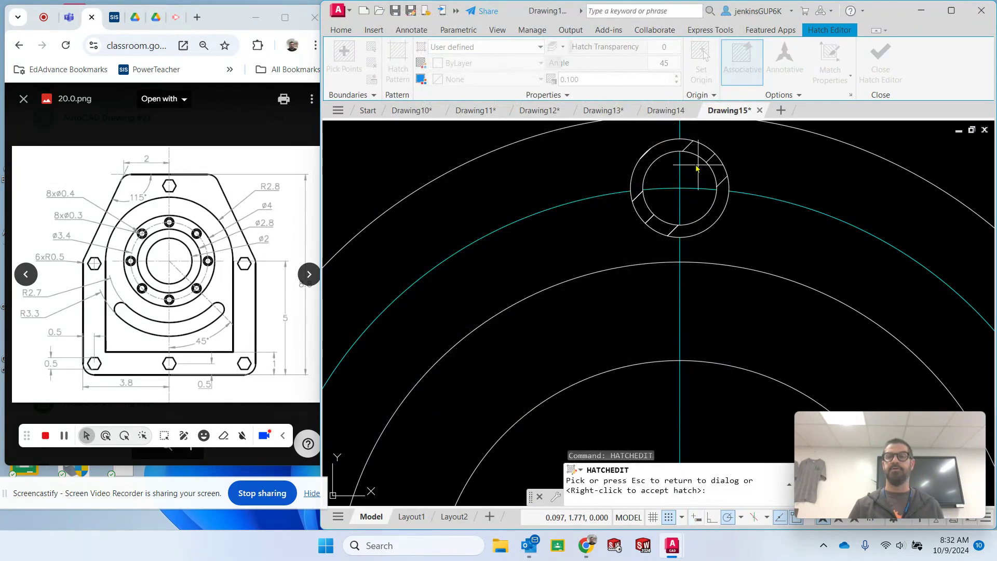
{"action": "left_click", "coordinate": [668, 153]}
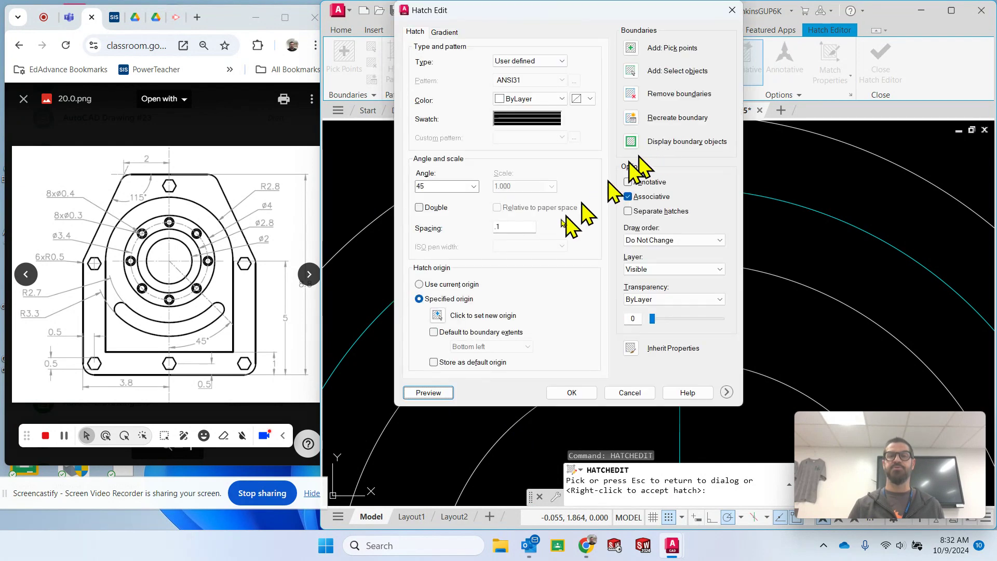
- Set the left-half hatch spacing to 0.001, preview it and apply the change
{"action": "double_click", "coordinate": [515, 225]}
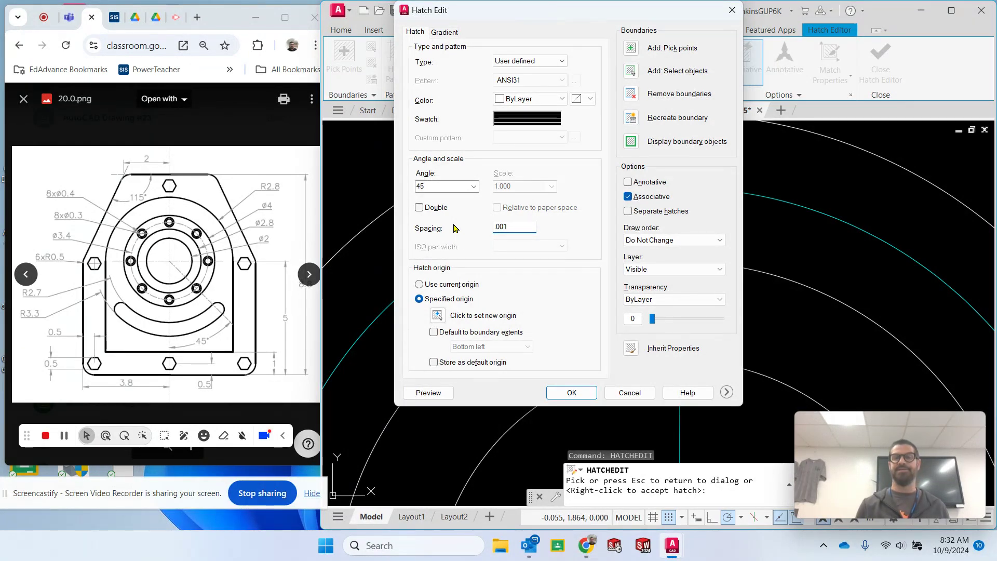
{"action": "left_click", "coordinate": [431, 393]}
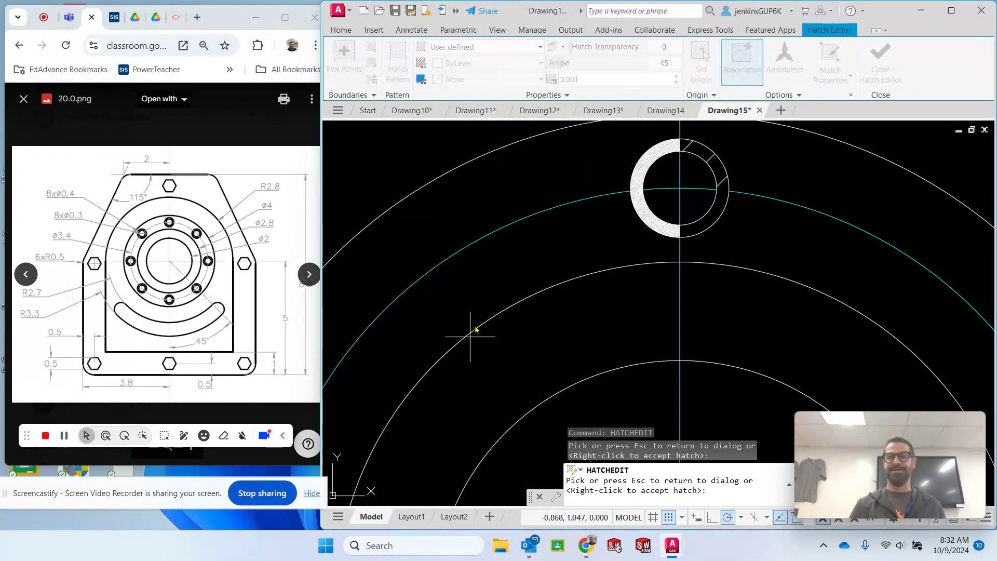
{"action": "left_click", "coordinate": [685, 149]}
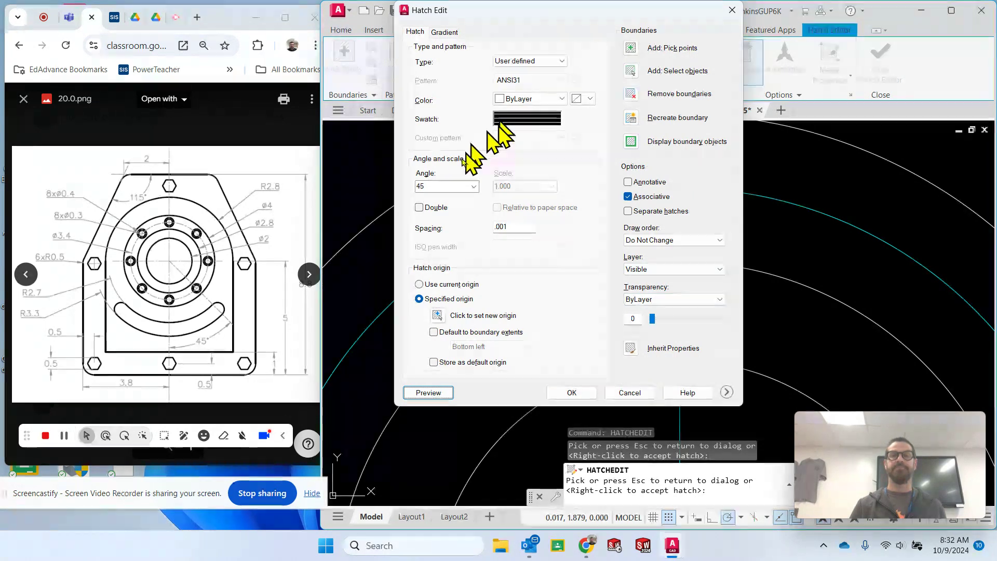
{"action": "left_click", "coordinate": [589, 396]}
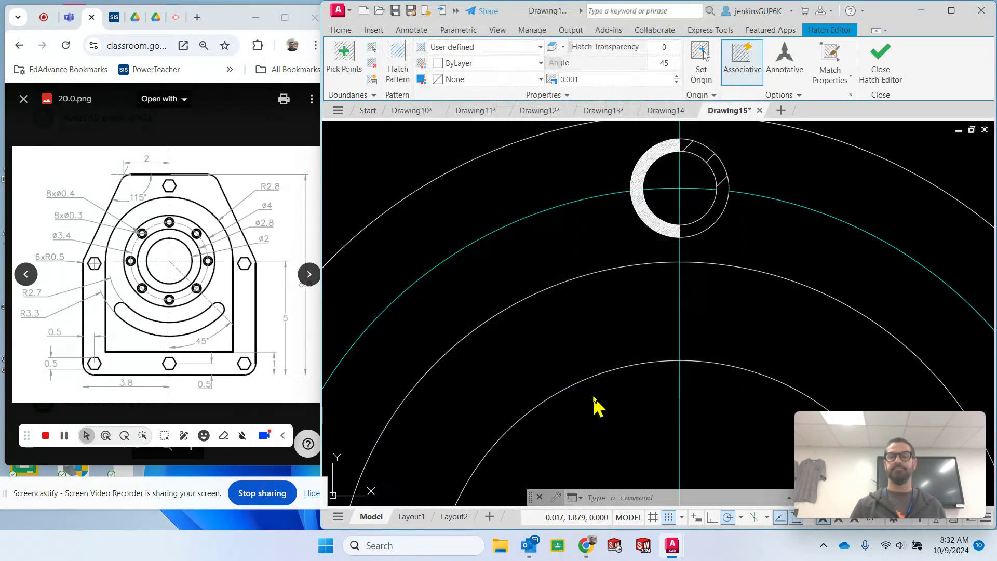
{"action": "key", "text": "Escape"}
- Edit the full-ring hatch with HATCHEDIT, setting its line spacing to 0.001
{"action": "left_click", "coordinate": [688, 146]}
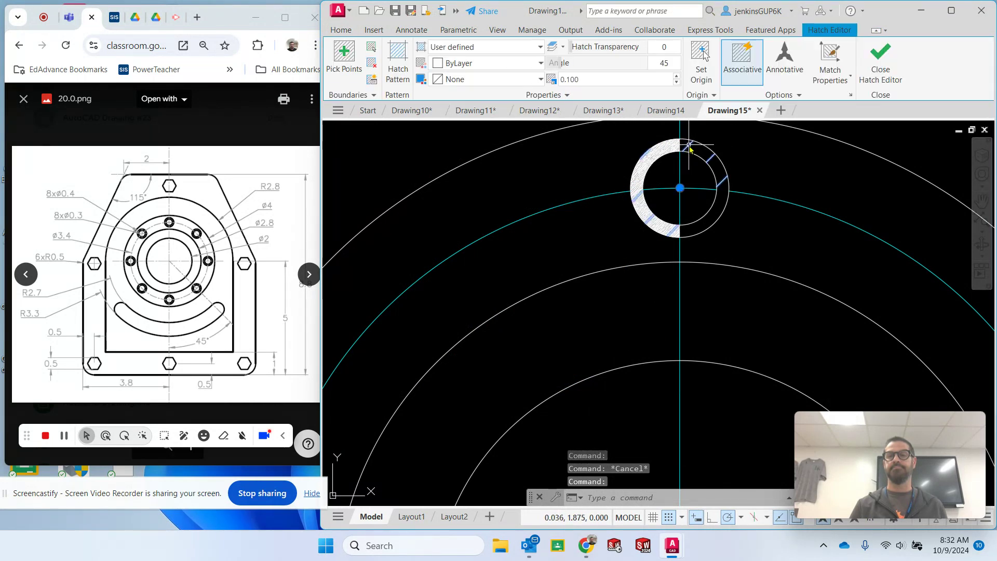
{"action": "right_click", "coordinate": [531, 251]}
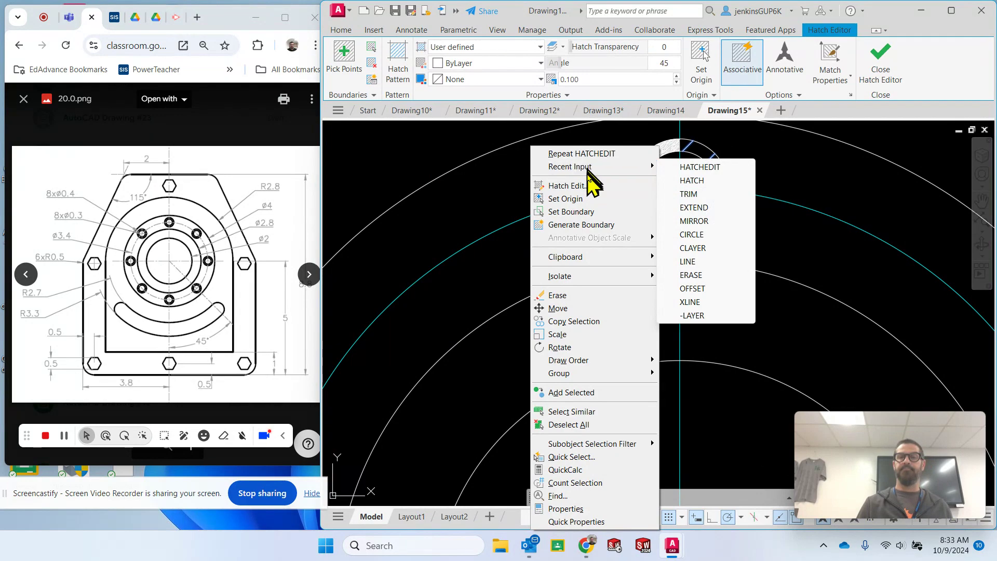
{"action": "left_click", "coordinate": [593, 154]}
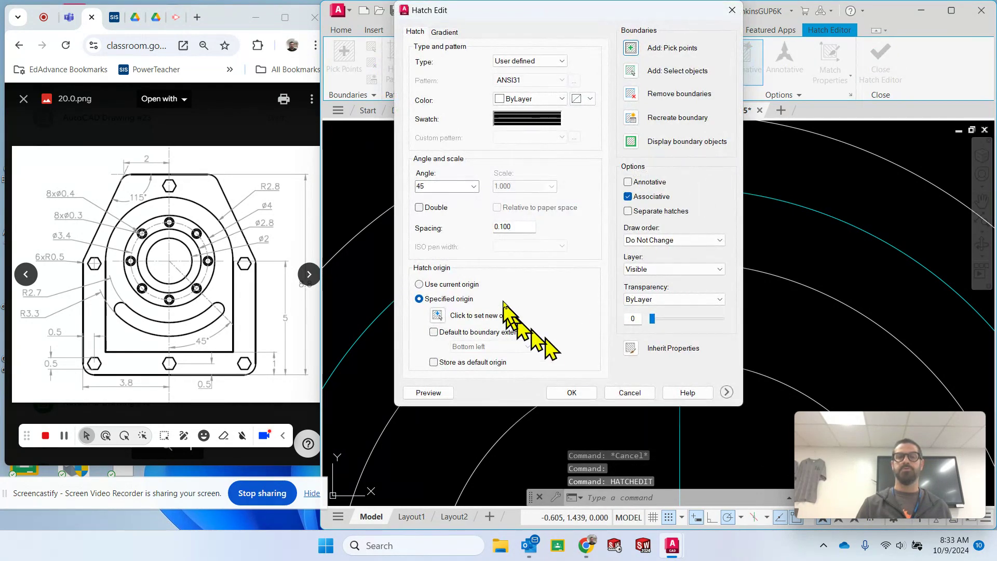
{"action": "double_click", "coordinate": [524, 226]}
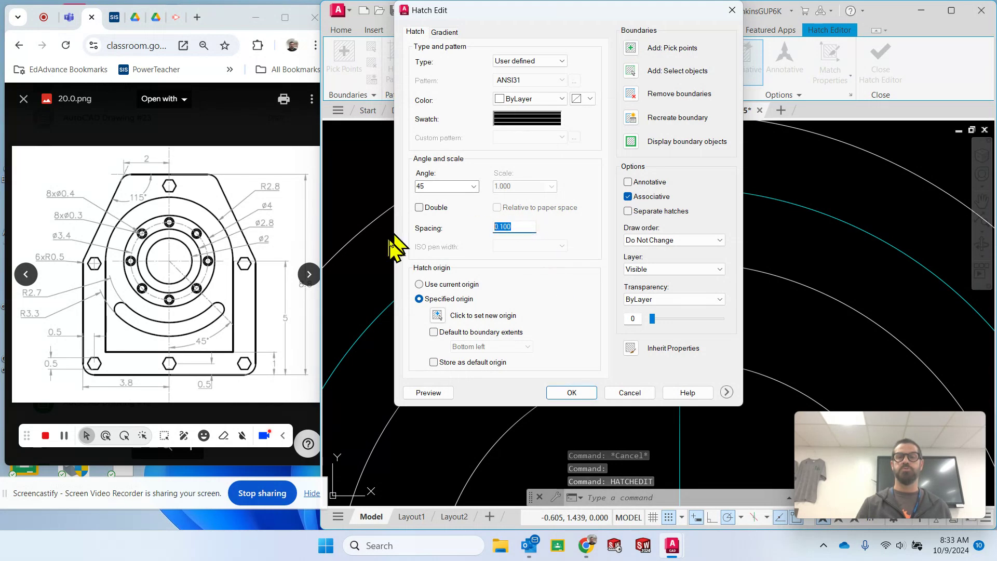
{"action": "type", "text": ".03"}
{"action": "key", "text": "Return"}
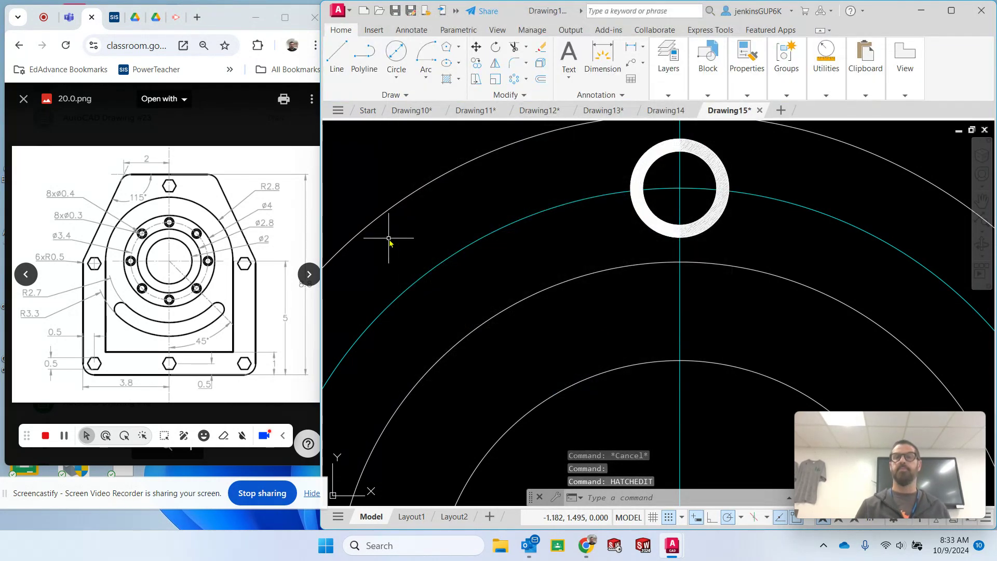
{"action": "key", "text": "Escape"}
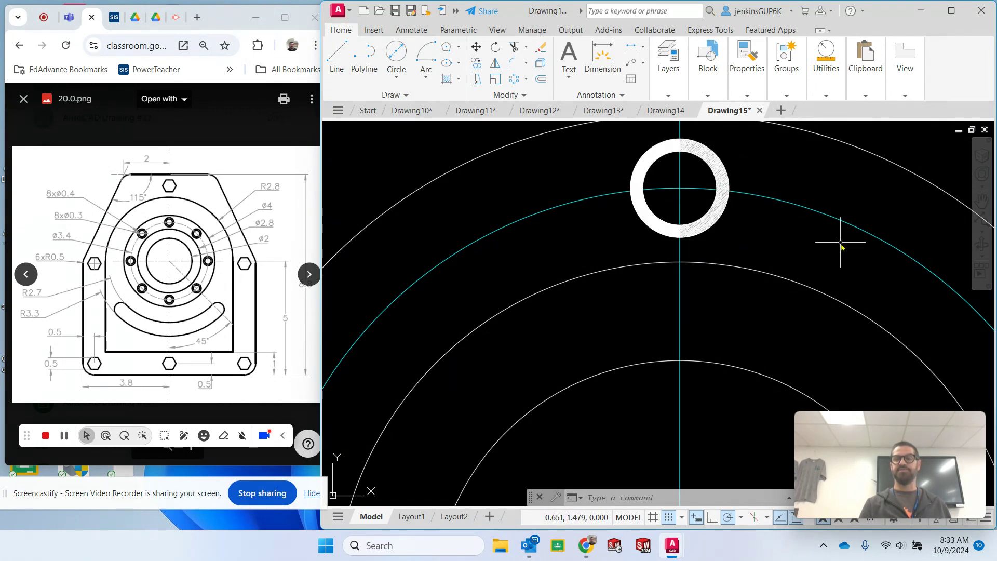
{"action": "scroll", "coordinate": [841, 242], "scroll_direction": "down", "scroll_amount": 2}
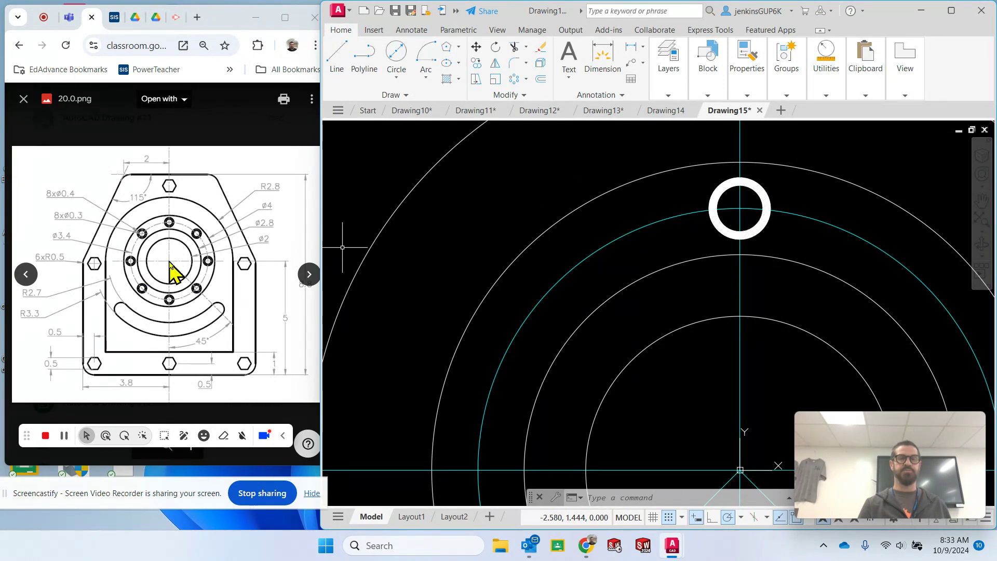
{"action": "key", "text": "Escape"}
{"action": "key", "text": "Escape"}
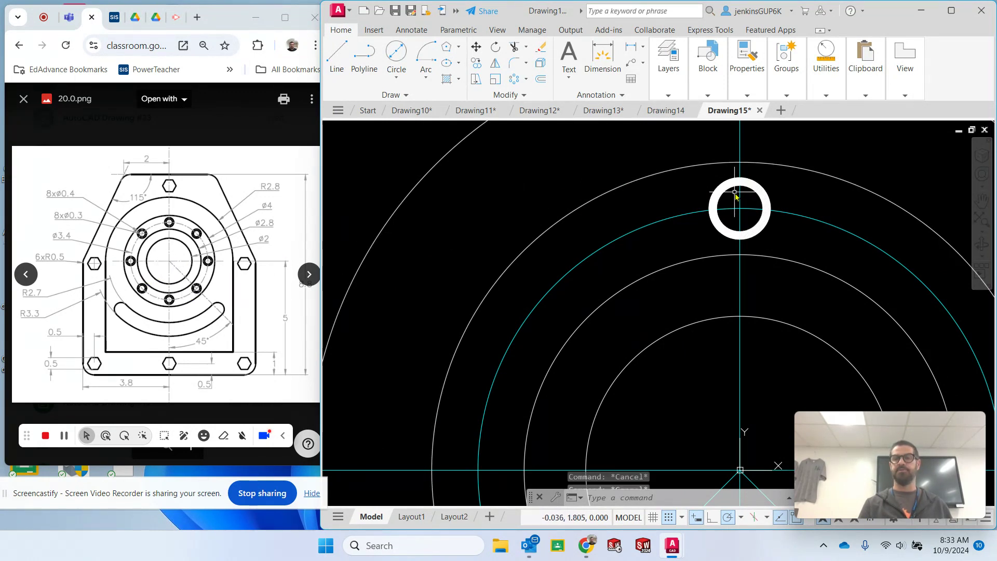
{"action": "left_click", "coordinate": [729, 189]}
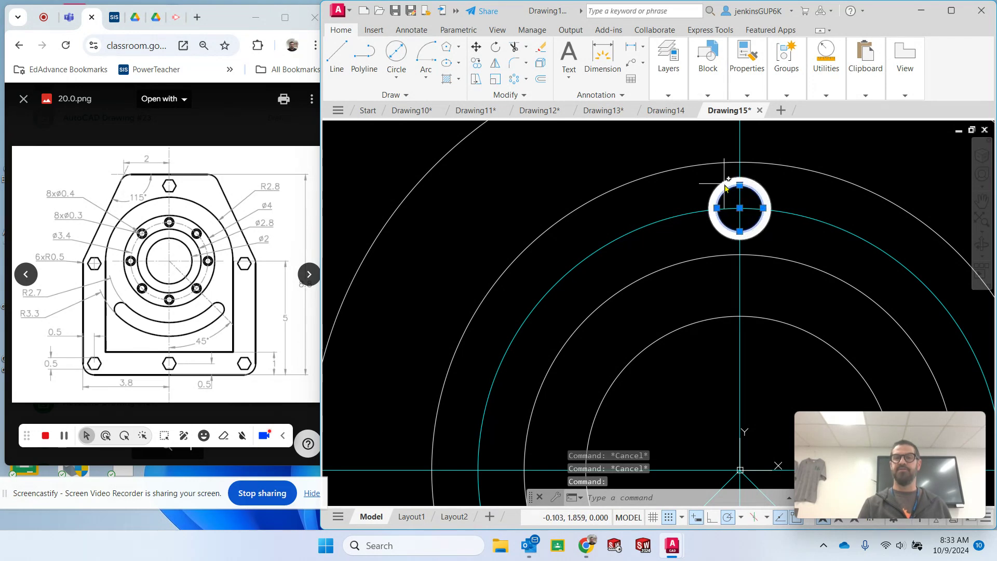
{"action": "left_click", "coordinate": [727, 189]}
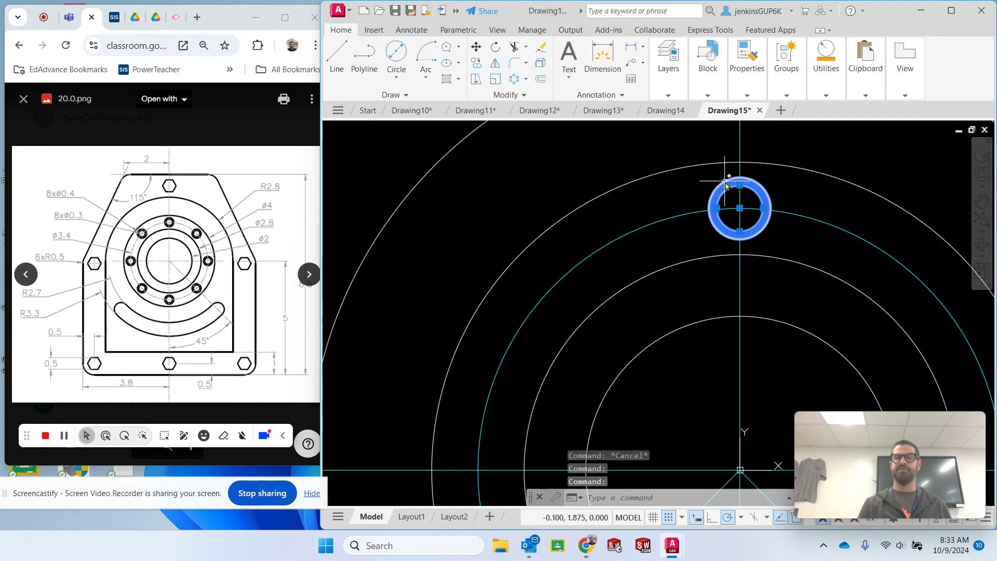
{"action": "left_click", "coordinate": [724, 181]}
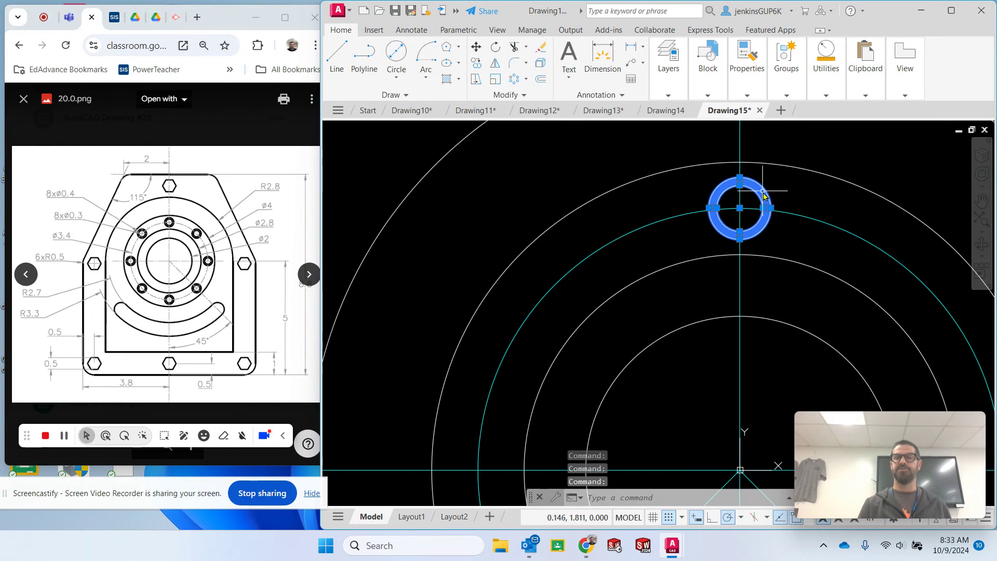
{"action": "scroll", "coordinate": [767, 199], "scroll_direction": "up", "scroll_amount": 6}
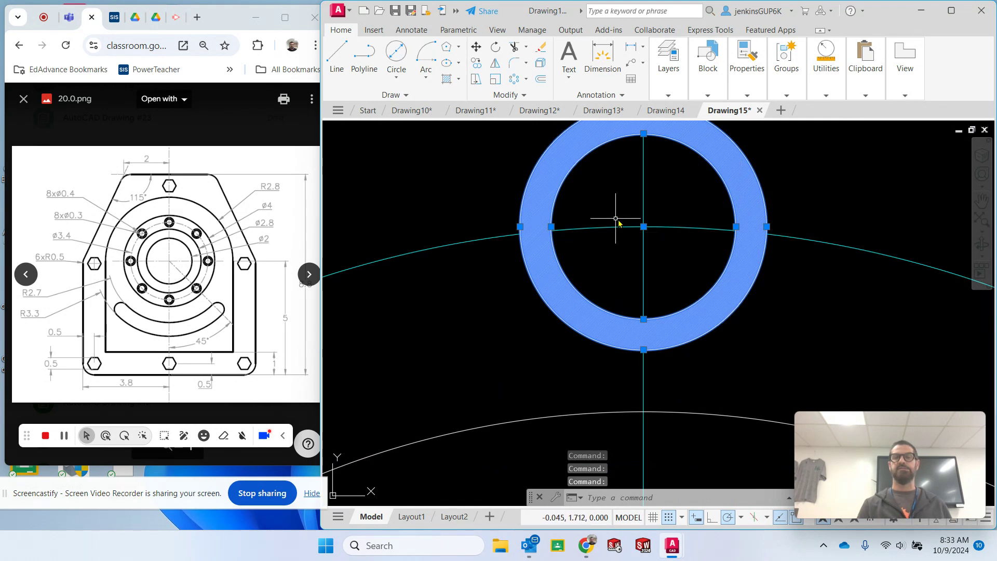
{"action": "key", "text": "Escape"}
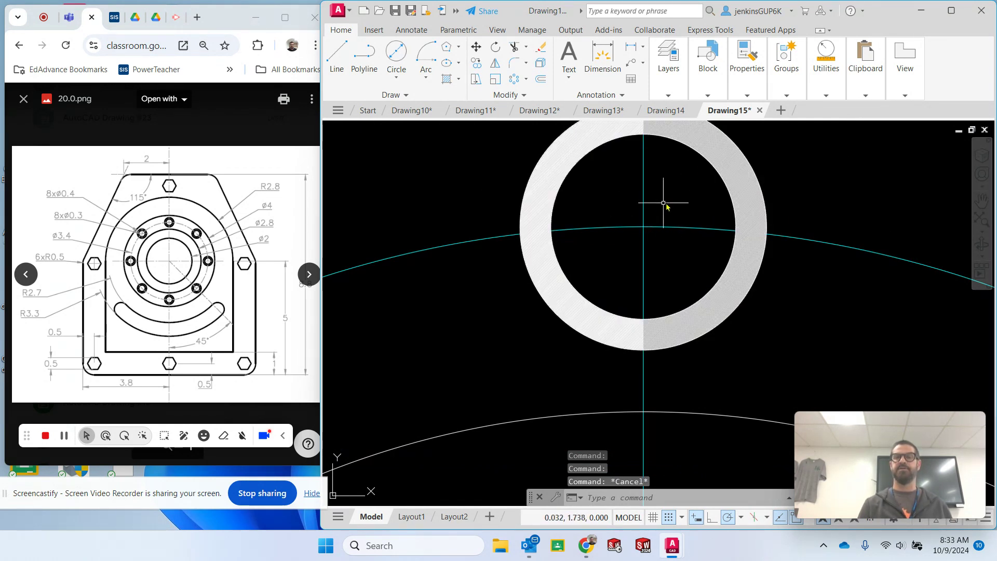
- Create a polar array of the ring's full hatch, outer circle and inner circle about the common centre of the large circles
{"action": "left_click", "coordinate": [737, 175]}
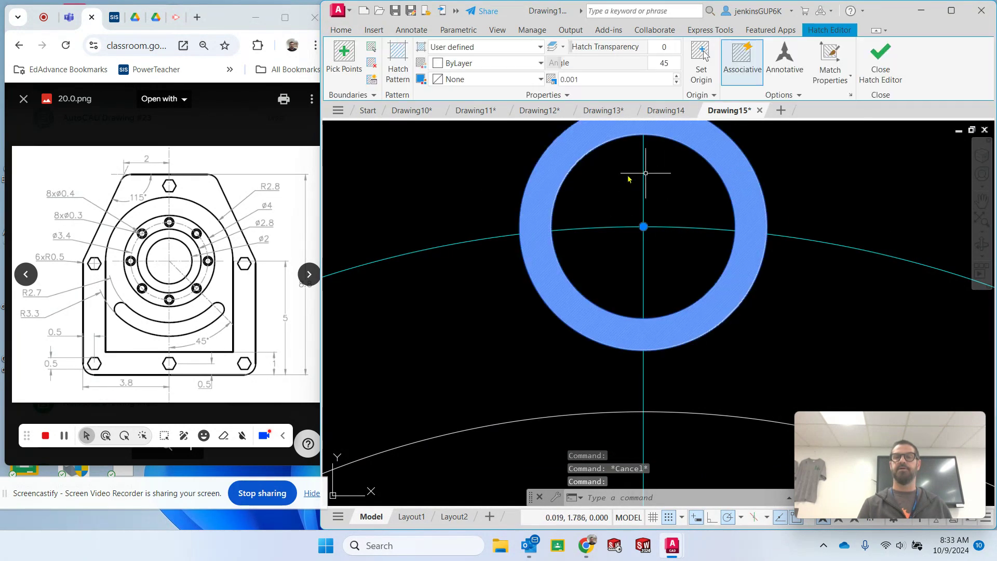
{"action": "left_click", "coordinate": [564, 173]}
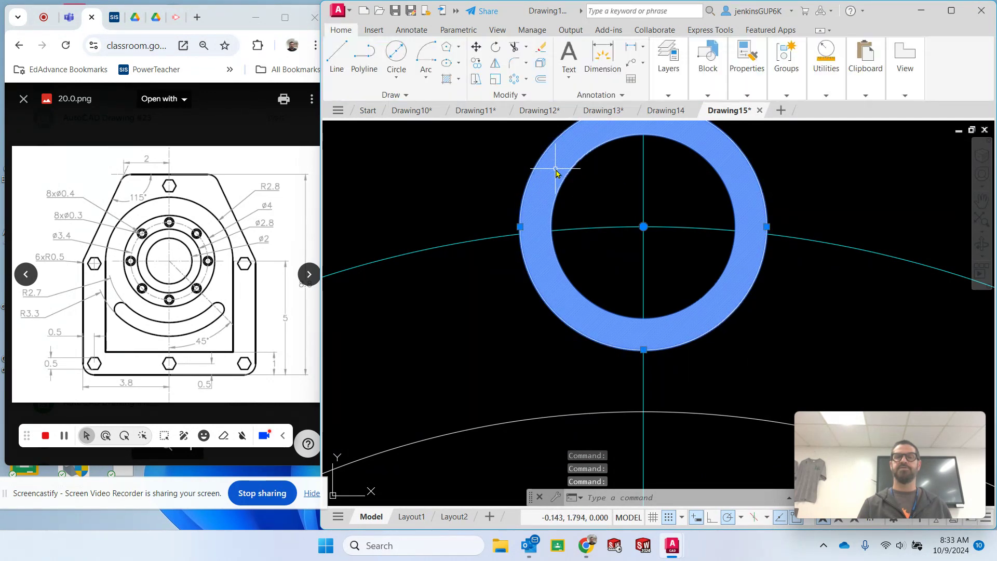
{"action": "left_click", "coordinate": [567, 175]}
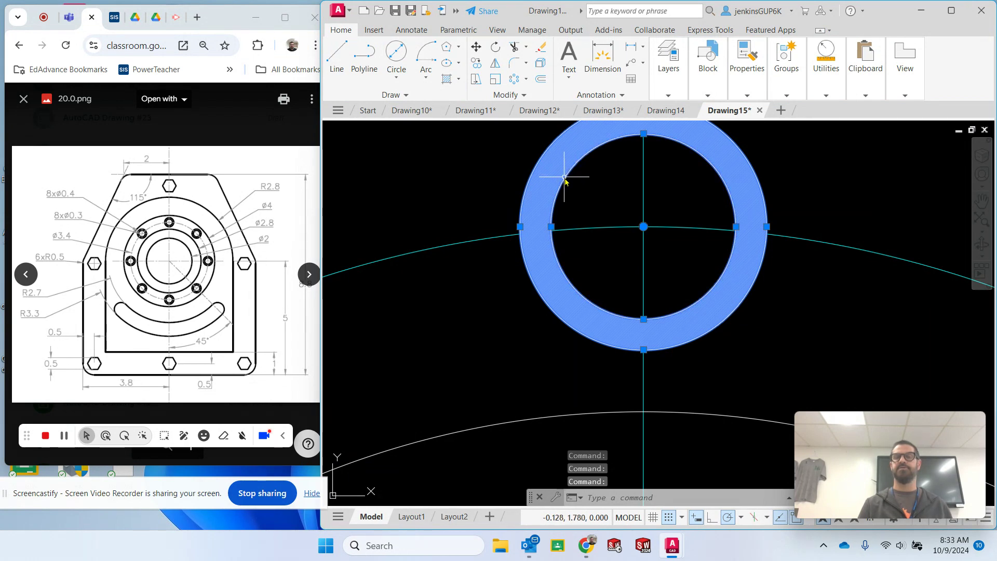
{"action": "left_click", "coordinate": [514, 79]}
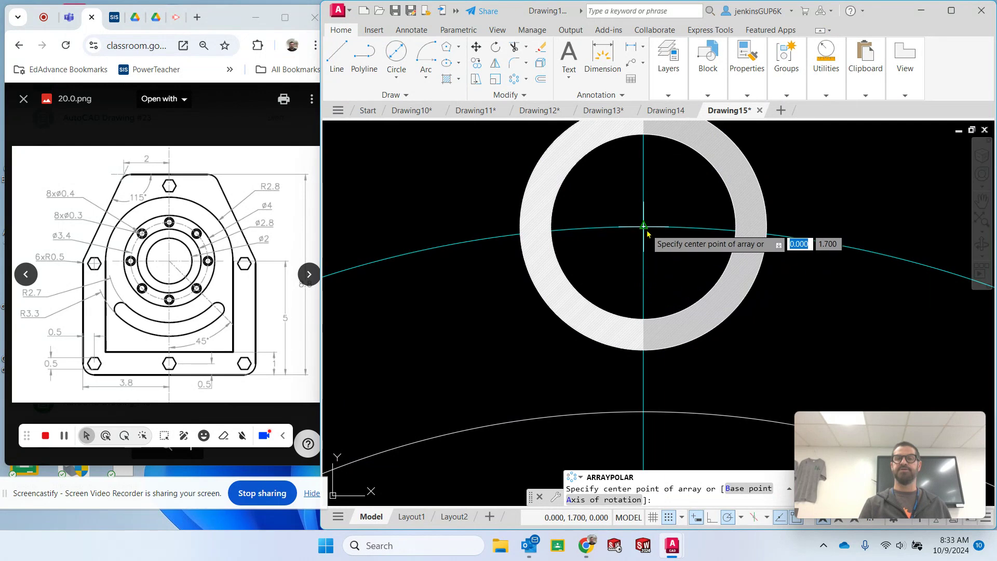
{"action": "scroll", "coordinate": [670, 291], "scroll_direction": "down", "scroll_amount": 10}
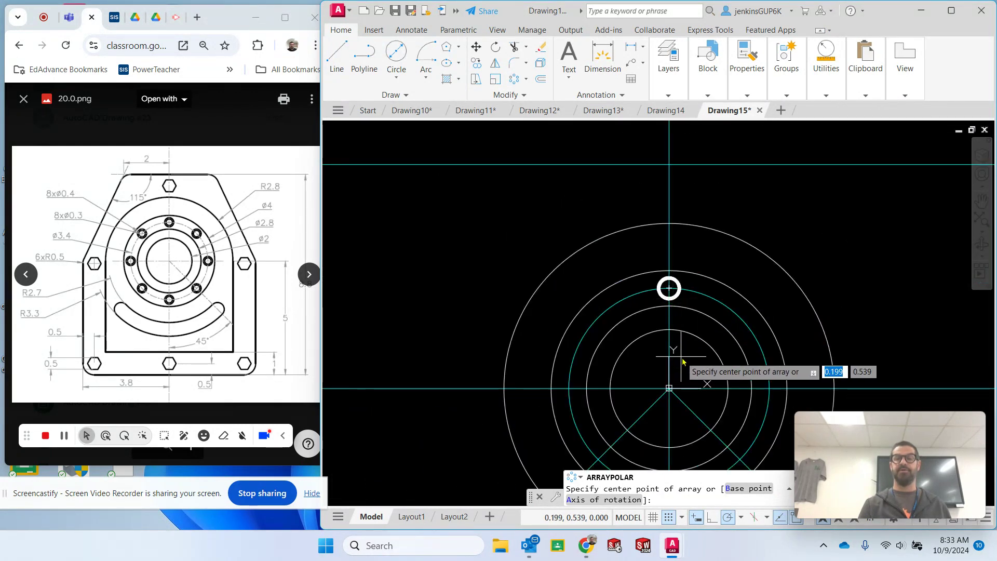
{"action": "mouse_move", "coordinate": [683, 362]}
{"action": "middle_mouse_down"}
{"action": "mouse_move", "coordinate": [637, 231]}
{"action": "mouse_move", "coordinate": [606, 197]}
{"action": "middle_mouse_up"}
{"action": "left_click", "coordinate": [594, 230]}
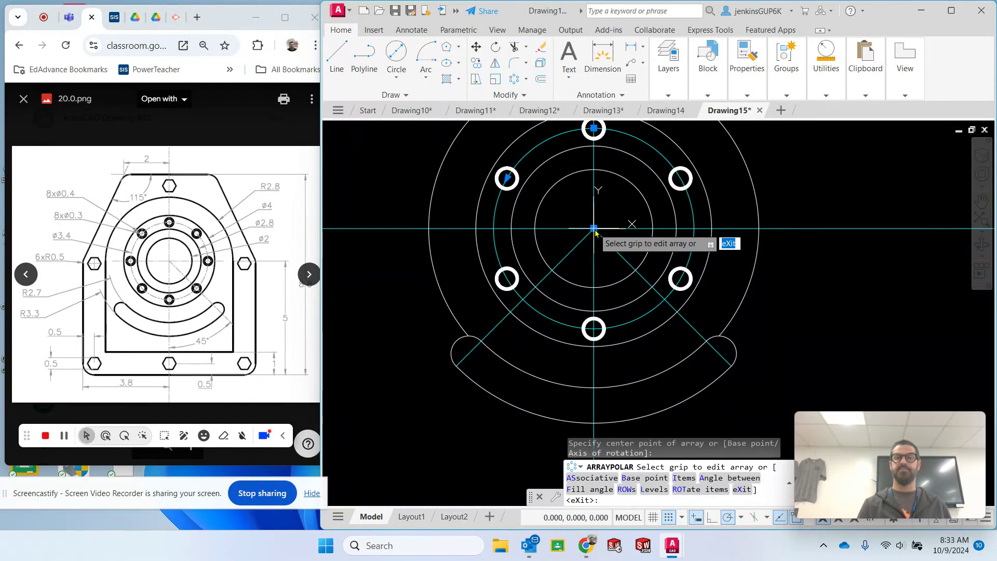
- Set the polar array of rings to 8 items and finish the array
{"action": "left_click", "coordinate": [457, 47]}
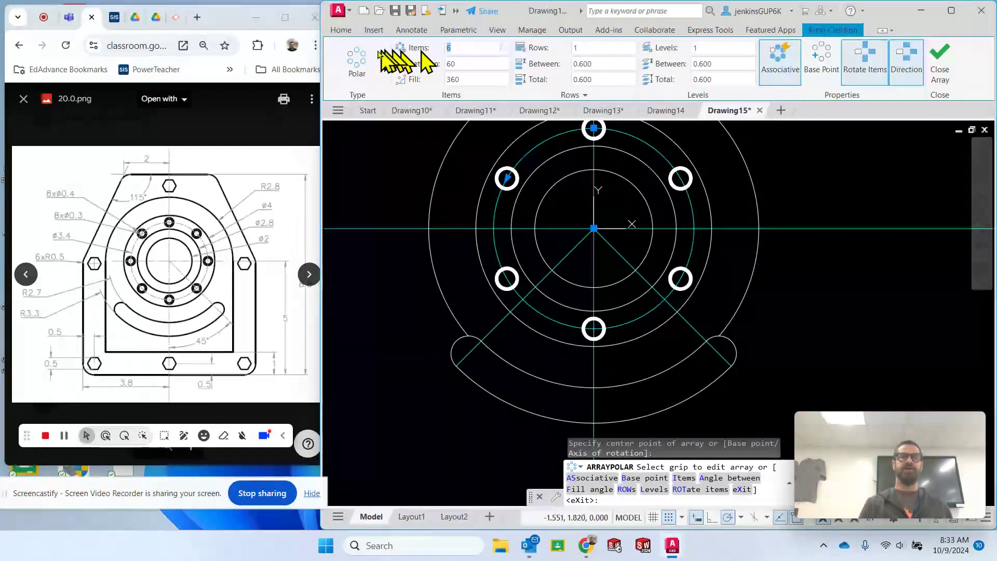
{"action": "key", "text": "Return"}
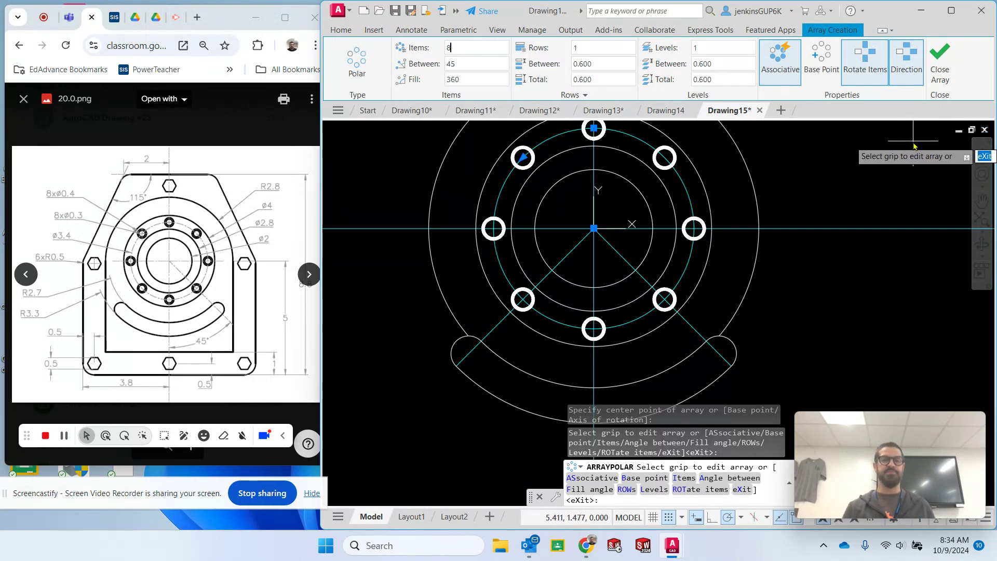
{"action": "left_click", "coordinate": [940, 63]}
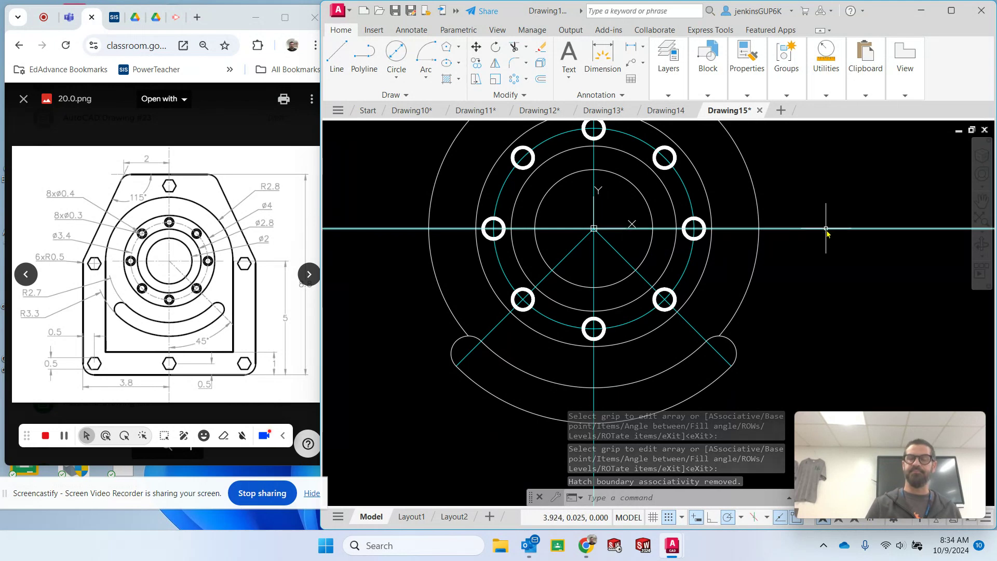
- Draw connected lines from the vertical centreline's intersection with the lower construction line, 3.8 to the left and 5 straight up
{"action": "scroll", "coordinate": [819, 243], "scroll_direction": "down", "scroll_amount": 2}
{"action": "mouse_move", "coordinate": [841, 278]}
{"action": "middle_mouse_down"}
{"action": "mouse_move", "coordinate": [667, 285]}
{"action": "mouse_move", "coordinate": [696, 310]}
{"action": "middle_mouse_up"}
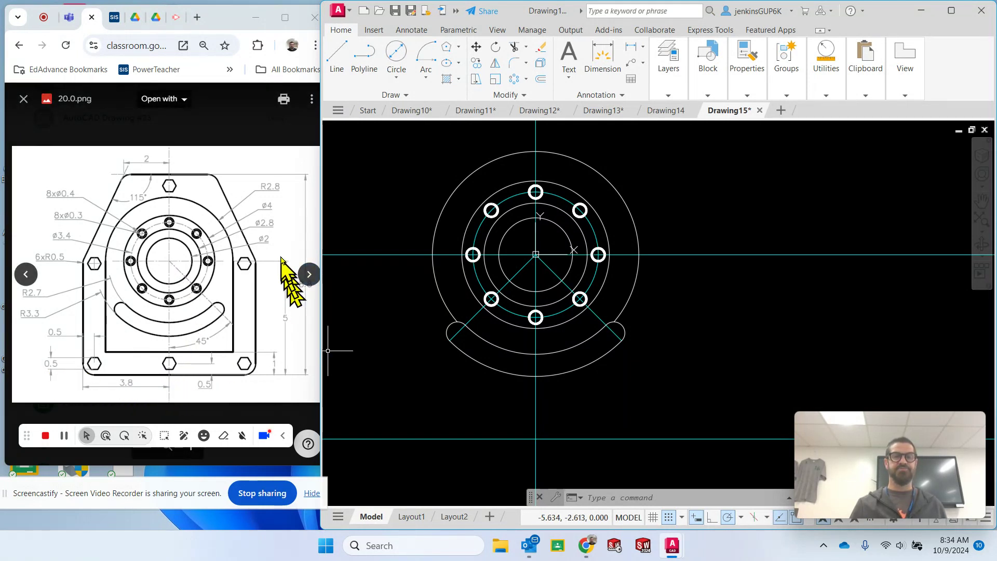
{"action": "left_click", "coordinate": [336, 61]}
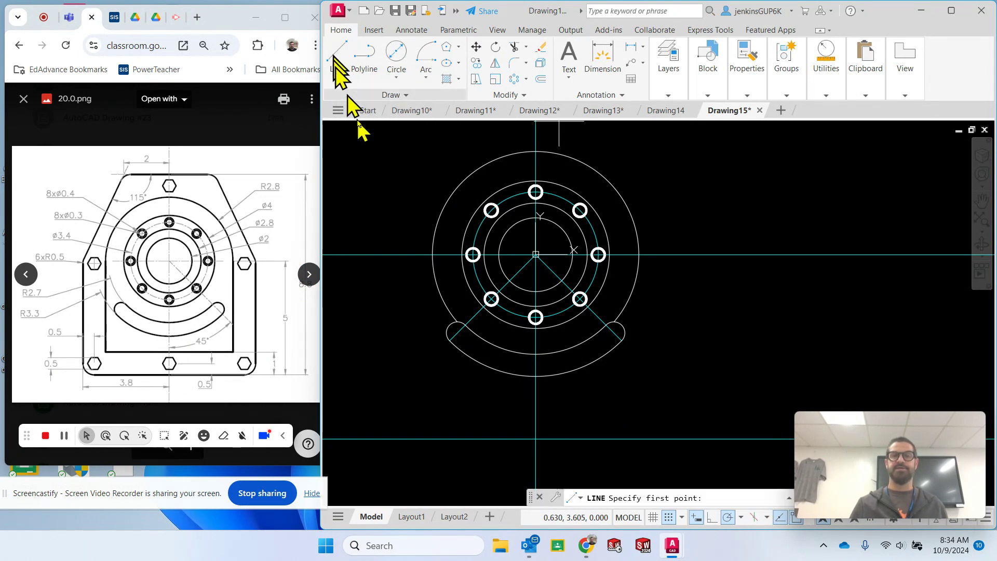
{"action": "left_click", "coordinate": [538, 441]}
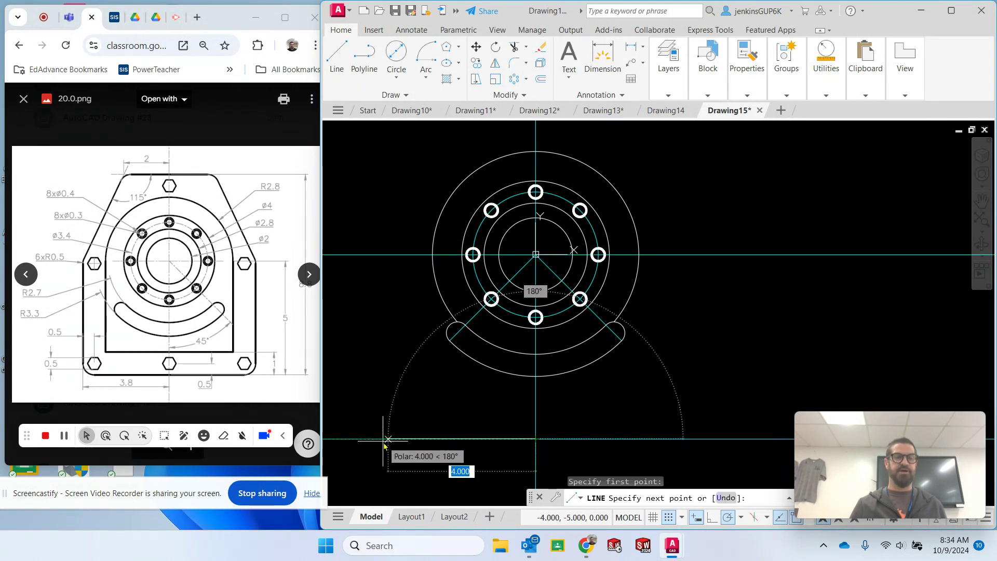
{"action": "key", "text": "Return"}
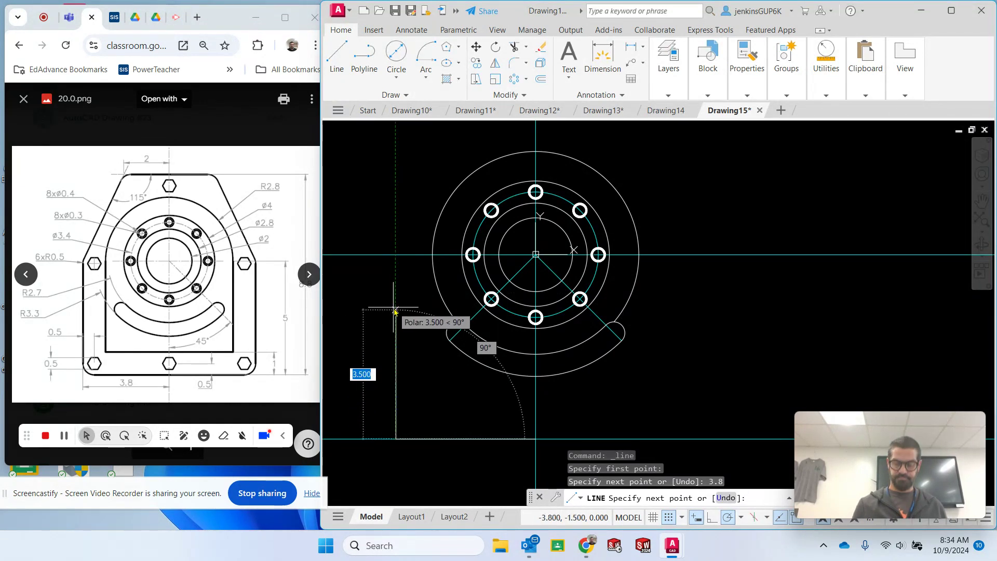
{"action": "type", "text": "5"}
{"action": "key", "text": "Return"}
{"action": "key", "text": "Escape"}
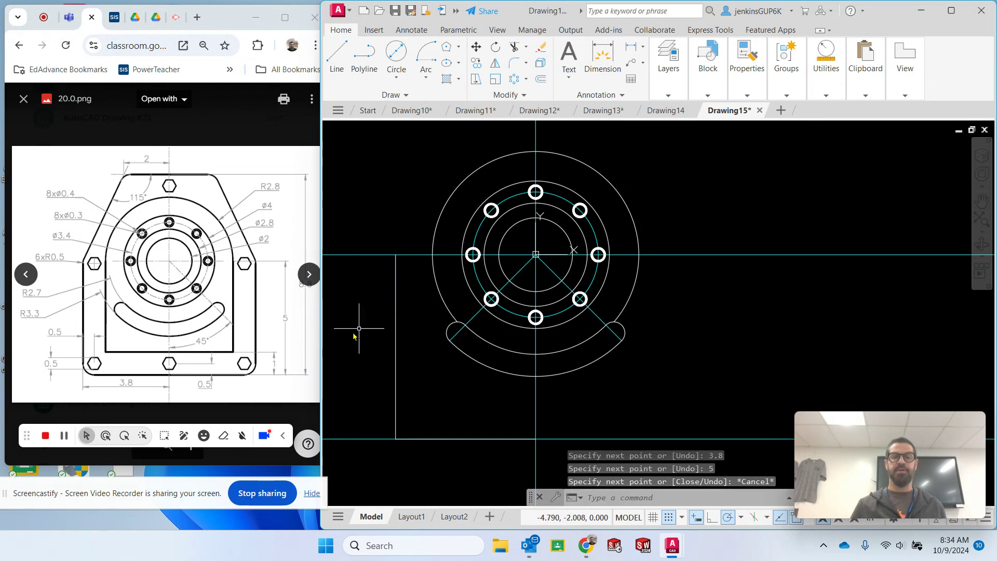
- Mirror the plate's left side and bottom lines about the vertical centreline, keeping the source objects
{"action": "left_click", "coordinate": [396, 326]}
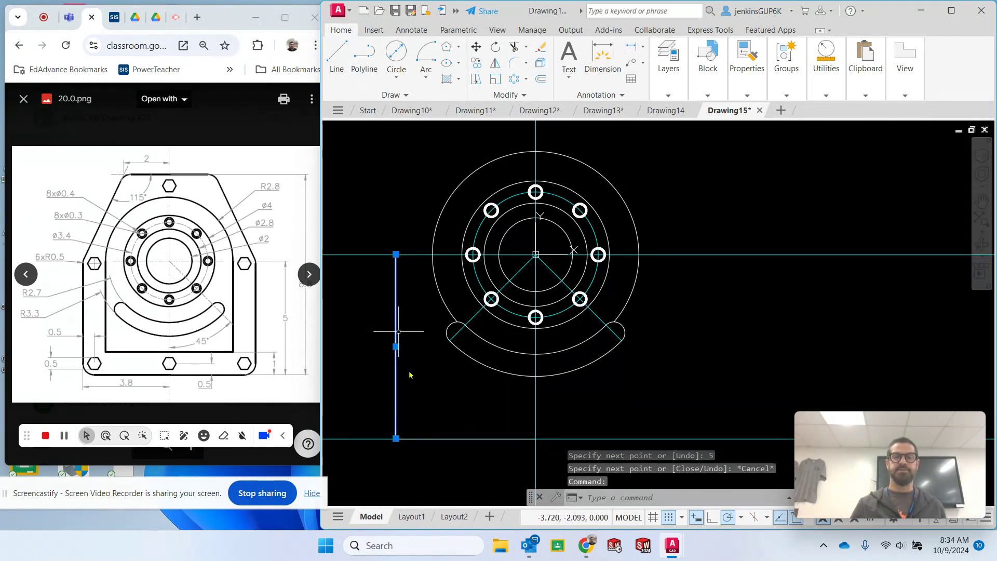
{"action": "left_click", "coordinate": [460, 439]}
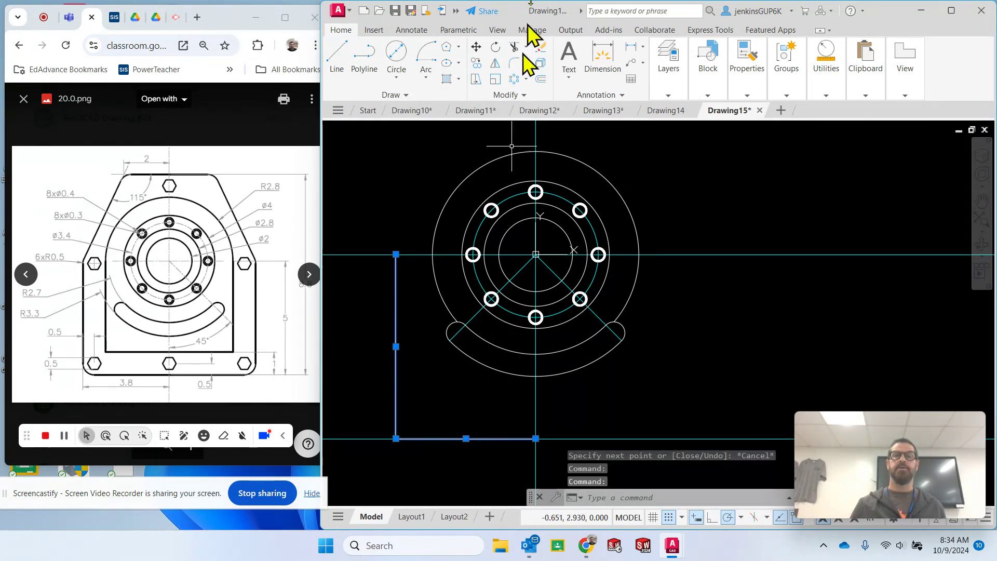
{"action": "left_click", "coordinate": [494, 63]}
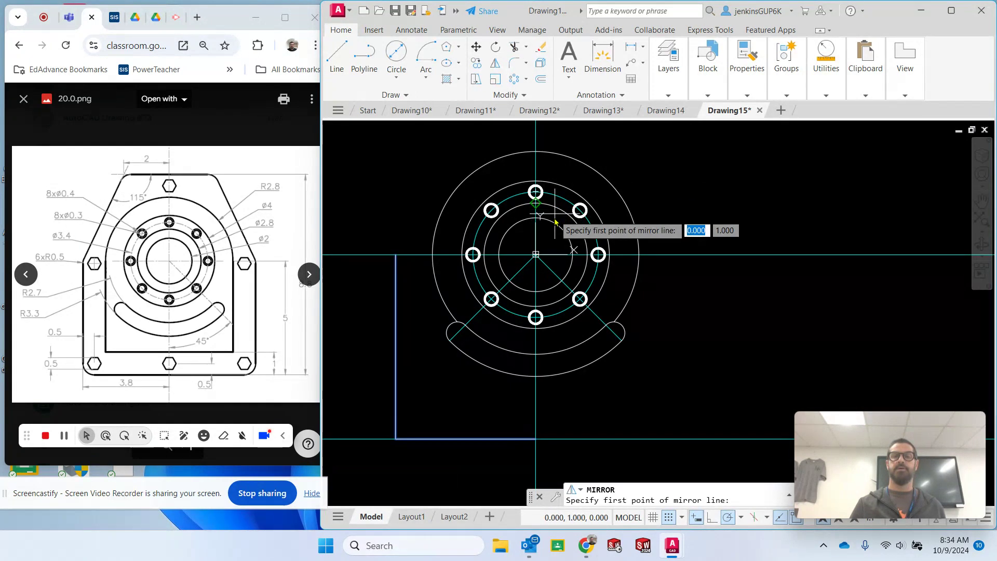
{"action": "left_click", "coordinate": [535, 255]}
{"action": "left_click", "coordinate": [536, 321]}
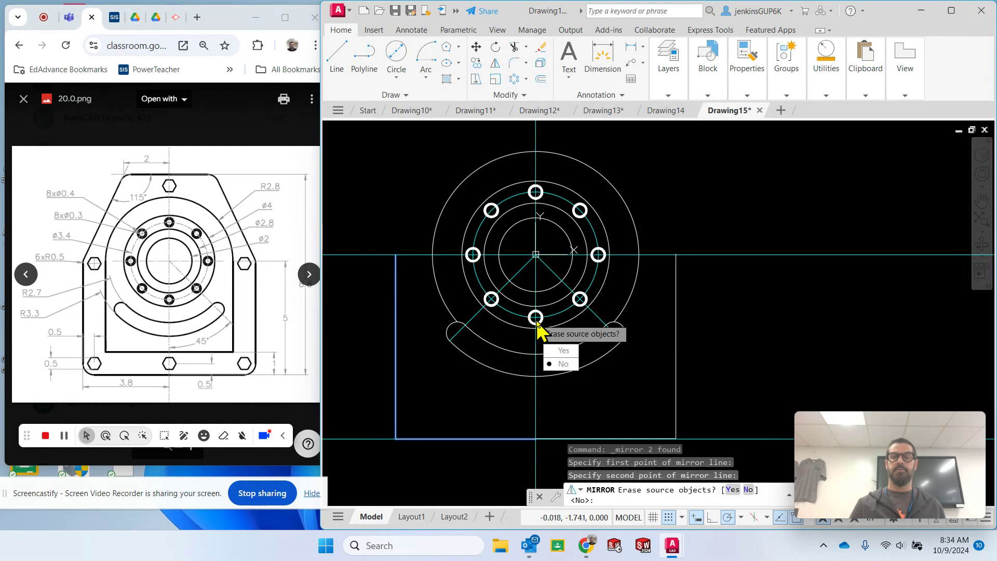
{"action": "left_click", "coordinate": [560, 363]}
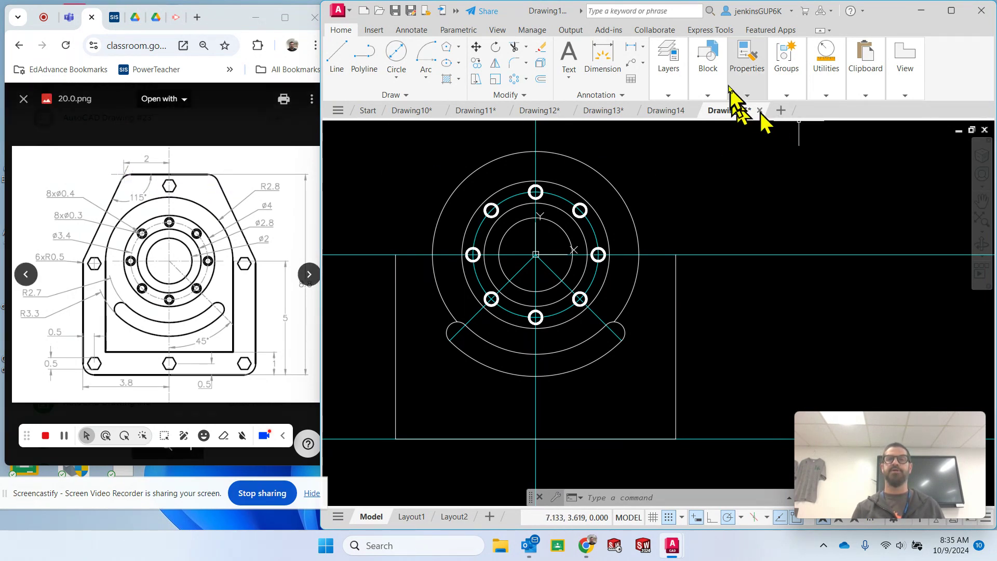
- Make Construction the current layer
{"action": "left_click", "coordinate": [676, 92]}
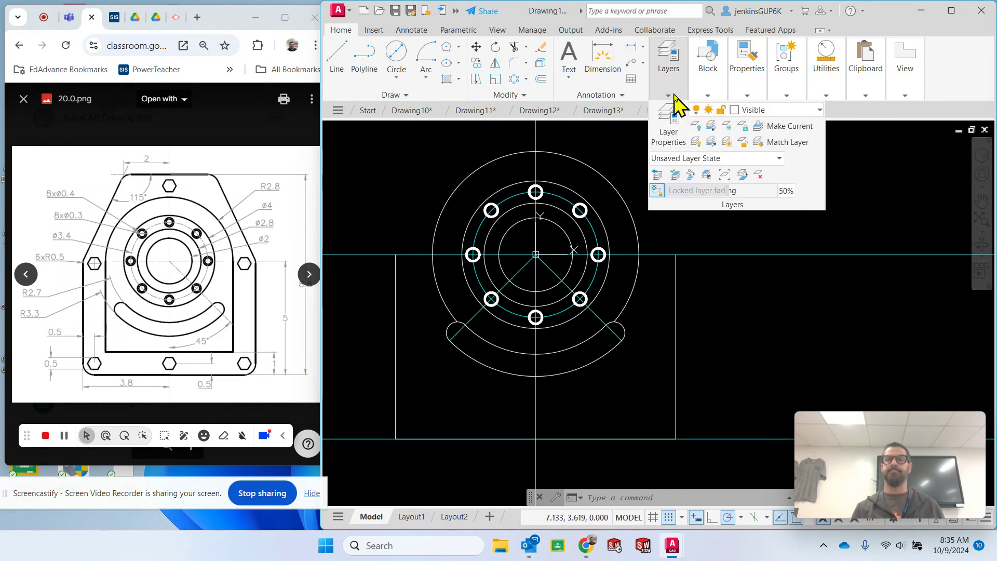
{"action": "left_click", "coordinate": [756, 110]}
{"action": "left_click", "coordinate": [761, 155]}
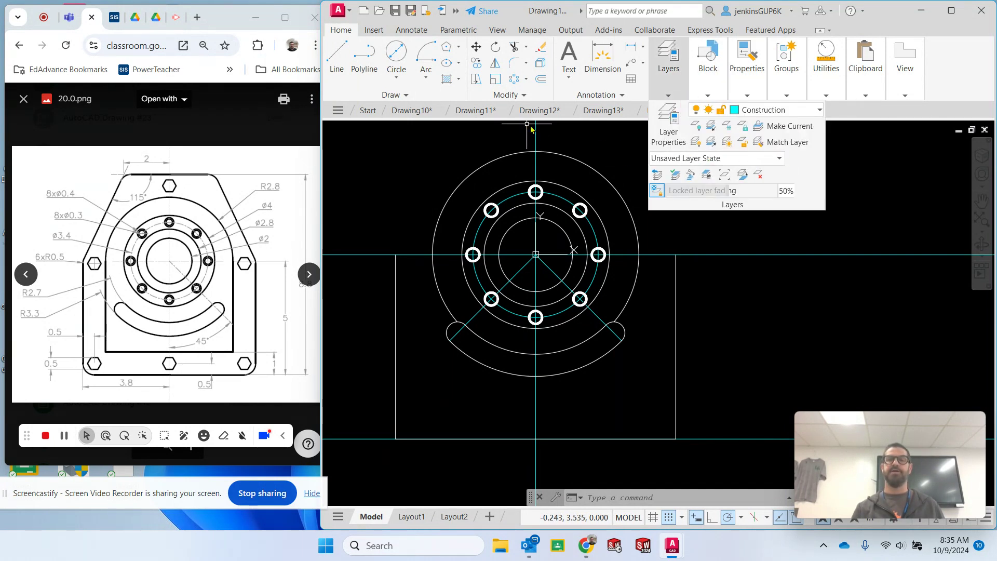
{"action": "key", "text": "Escape"}
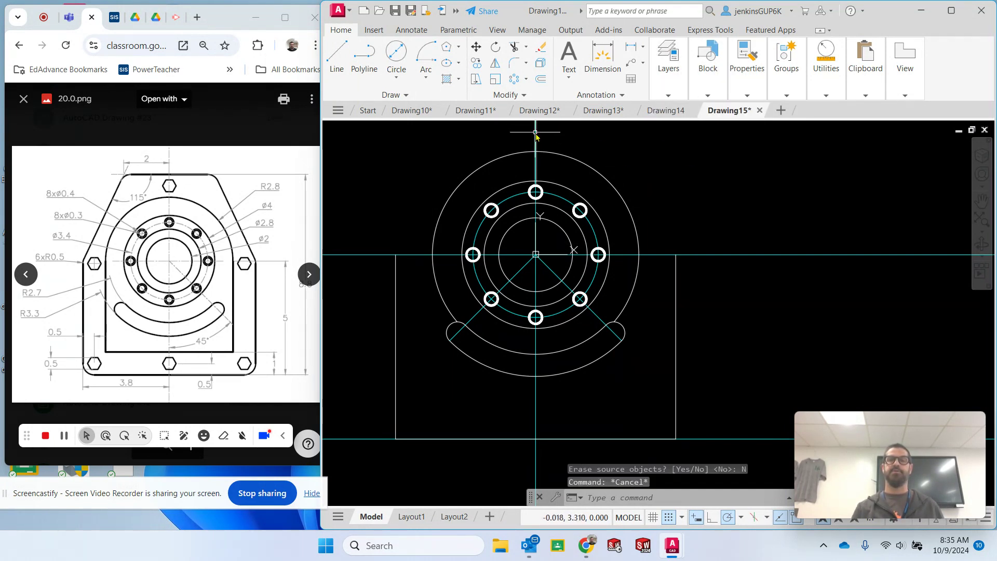
- Offset the vertical centreline by 2 to both the left and the right
{"action": "left_click", "coordinate": [541, 79]}
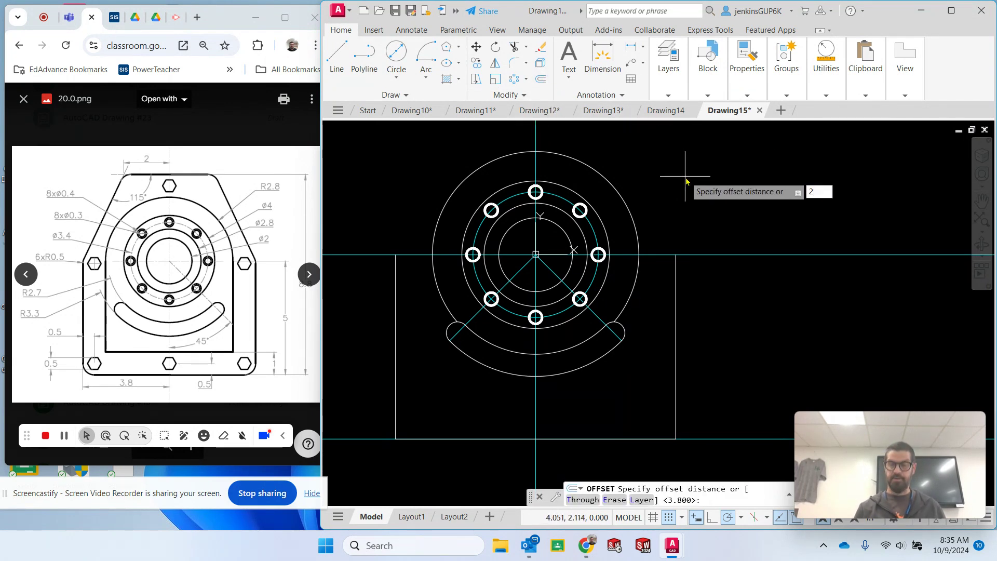
{"action": "key", "text": "Return"}
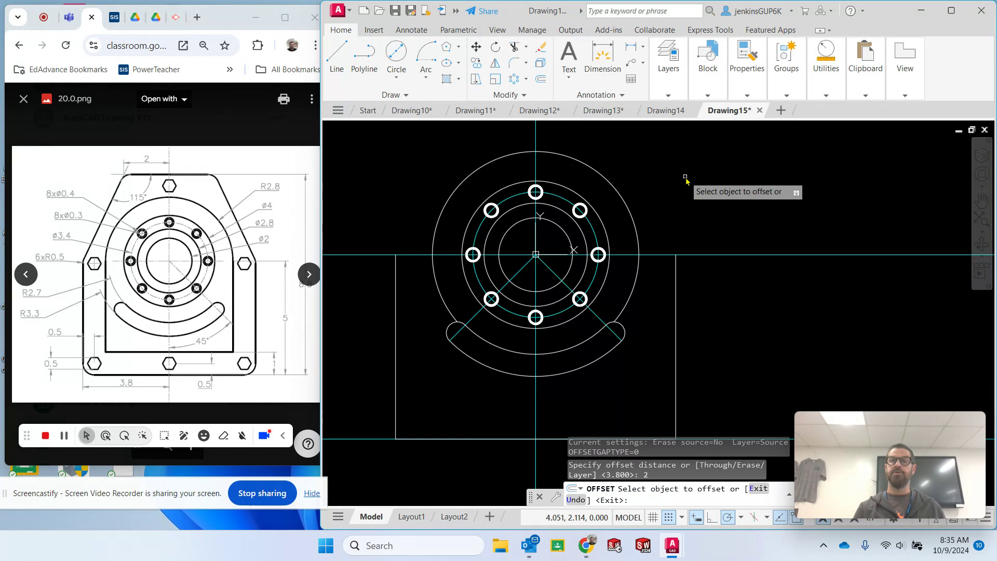
{"action": "left_click", "coordinate": [535, 133]}
{"action": "left_click", "coordinate": [534, 133]}
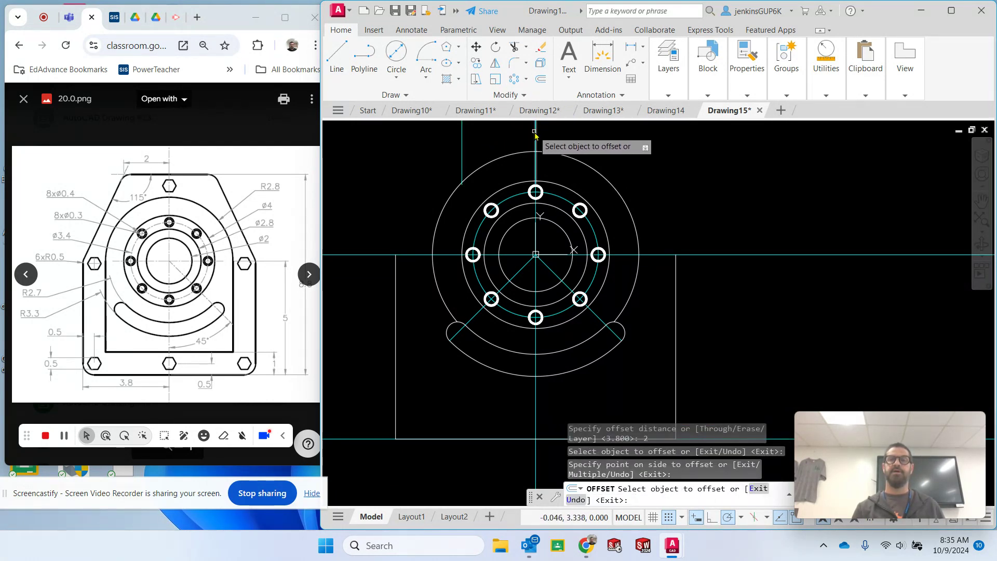
{"action": "left_click", "coordinate": [536, 133]}
{"action": "left_click", "coordinate": [597, 146]}
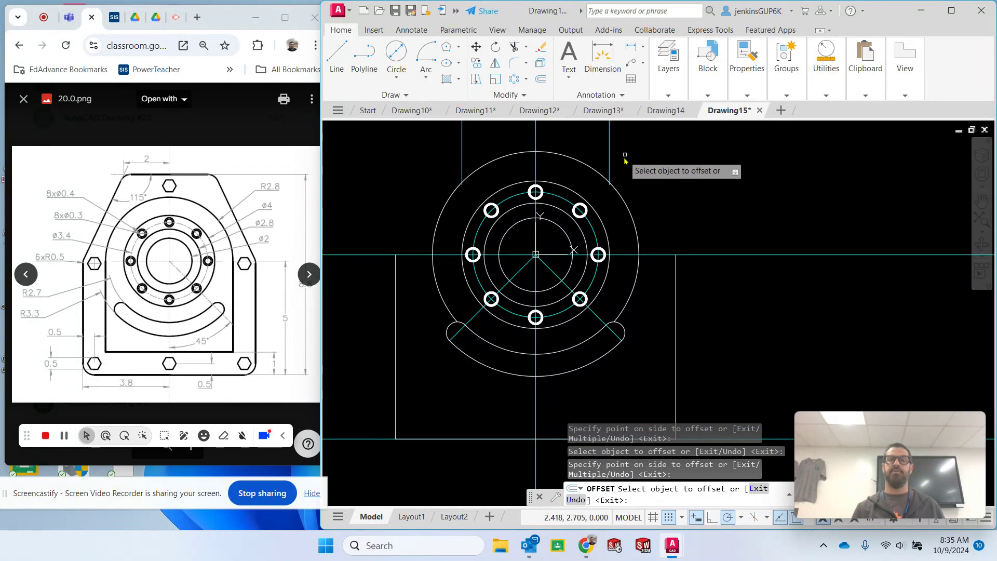
{"action": "key", "text": "Escape"}
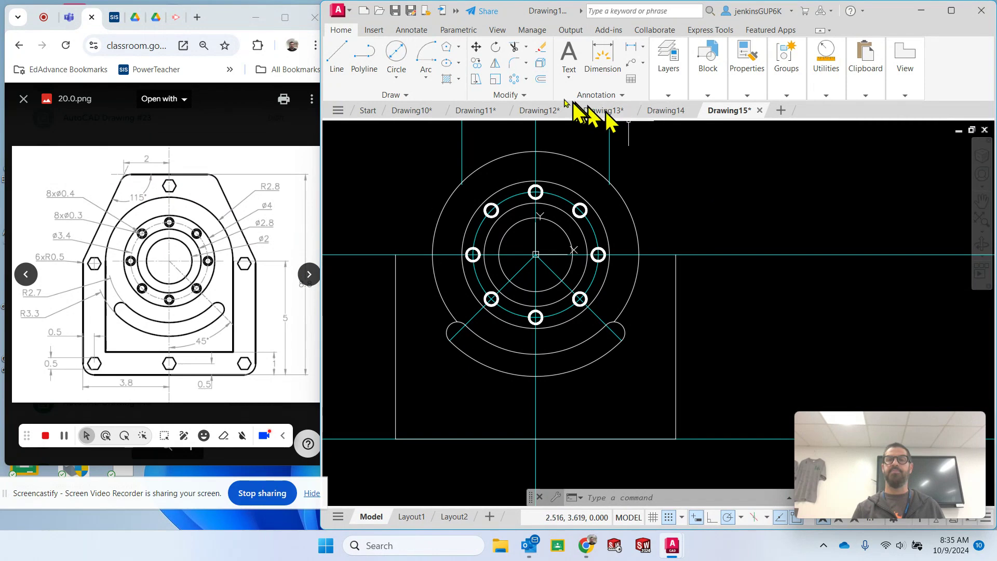
- Offset the horizontal centreline 3.8 upward to locate the plate's upper edge
{"action": "left_click", "coordinate": [540, 79]}
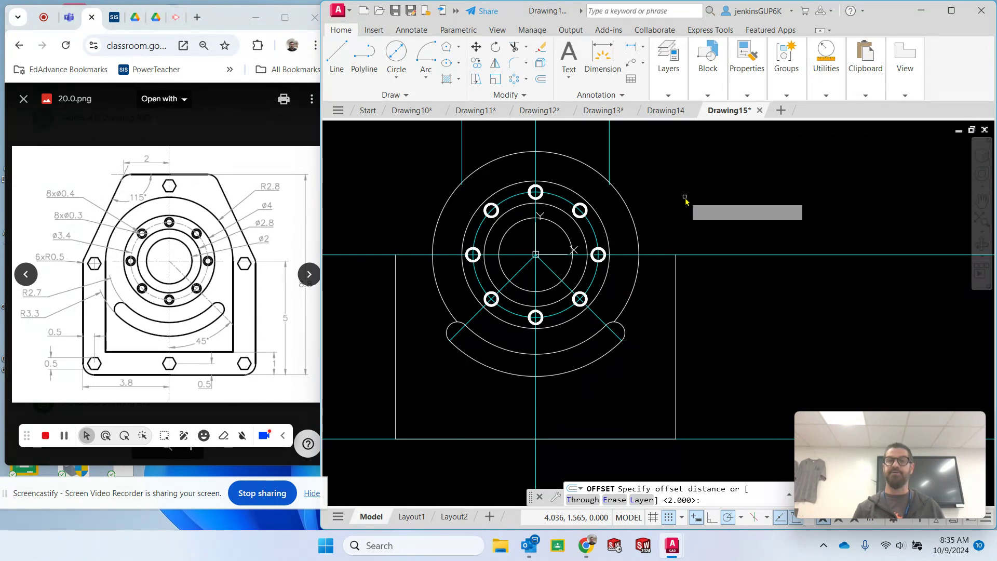
{"action": "type", "text": "3.8"}
{"action": "key", "text": "Return"}
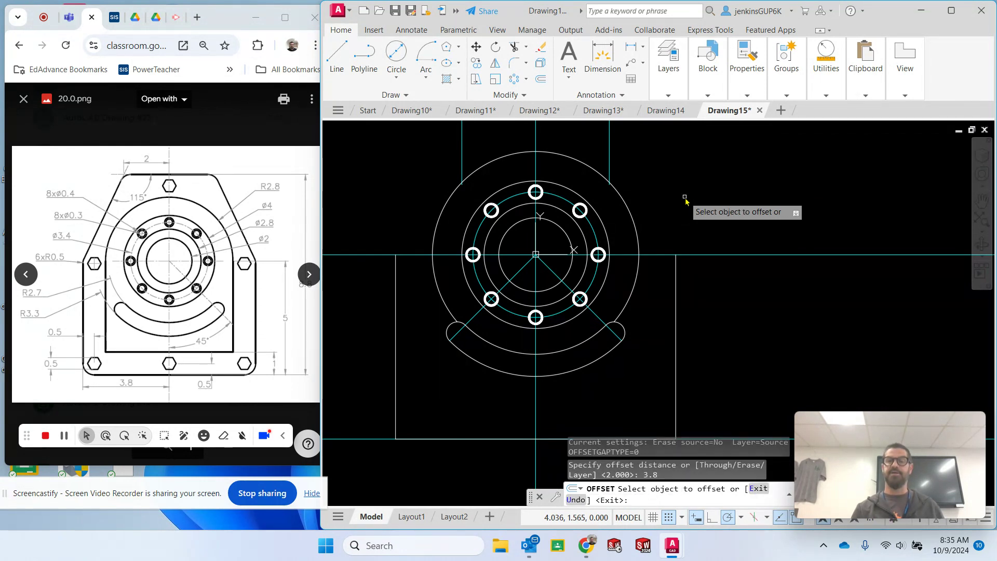
{"action": "left_click", "coordinate": [656, 254]}
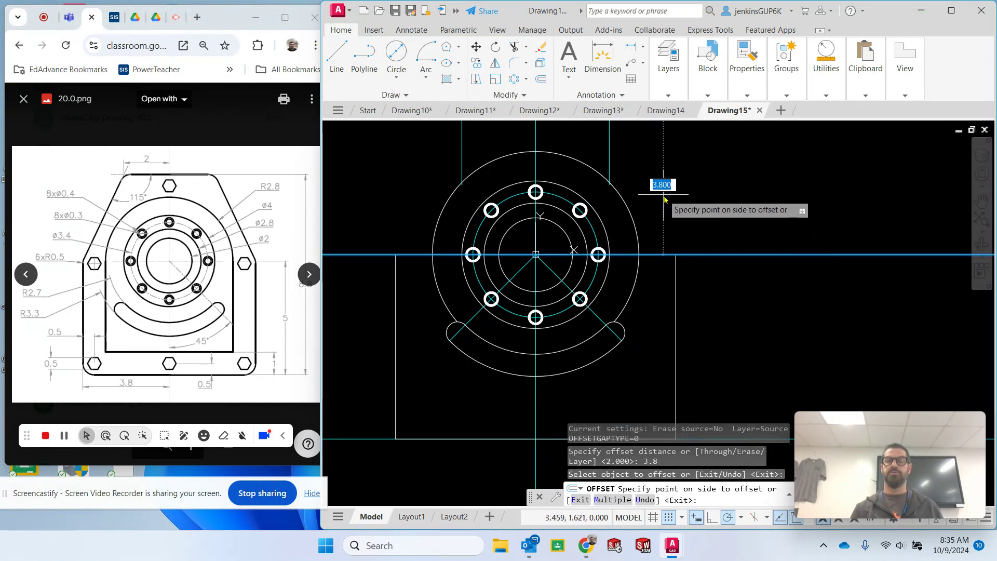
{"action": "key", "text": "Escape"}
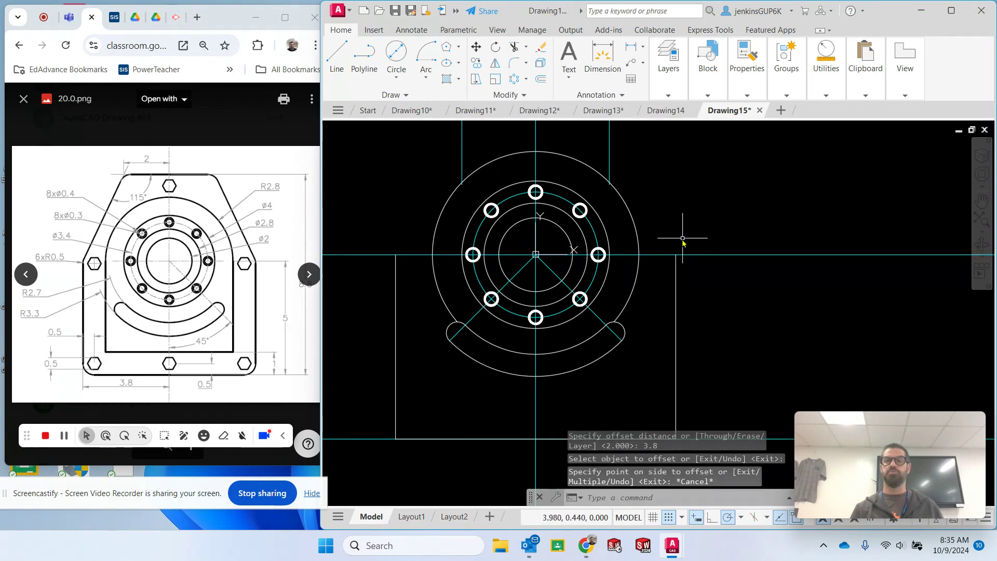
{"action": "left_click", "coordinate": [753, 254]}
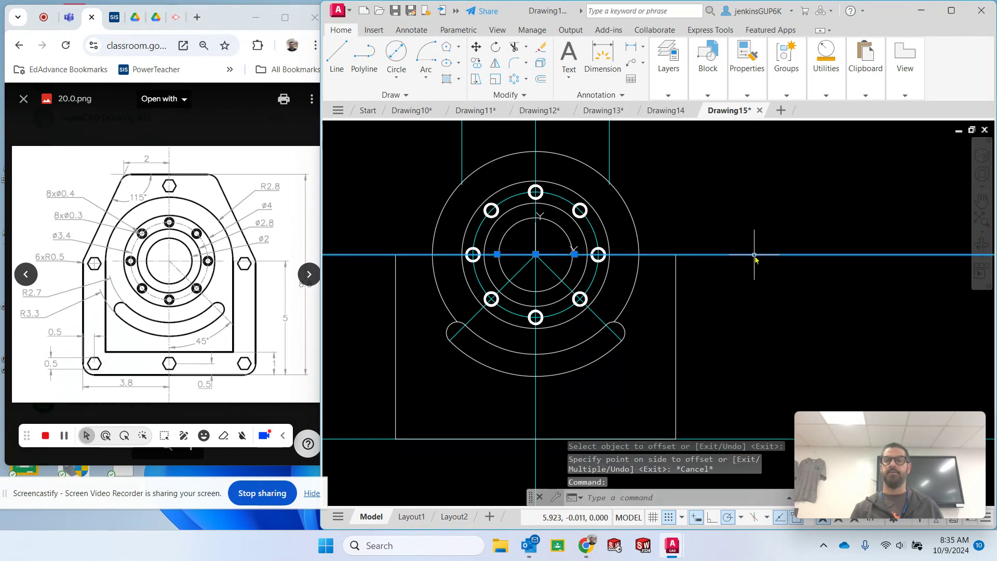
{"action": "left_click", "coordinate": [547, 83]}
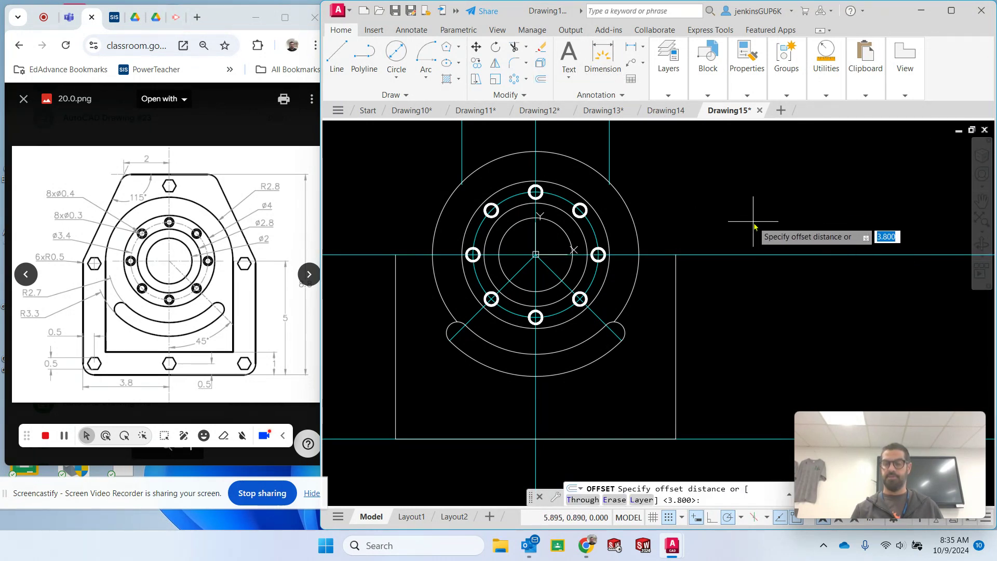
{"action": "key", "text": "Return"}
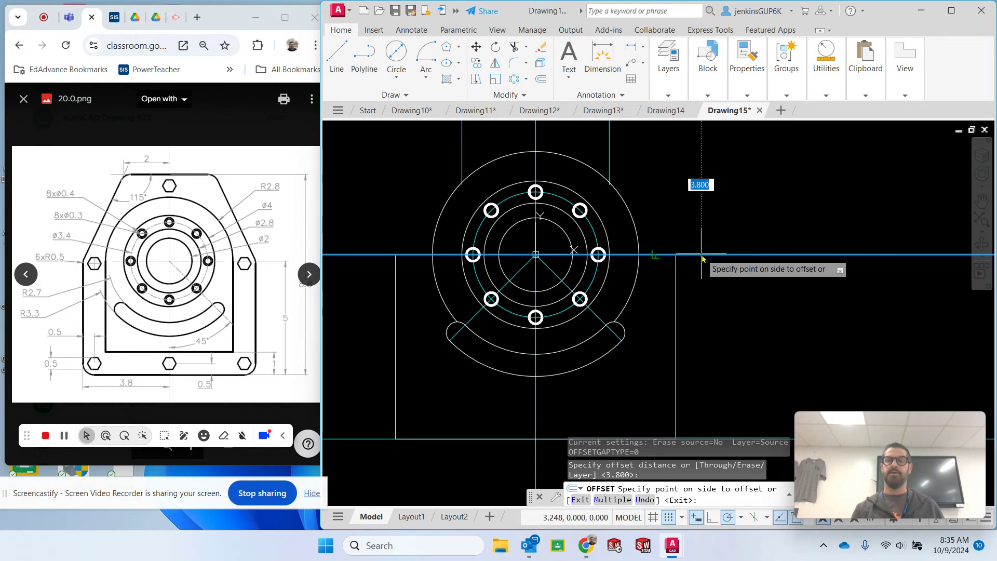
{"action": "left_click", "coordinate": [701, 235]}
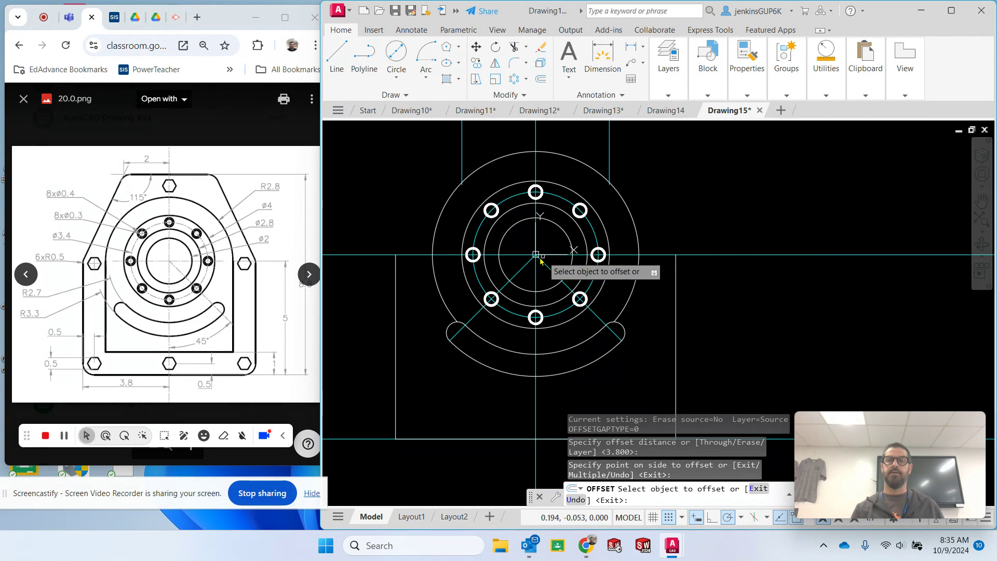
{"action": "left_click", "coordinate": [513, 255]}
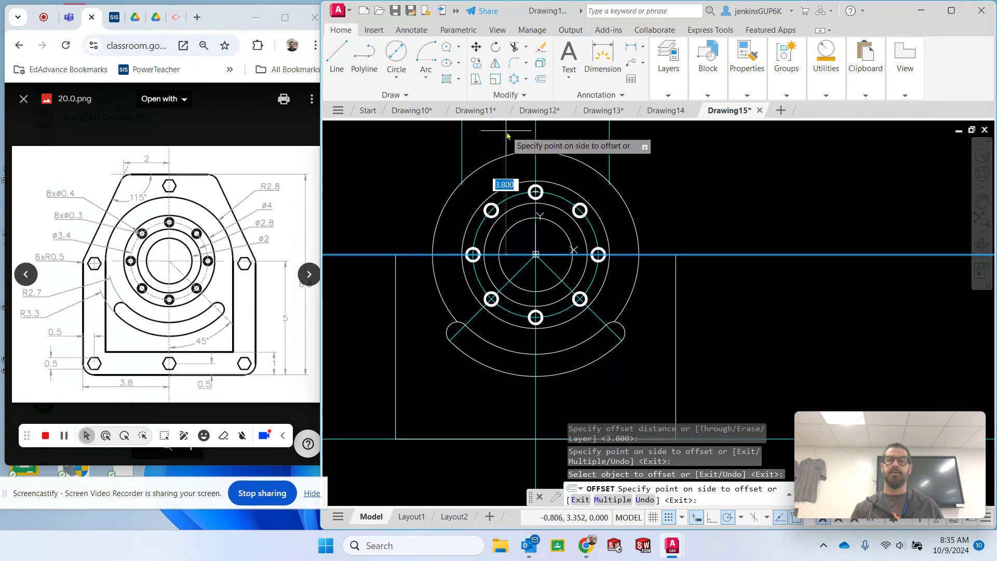
{"action": "left_click", "coordinate": [508, 150]}
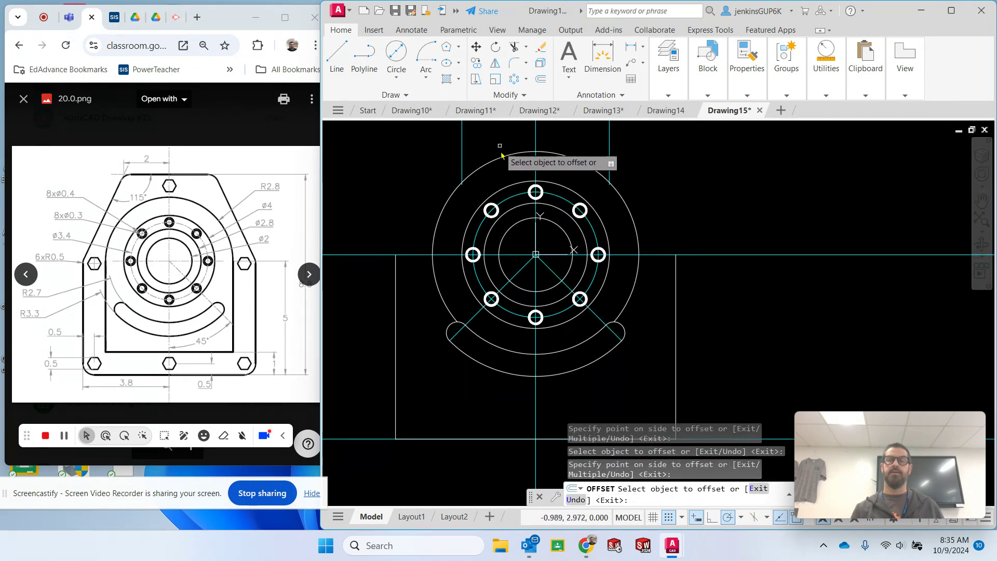
{"action": "left_click", "coordinate": [507, 153]}
{"action": "left_click", "coordinate": [508, 156]}
{"action": "scroll", "coordinate": [508, 162], "scroll_direction": "down", "scroll_amount": 2}
{"action": "mouse_move", "coordinate": [660, 160]}
{"action": "middle_mouse_down"}
{"action": "mouse_move", "coordinate": [674, 202]}
{"action": "mouse_move", "coordinate": [670, 179]}
{"action": "middle_mouse_up"}
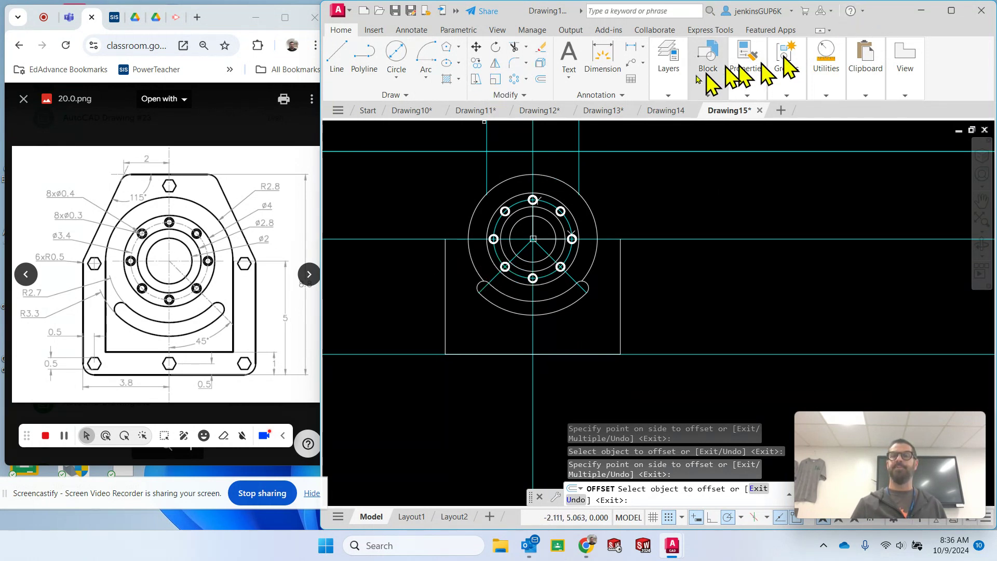
- Make Visible the current layer
{"action": "left_click", "coordinate": [700, 96]}
{"action": "left_click", "coordinate": [671, 96]}
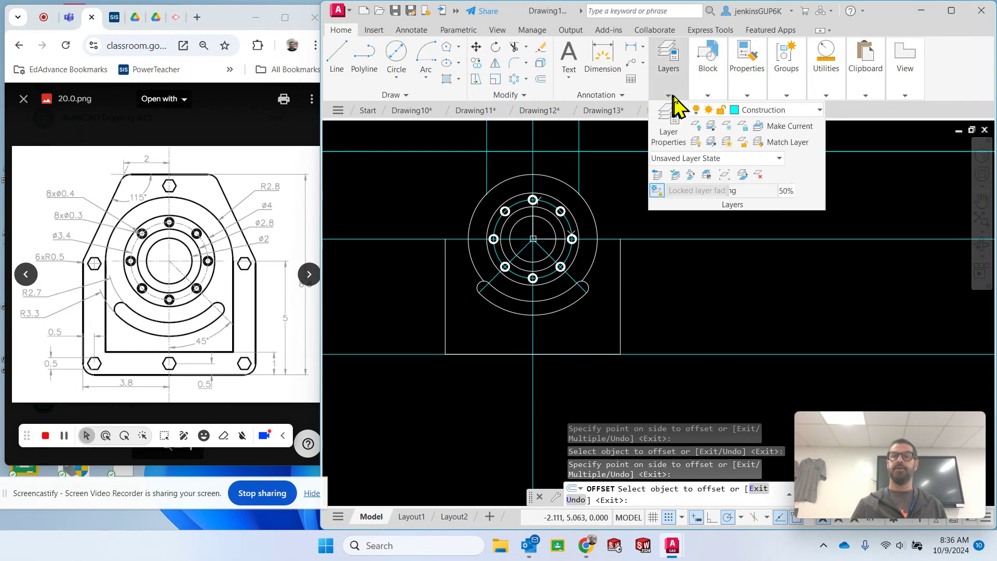
{"action": "left_click", "coordinate": [766, 110]}
{"action": "left_click", "coordinate": [763, 238]}
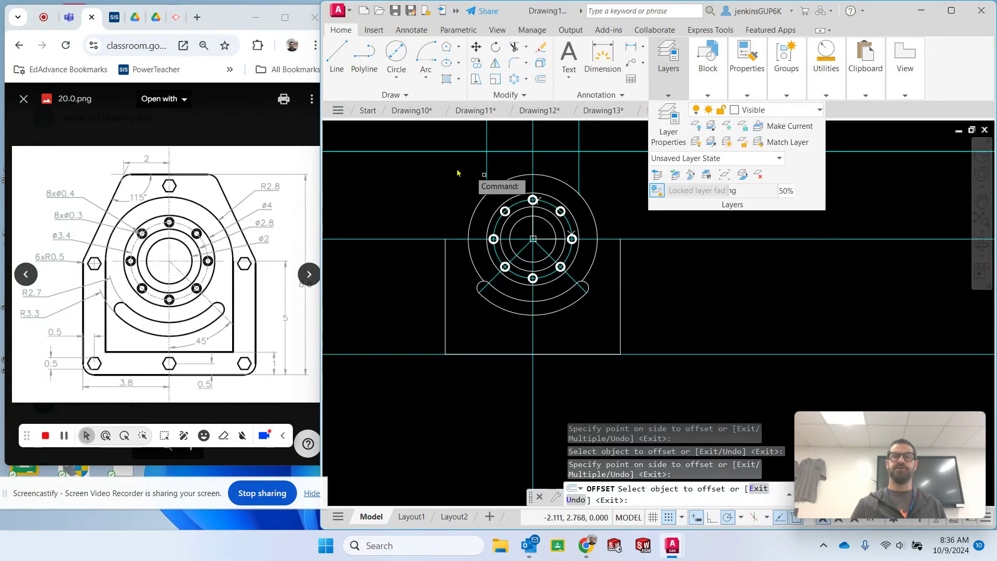
- Draw connected lines from the plate's left side over the two upper construction intersections to the upper end of its right side
{"action": "left_click", "coordinate": [337, 56]}
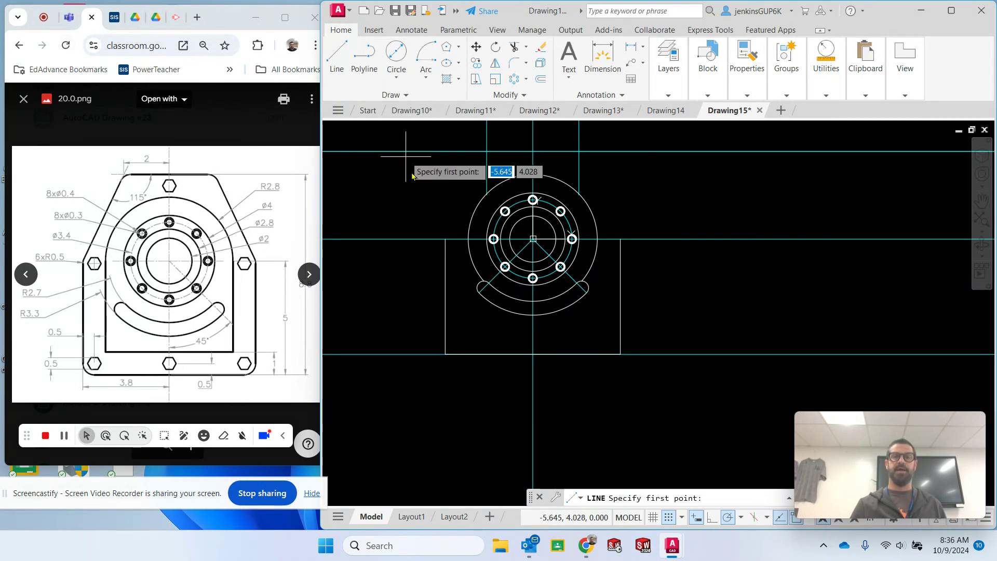
{"action": "left_click", "coordinate": [445, 238]}
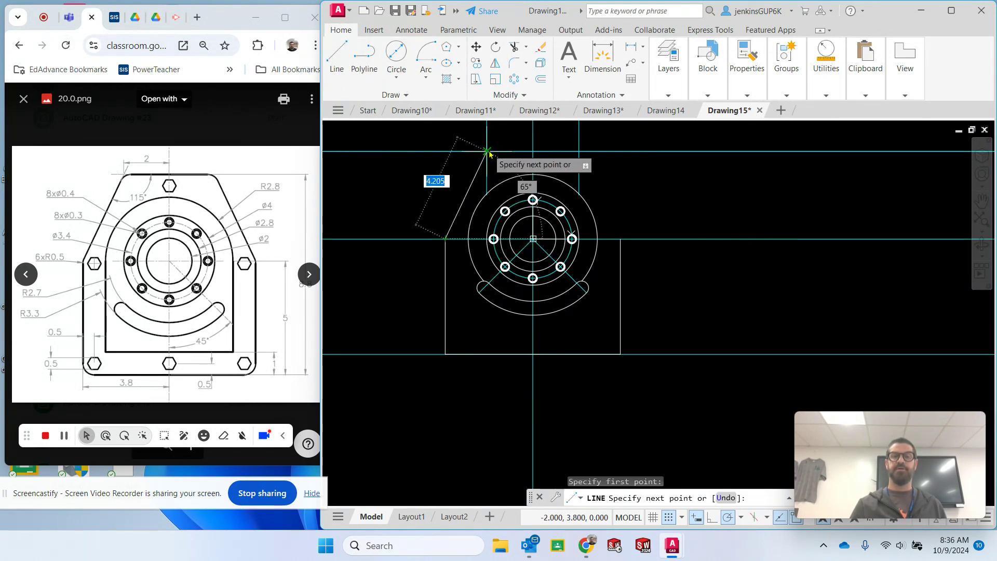
{"action": "left_click", "coordinate": [577, 152]}
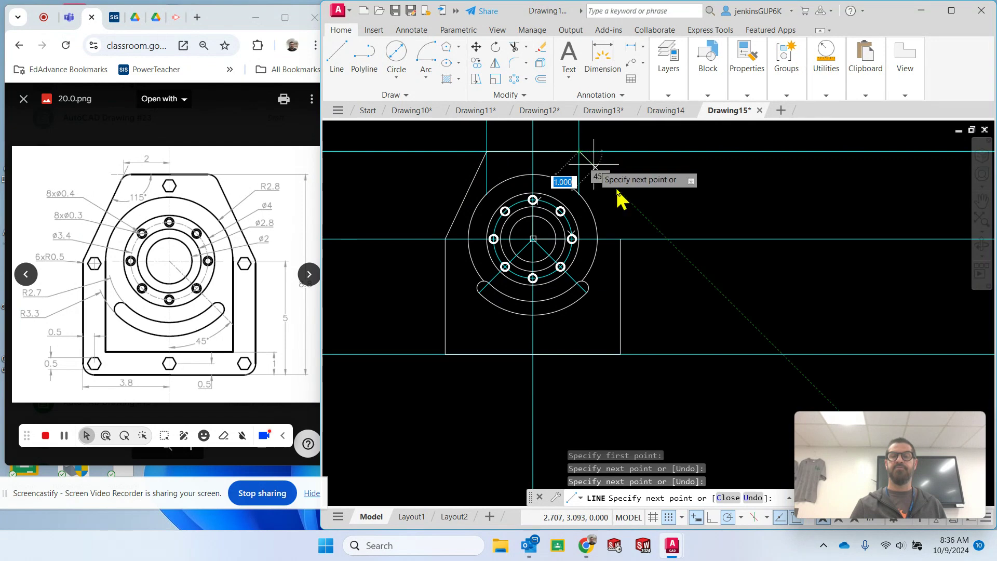
{"action": "left_click", "coordinate": [619, 238]}
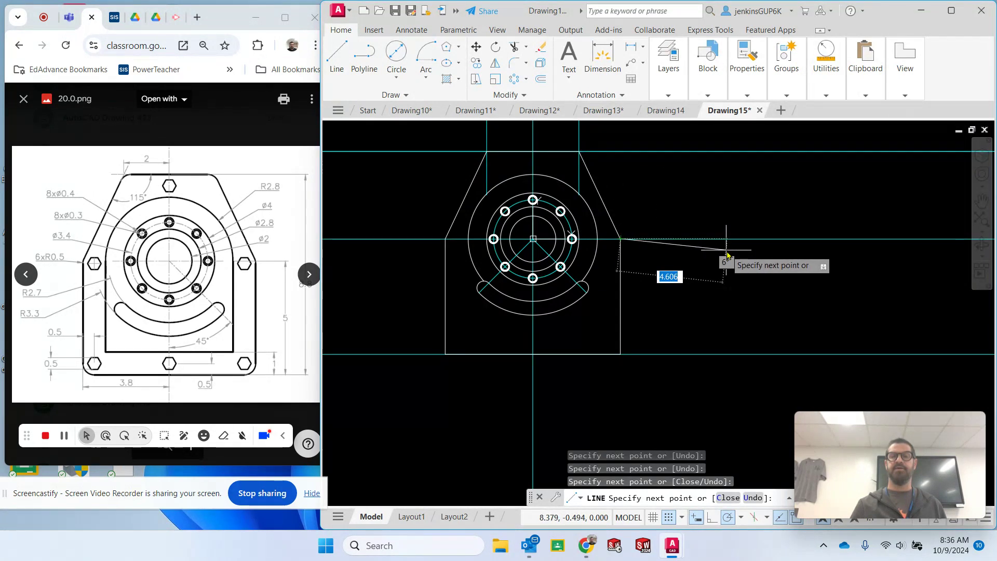
{"action": "key", "text": "Escape"}
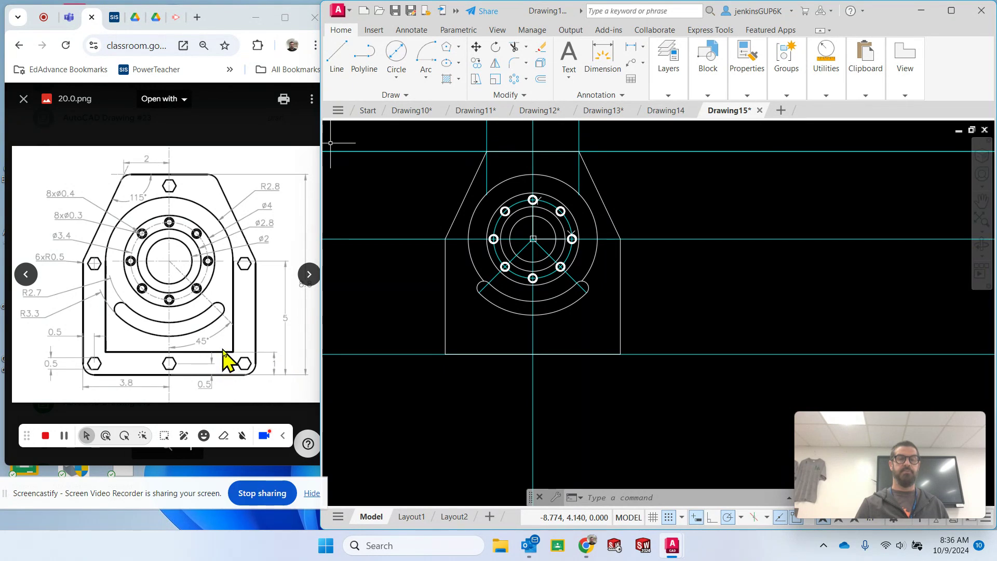
- Offset the plate's vertical right side, both halves of the bottom line and the vertical left side 1 inward
{"action": "left_click", "coordinate": [541, 81]}
{"action": "type", "text": "1"}
{"action": "key", "text": "Return"}
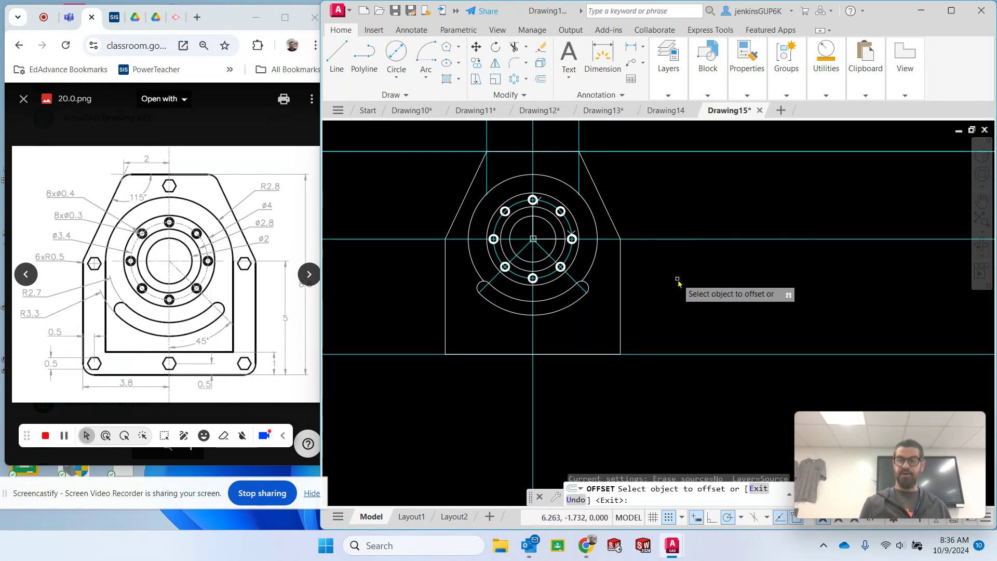
{"action": "left_click", "coordinate": [619, 315]}
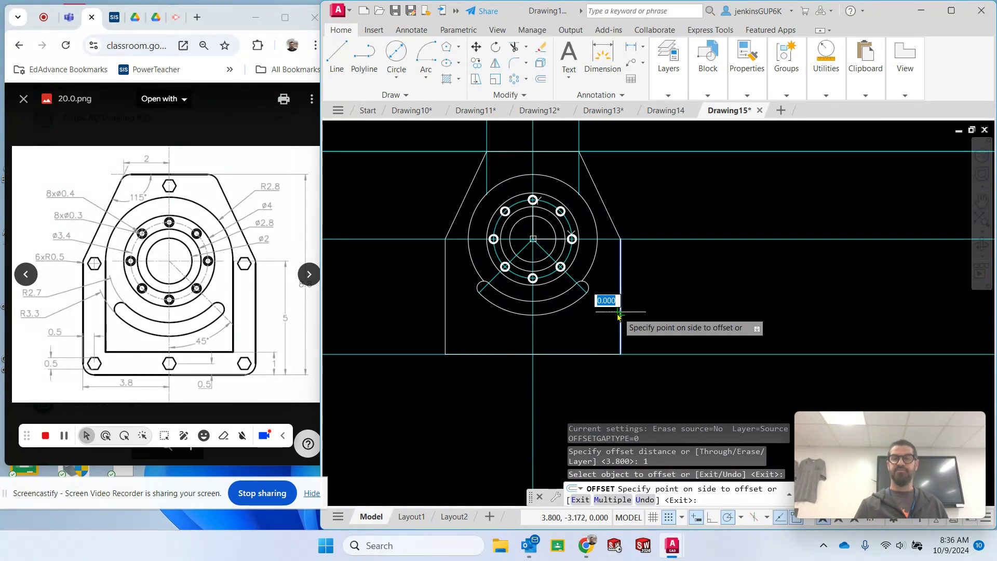
{"action": "left_click", "coordinate": [606, 312]}
{"action": "left_click", "coordinate": [580, 355]}
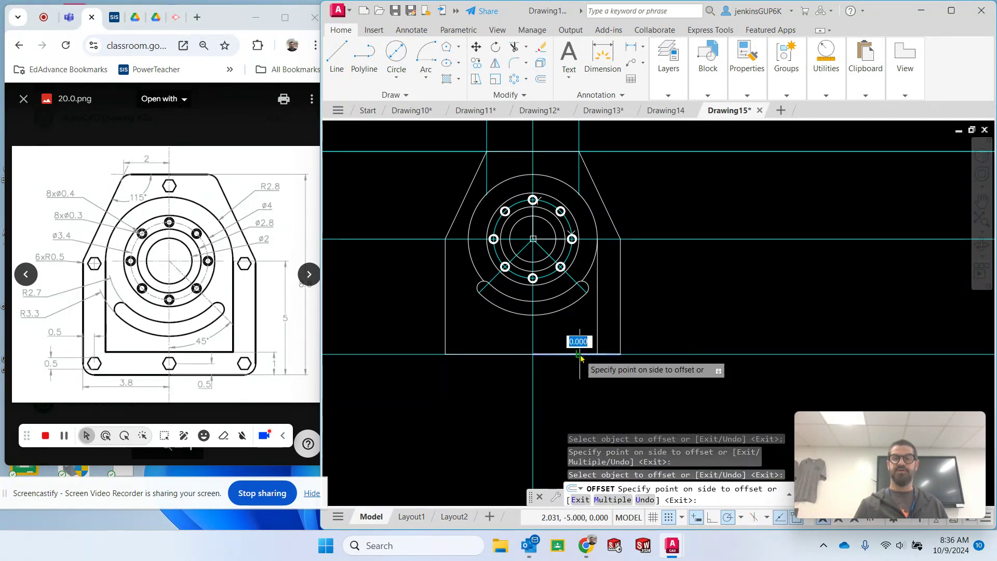
{"action": "left_click", "coordinate": [582, 343]}
{"action": "left_click", "coordinate": [511, 355]}
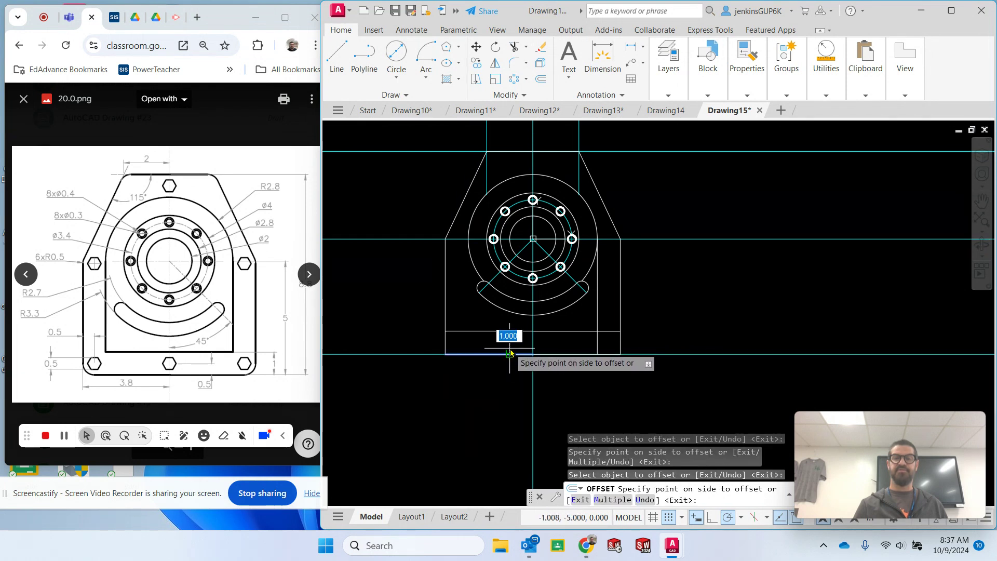
{"action": "left_click", "coordinate": [509, 340]}
{"action": "left_click", "coordinate": [445, 309]}
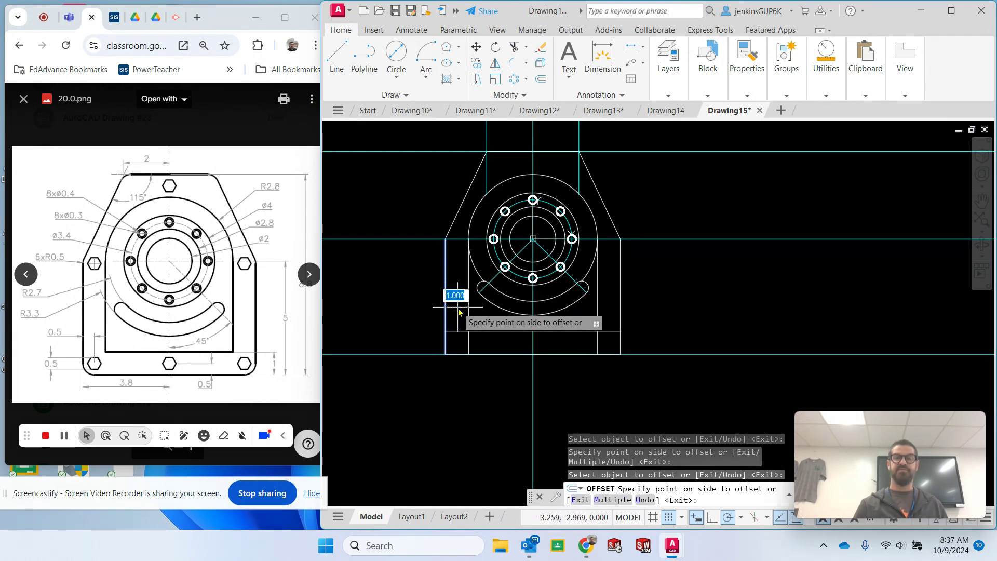
{"action": "left_click", "coordinate": [455, 307]}
{"action": "key", "text": "Escape"}
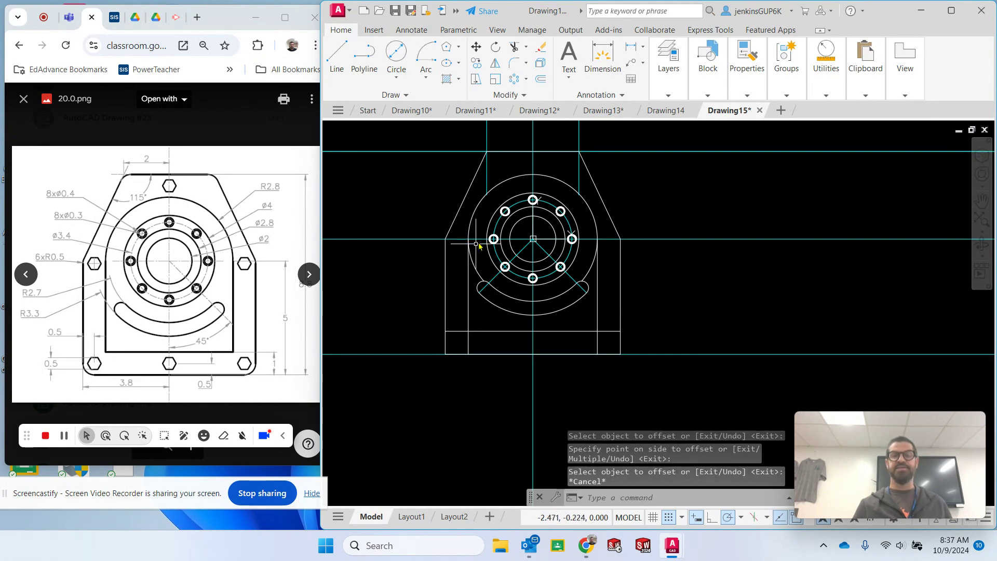
- Trim the ends of the inner offset lines that extend beyond the inner outline's two lower corners
{"action": "scroll", "coordinate": [476, 245], "scroll_direction": "up", "scroll_amount": 6}
{"action": "scroll", "coordinate": [418, 219], "scroll_direction": "down", "scroll_amount": 4}
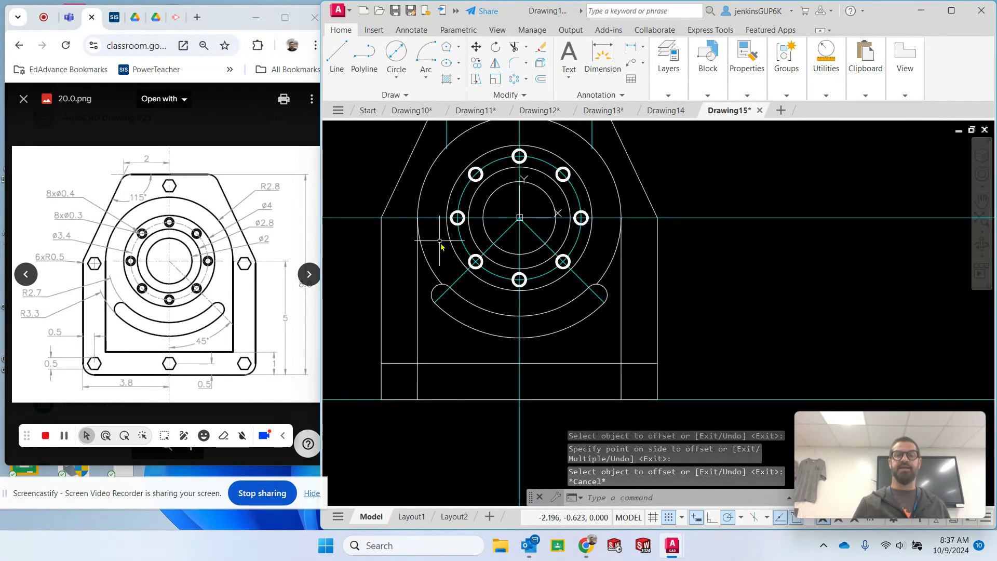
{"action": "left_click", "coordinate": [514, 47]}
{"action": "left_click", "coordinate": [395, 345]}
{"action": "left_click", "coordinate": [400, 384]}
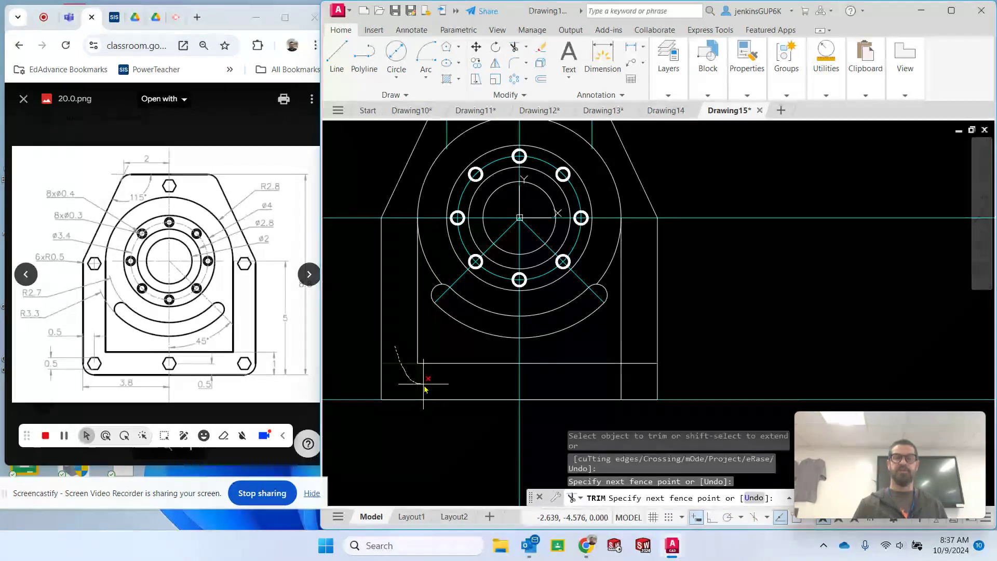
{"action": "left_click", "coordinate": [428, 384]}
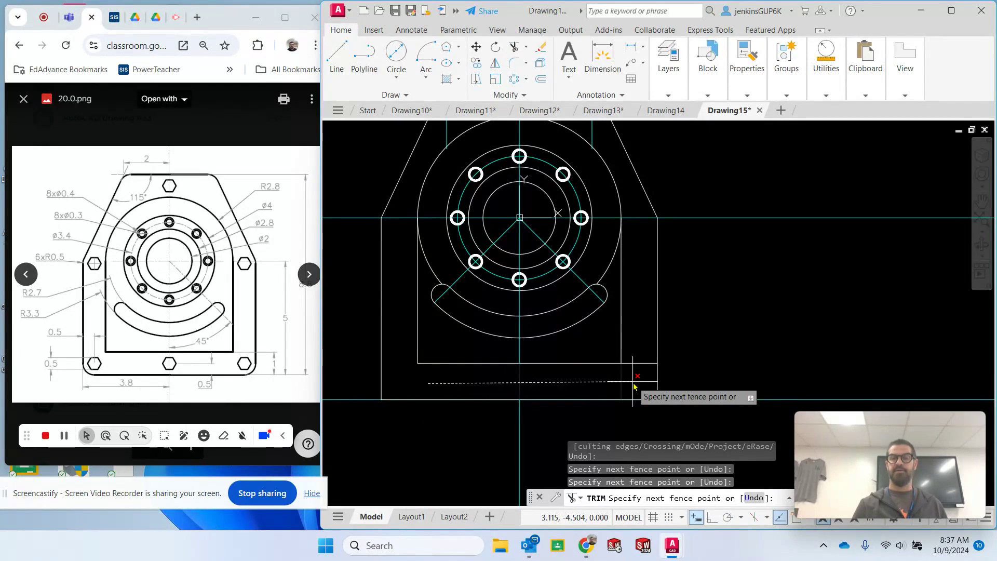
{"action": "key", "text": "Return"}
{"action": "left_click", "coordinate": [641, 364]}
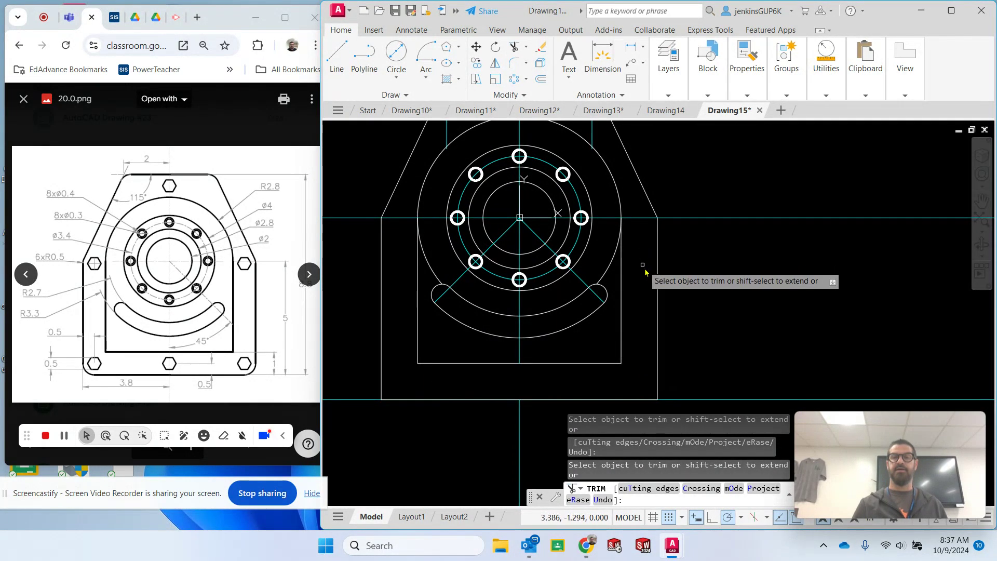
{"action": "key", "text": "Escape"}
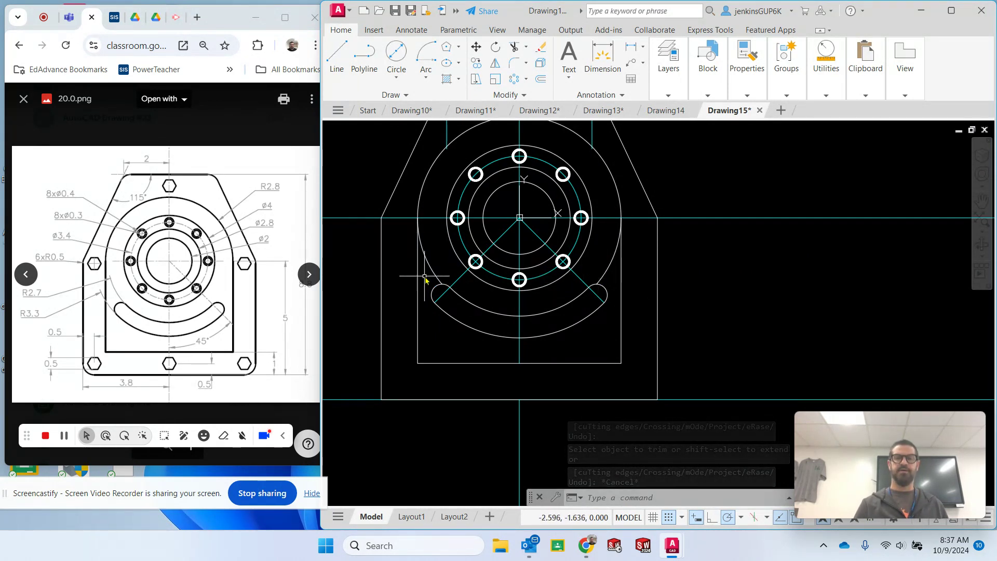
- Trim the two leftover arcs of the large circle inside the inner outline, between its vertical sides and the curved slot
{"action": "left_click", "coordinate": [512, 47]}
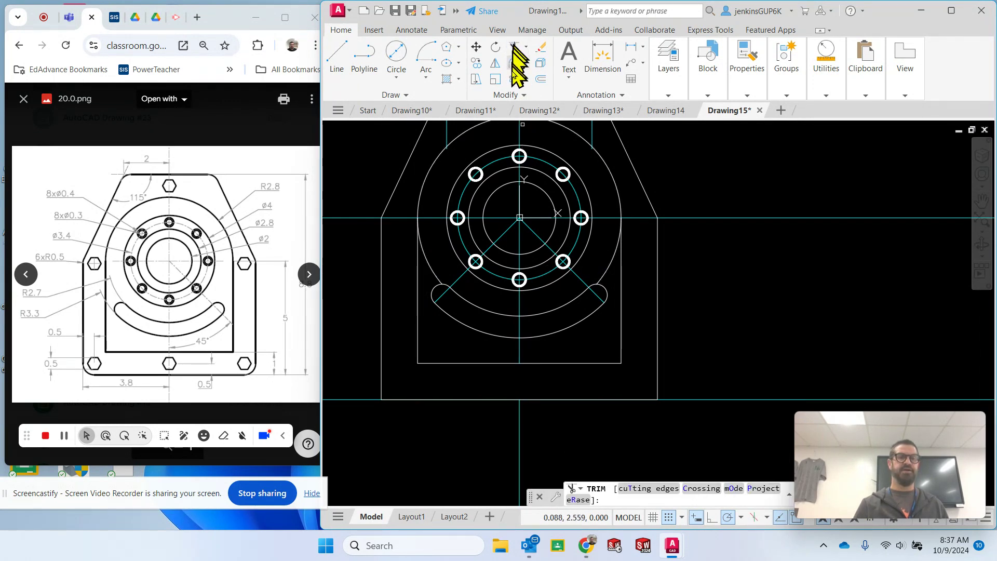
{"action": "left_click", "coordinate": [431, 270]}
{"action": "left_click", "coordinate": [605, 263]}
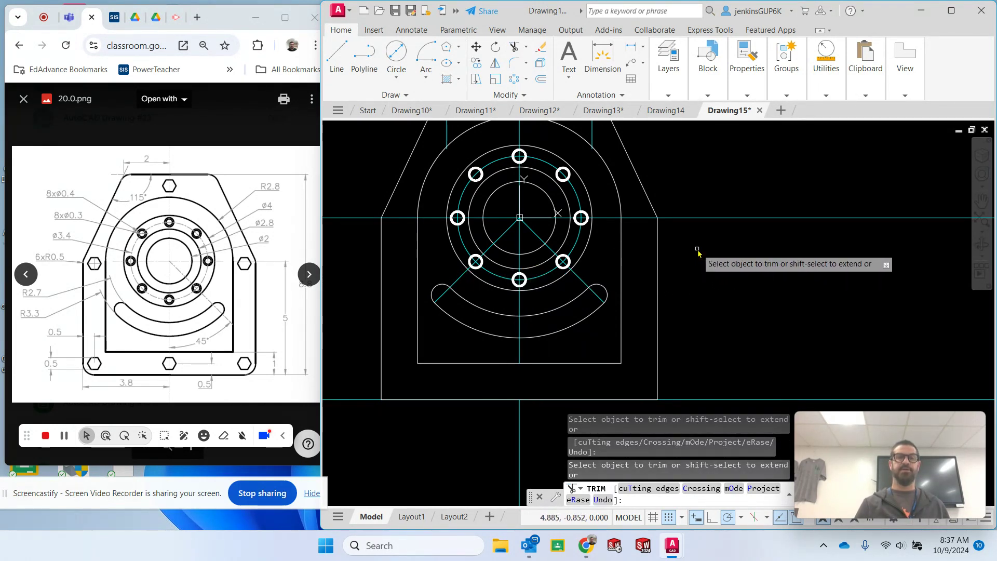
- Turn off the Construction layer so only the visible geometry is displayed
{"action": "mouse_move", "coordinate": [697, 251]}
{"action": "middle_mouse_down"}
{"action": "mouse_move", "coordinate": [688, 274]}
{"action": "mouse_move", "coordinate": [663, 249]}
{"action": "middle_mouse_up"}
{"action": "scroll", "coordinate": [689, 273], "scroll_direction": "down", "scroll_amount": 3}
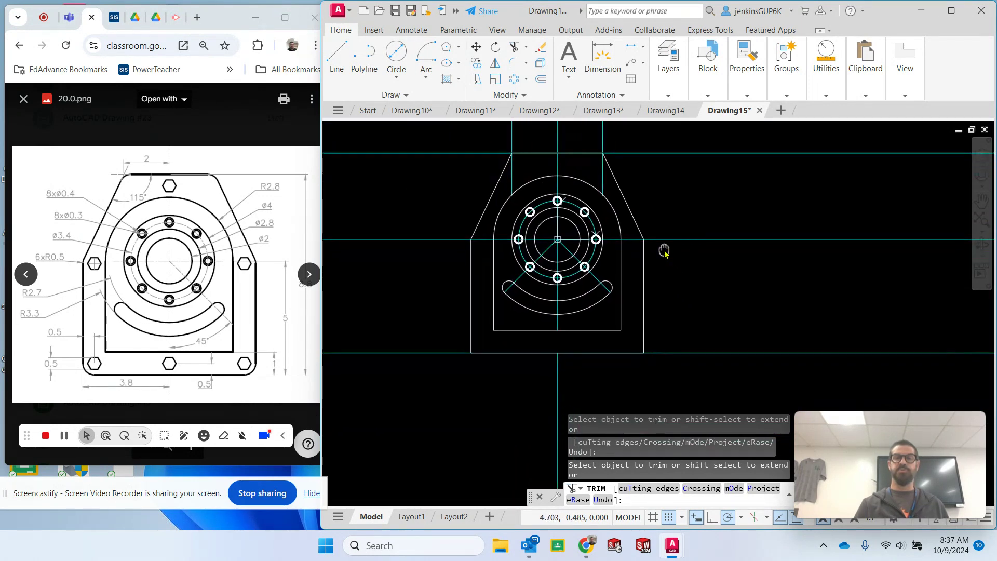
{"action": "mouse_move", "coordinate": [680, 96]}
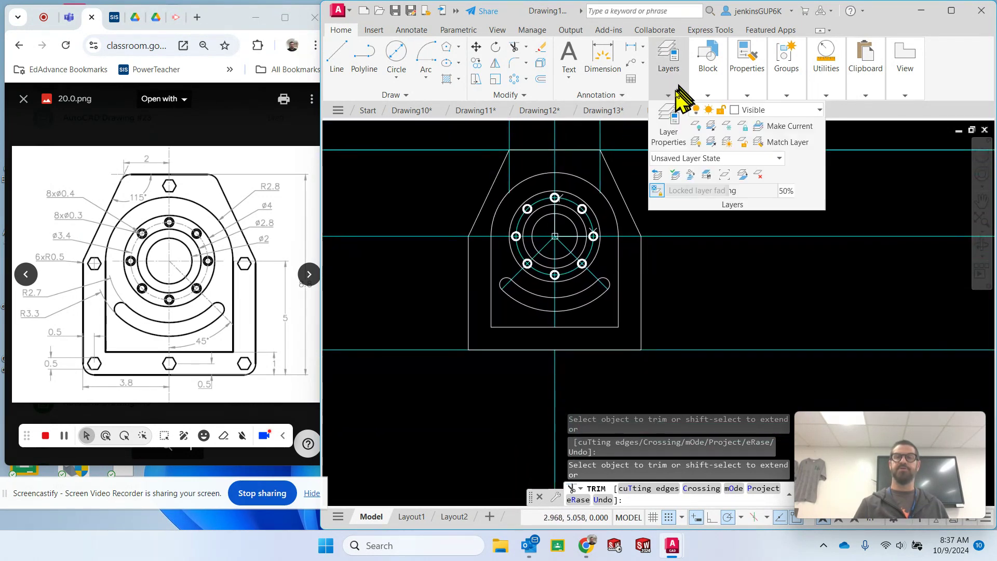
{"action": "left_click", "coordinate": [777, 111]}
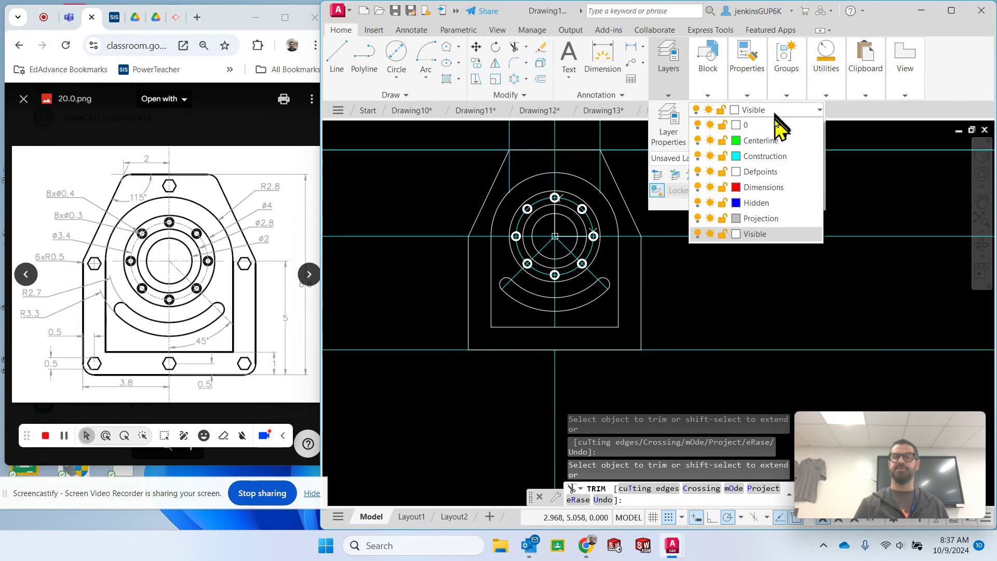
{"action": "left_click", "coordinate": [698, 155]}
{"action": "left_click", "coordinate": [400, 238]}
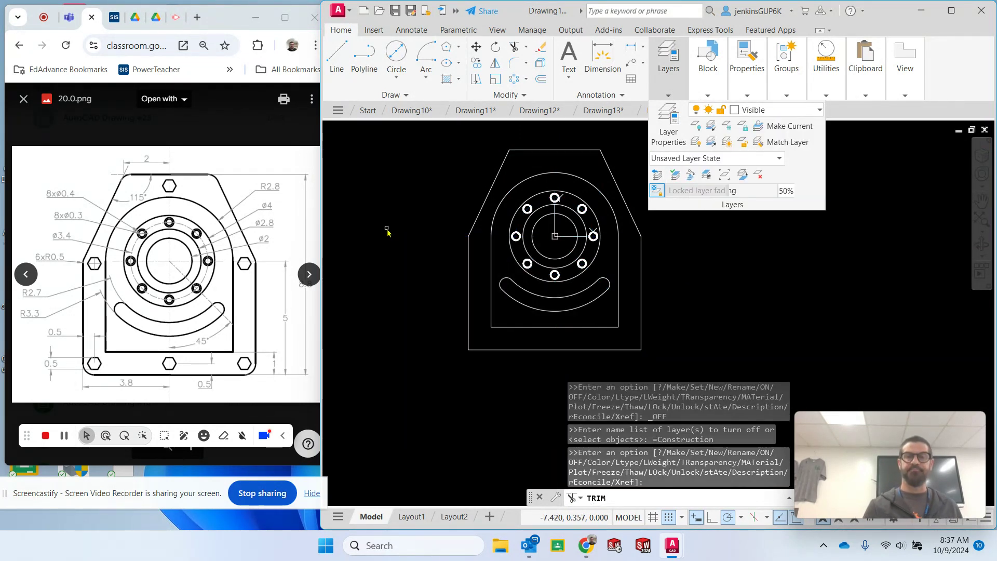
{"action": "key", "text": "Escape"}
{"action": "scroll", "coordinate": [396, 236], "scroll_direction": "up", "scroll_amount": 2}
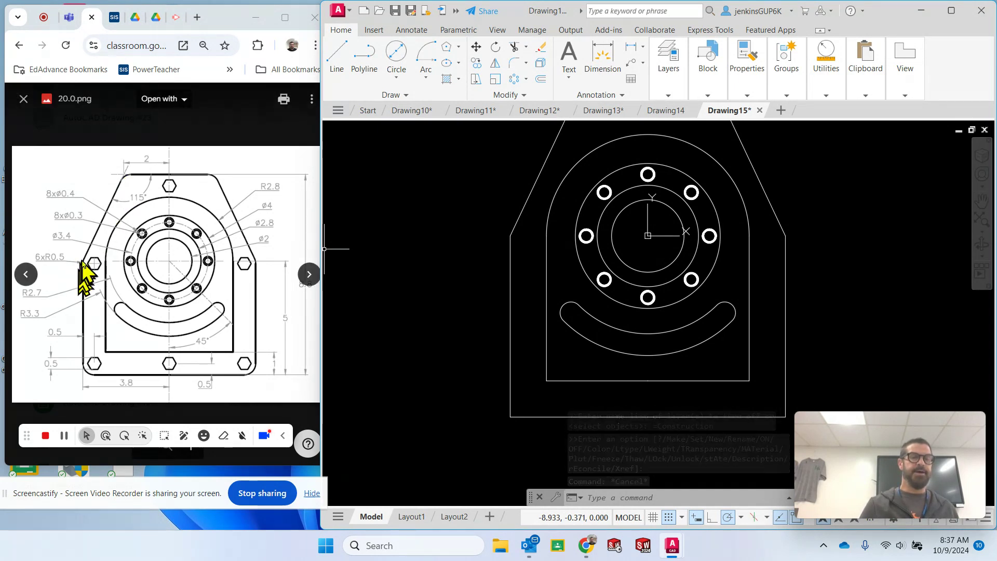
- Fillet the plate's left shoulder and lower-left corner with a 0.5 radius, using the Multiple option
{"action": "left_click", "coordinate": [516, 63]}
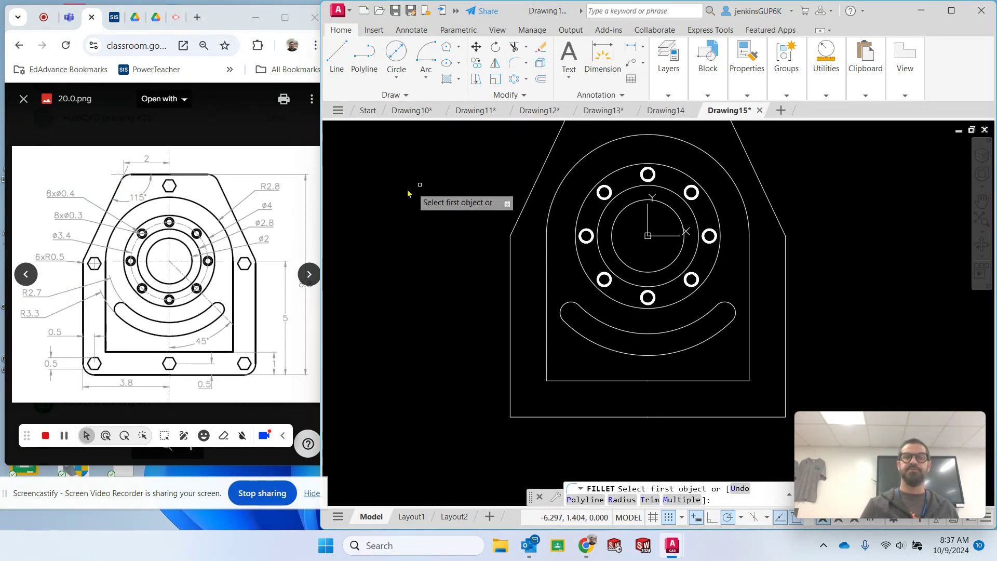
{"action": "type", "text": "r"}
{"action": "key", "text": "Return"}
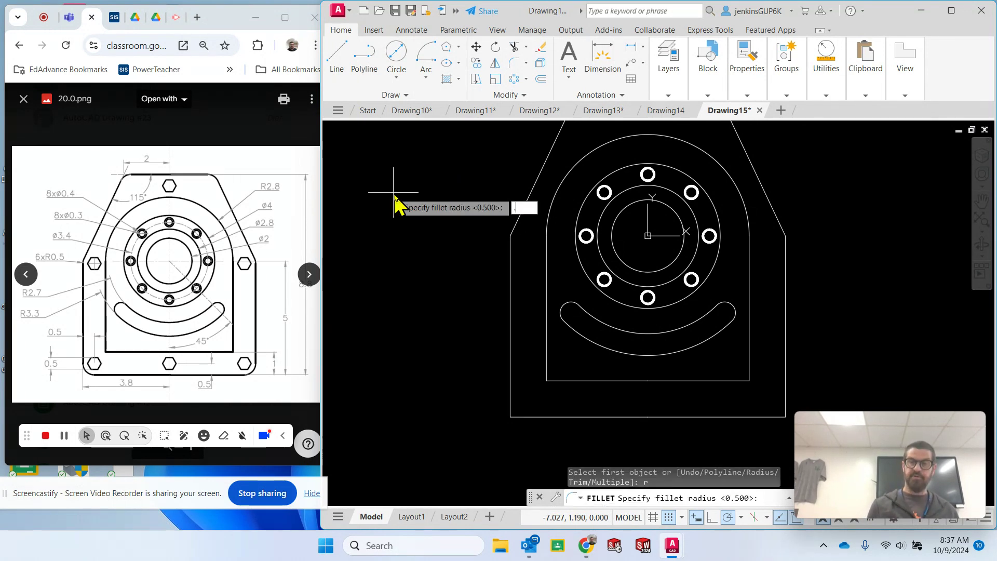
{"action": "type", "text": ".5"}
{"action": "key", "text": "Return"}
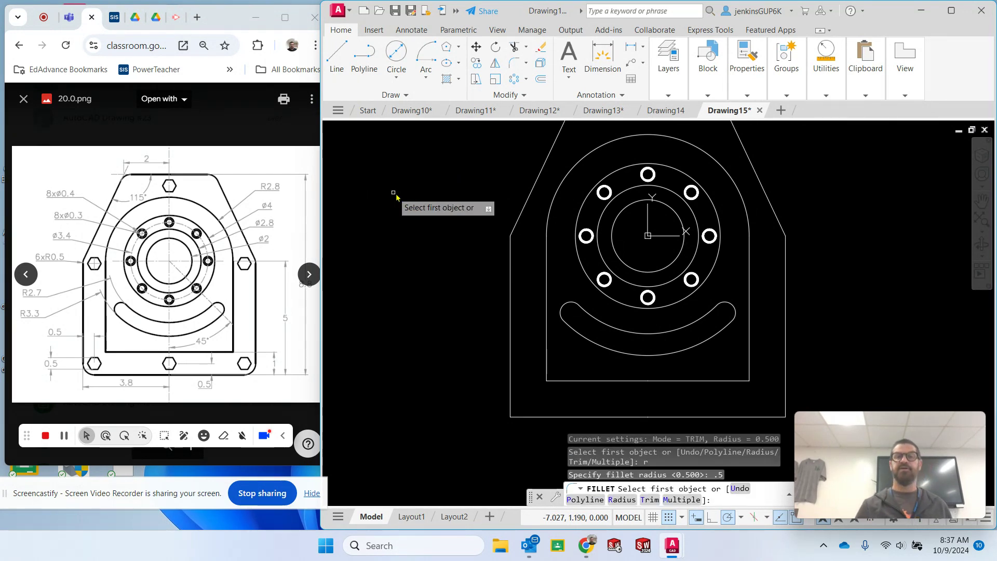
{"action": "left_click", "coordinate": [685, 501]}
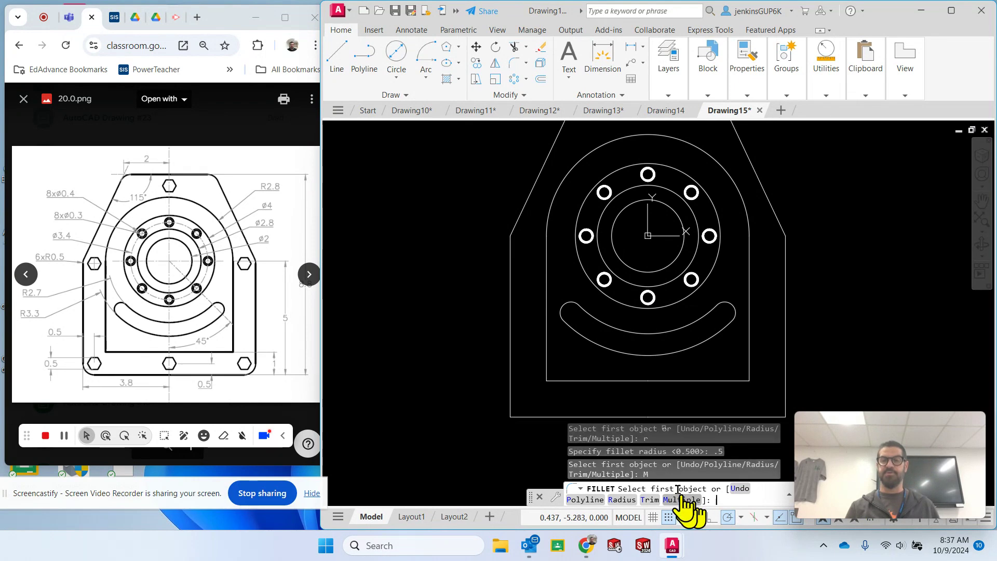
{"action": "left_click", "coordinate": [514, 238]}
{"action": "left_click", "coordinate": [511, 257]}
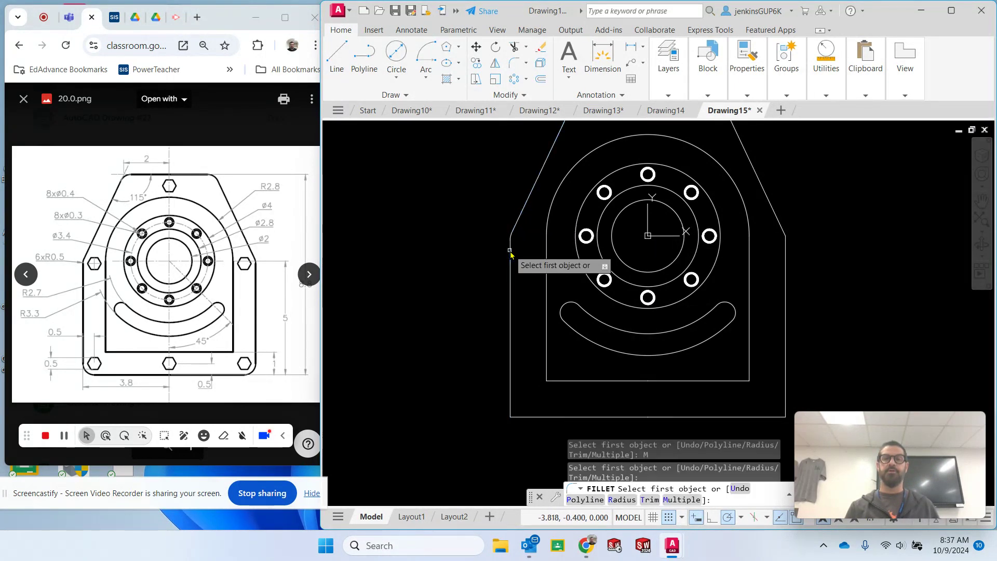
{"action": "left_click", "coordinate": [510, 390]}
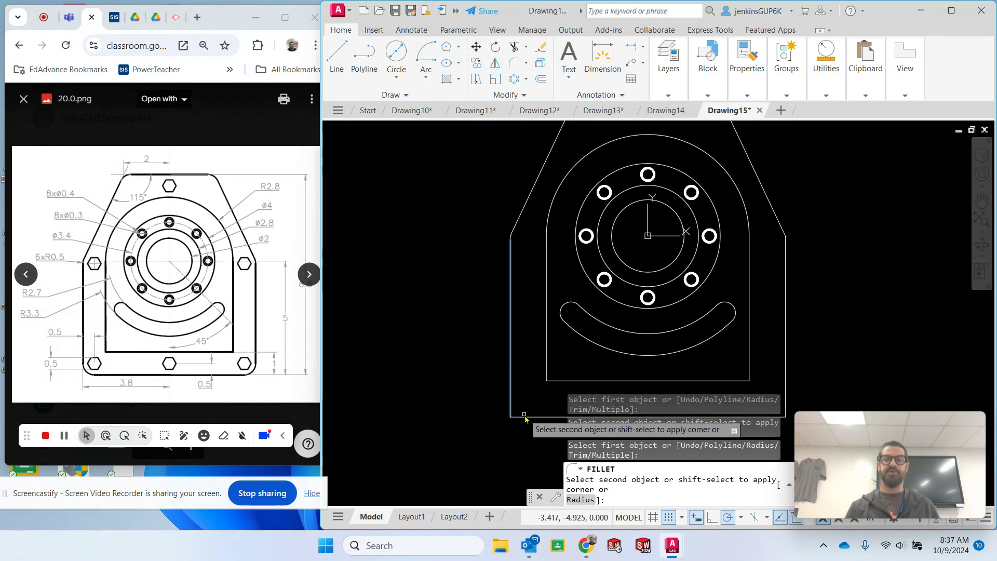
{"action": "left_click", "coordinate": [525, 416]}
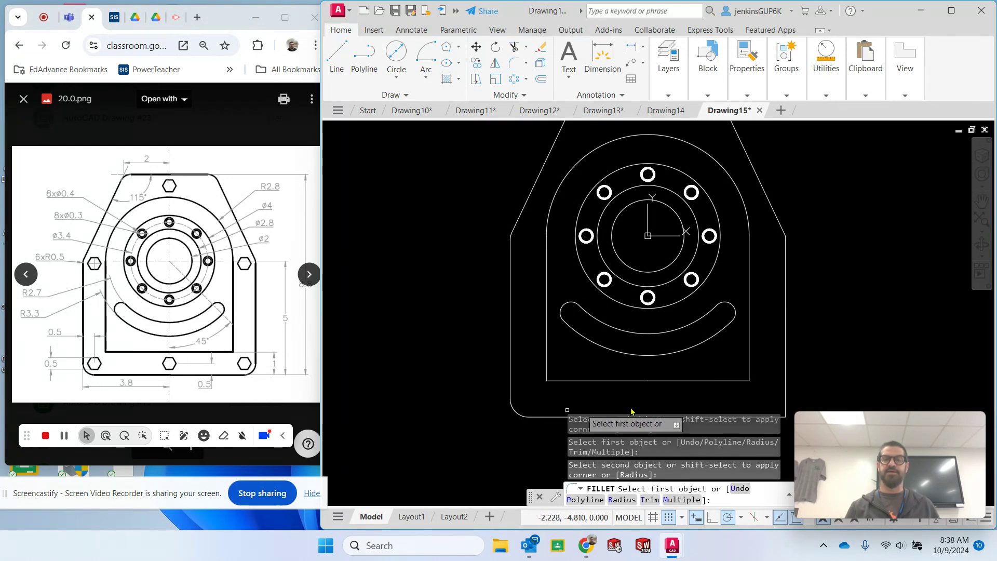
- Fillet the plate's lower-right corner and right shoulder with the same 0.5 radius
{"action": "left_click", "coordinate": [785, 366]}
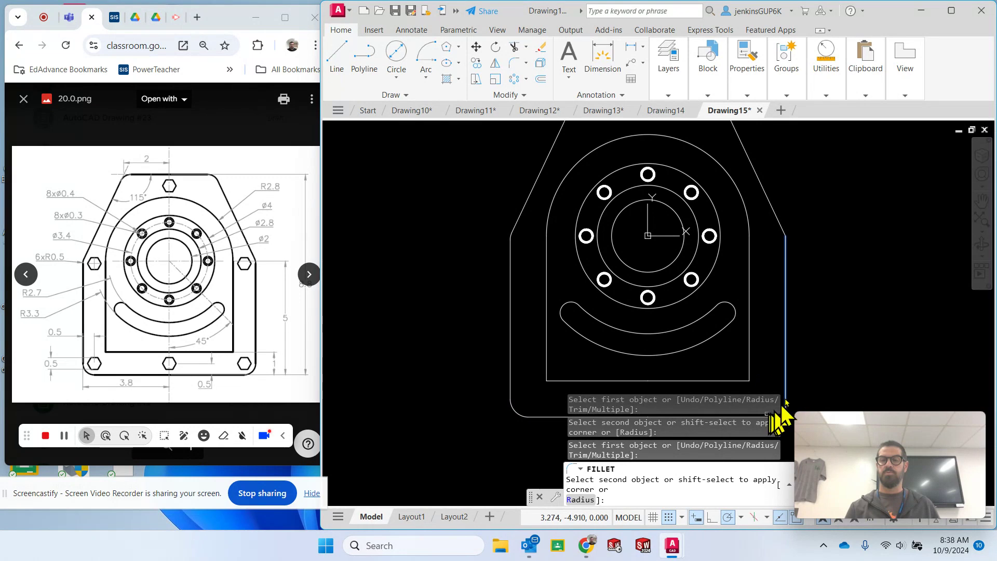
{"action": "mouse_move", "coordinate": [812, 340]}
{"action": "middle_mouse_down"}
{"action": "mouse_move", "coordinate": [590, 313]}
{"action": "mouse_move", "coordinate": [638, 355]}
{"action": "middle_mouse_up"}
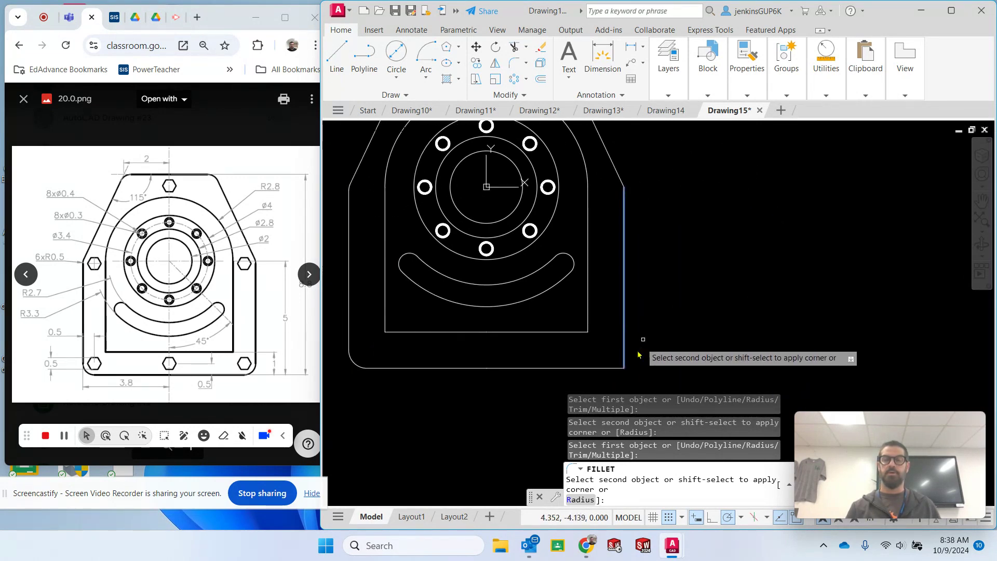
{"action": "left_click", "coordinate": [602, 368]}
{"action": "middle_click_drag", "start_coordinate": [690, 283], "coordinate": [798, 334]}
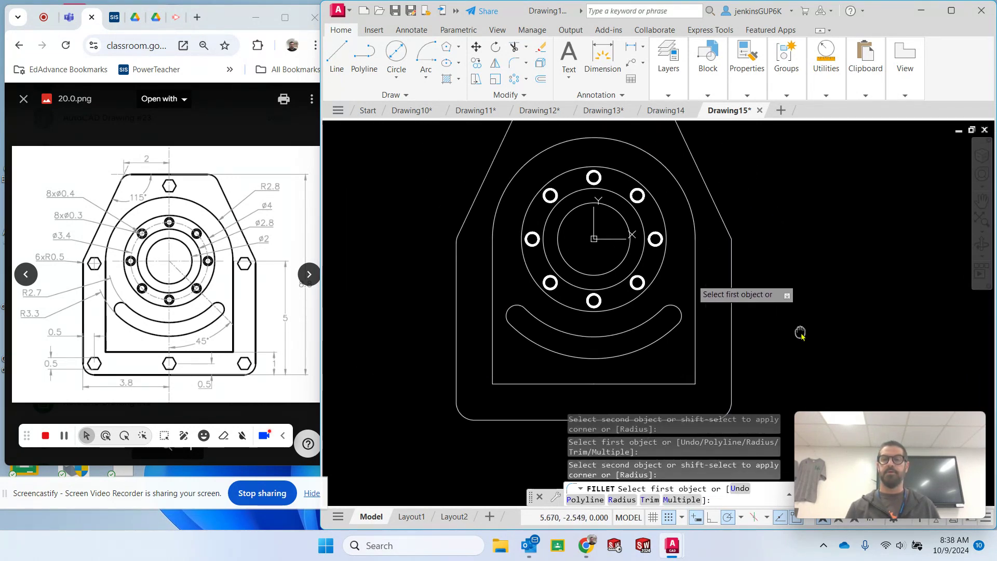
{"action": "left_click", "coordinate": [731, 254]}
{"action": "left_click", "coordinate": [730, 232]}
- Fillet both ends of the plate's top edge where it meets the slanted sides with the 0.5 radius, and end the command
{"action": "mouse_move", "coordinate": [764, 227]}
{"action": "middle_mouse_down"}
{"action": "mouse_move", "coordinate": [763, 214]}
{"action": "mouse_move", "coordinate": [741, 236]}
{"action": "middle_mouse_up"}
{"action": "left_click", "coordinate": [705, 216]}
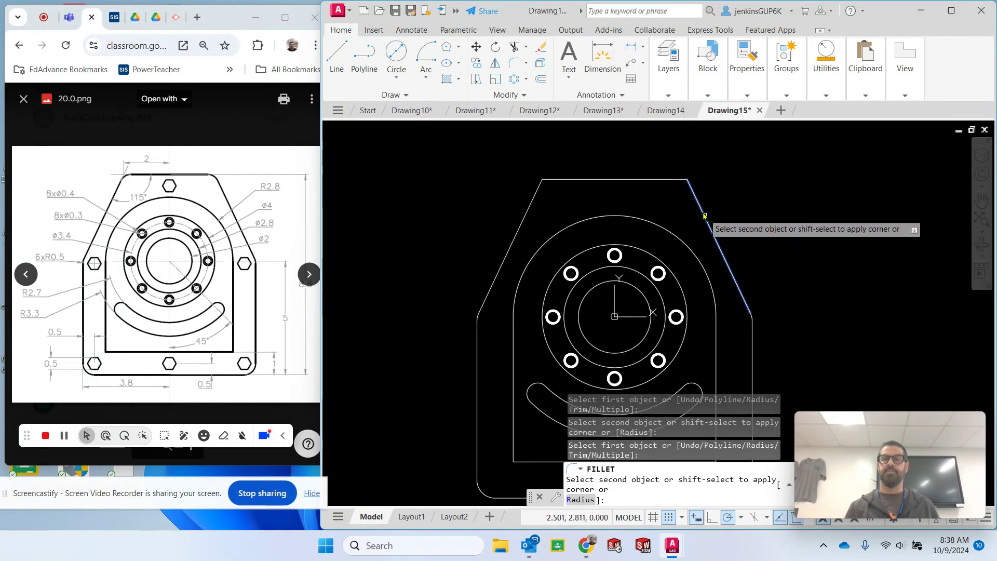
{"action": "left_click", "coordinate": [660, 181]}
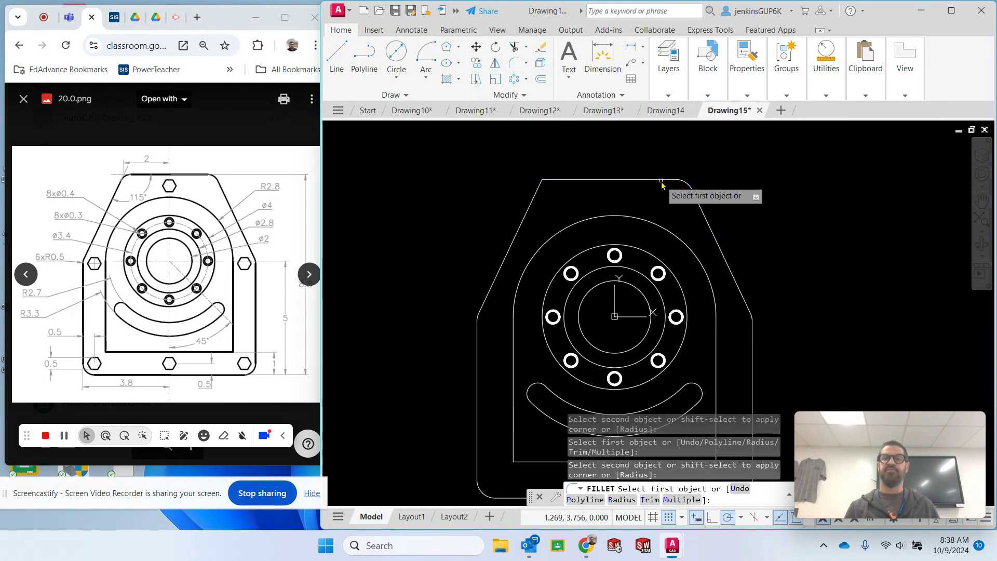
{"action": "left_click", "coordinate": [588, 181]}
{"action": "left_click", "coordinate": [530, 200]}
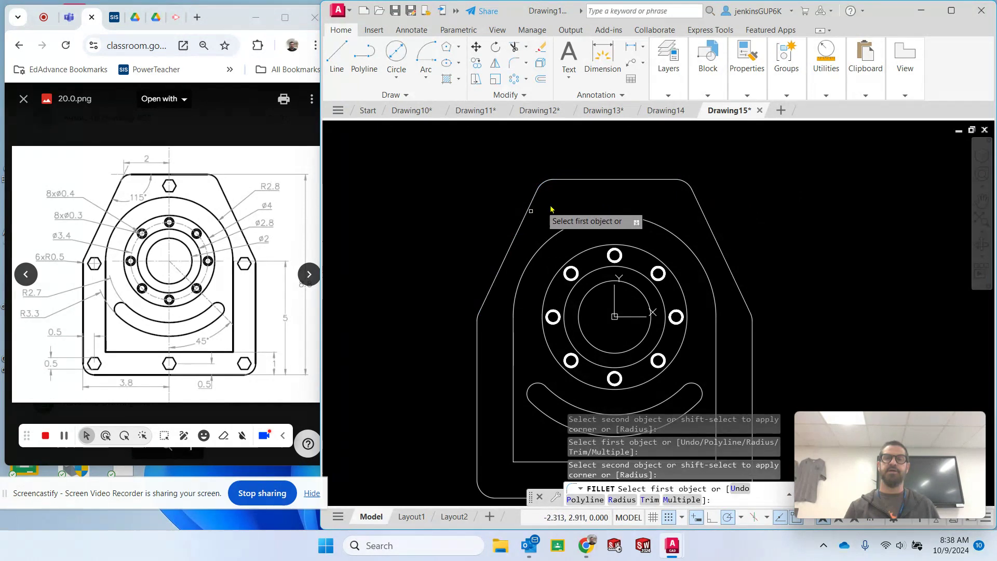
{"action": "key", "text": "Escape"}
{"action": "mouse_move", "coordinate": [819, 222]}
{"action": "middle_mouse_down"}
{"action": "mouse_move", "coordinate": [753, 198]}
{"action": "mouse_move", "coordinate": [747, 185]}
{"action": "middle_mouse_up"}
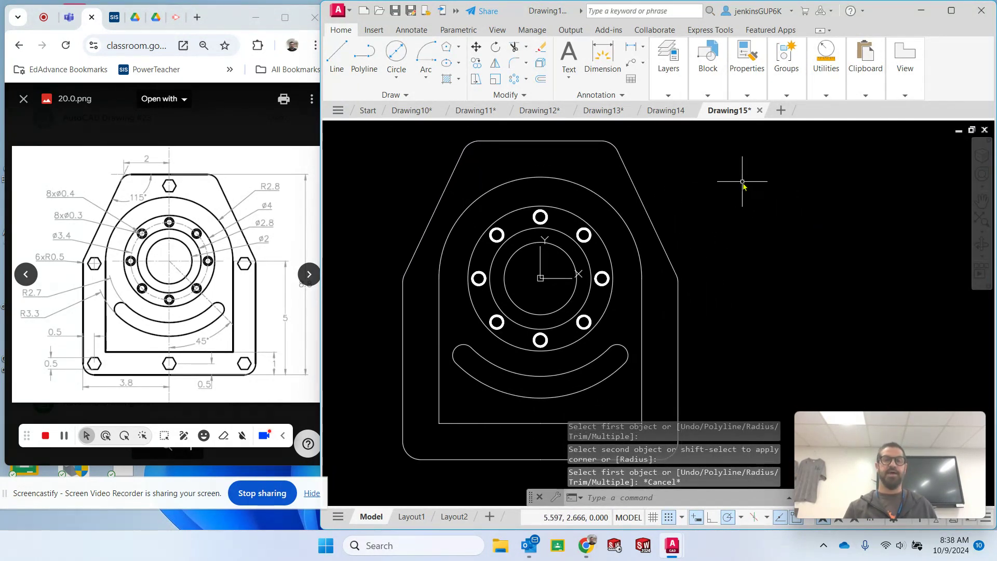
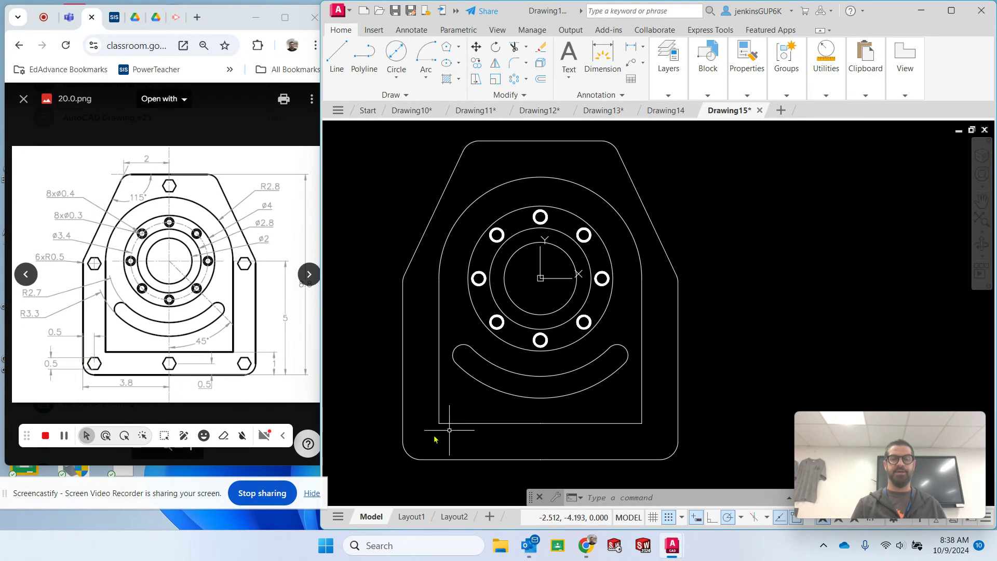
- Turn the Construction layer back on
{"action": "left_click", "coordinate": [669, 70]}
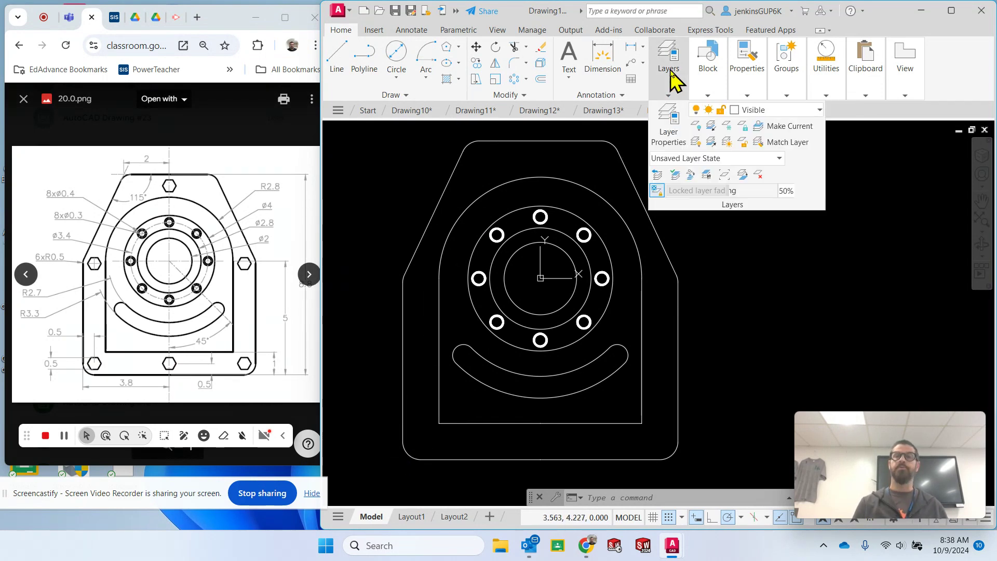
{"action": "left_click", "coordinate": [759, 116]}
{"action": "left_click", "coordinate": [698, 156]}
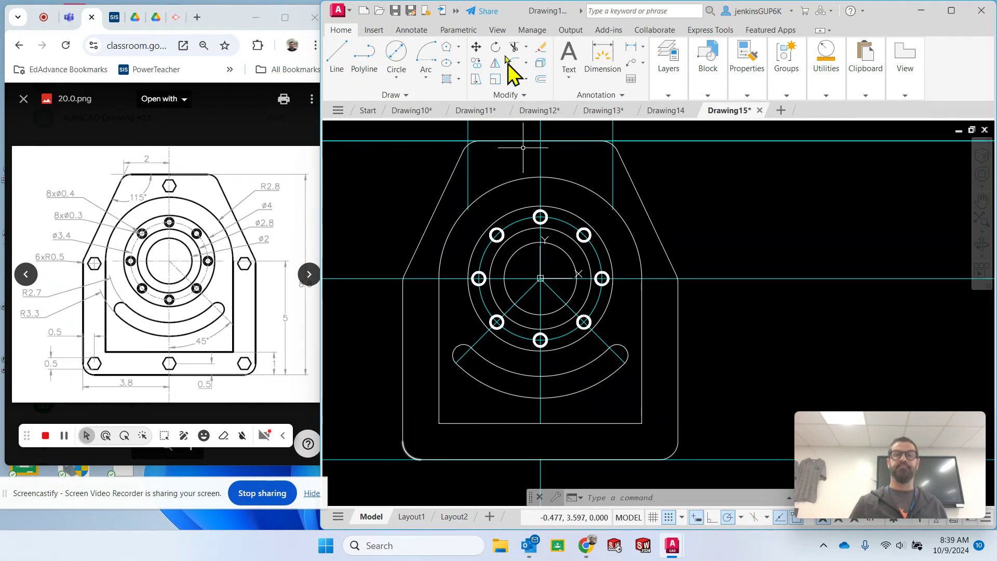
{"action": "left_click", "coordinate": [458, 47]}
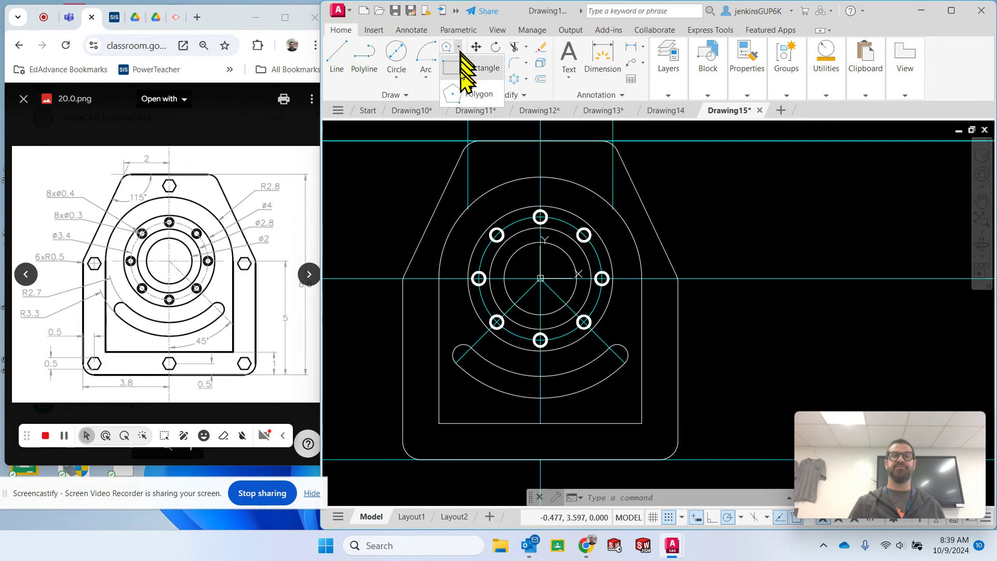
{"action": "left_click", "coordinate": [472, 97]}
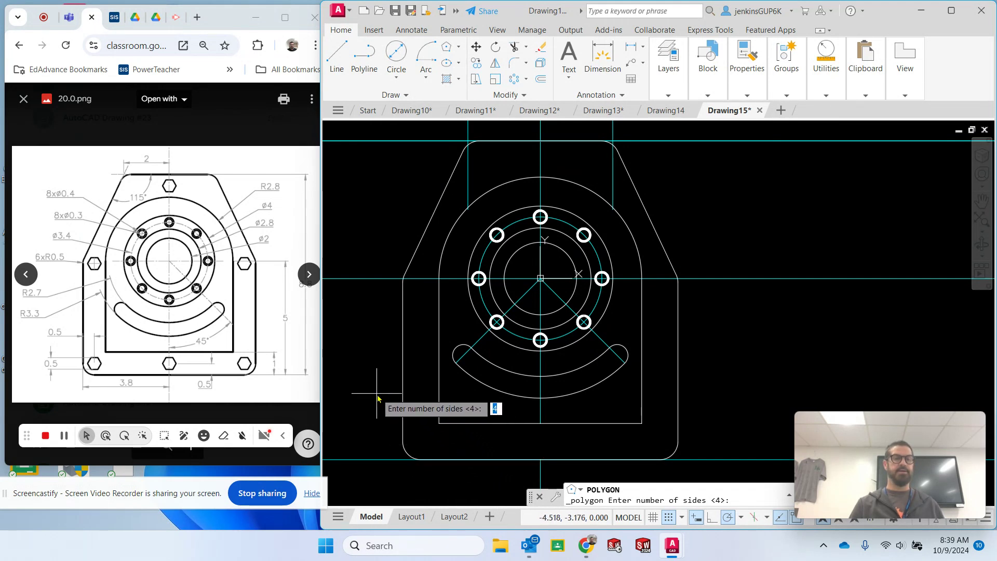
{"action": "key", "text": "Escape"}
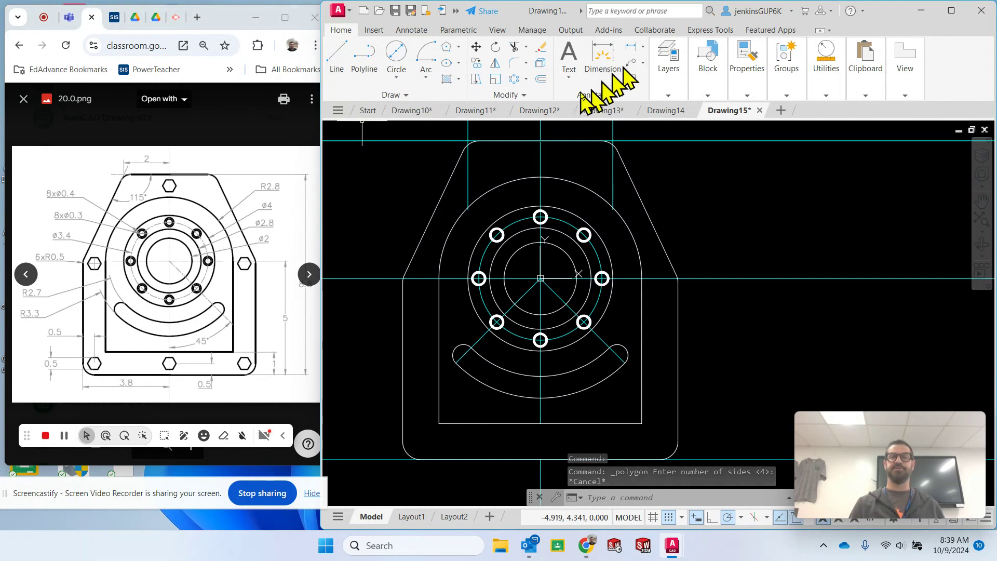
- Offset the horizontal construction line along the plate's bottom edge upward by 0.5
{"action": "left_click", "coordinate": [541, 79]}
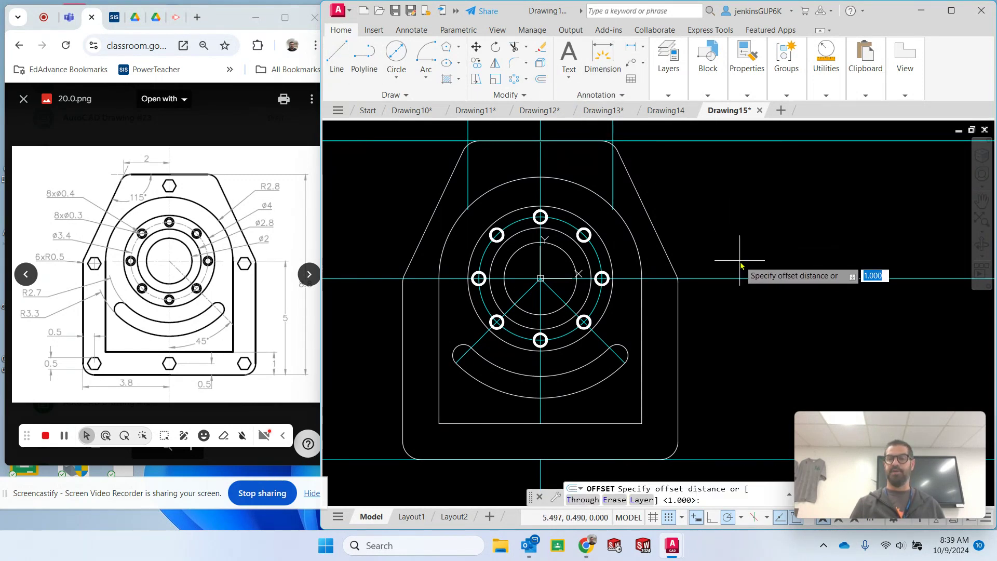
{"action": "key", "text": "Return"}
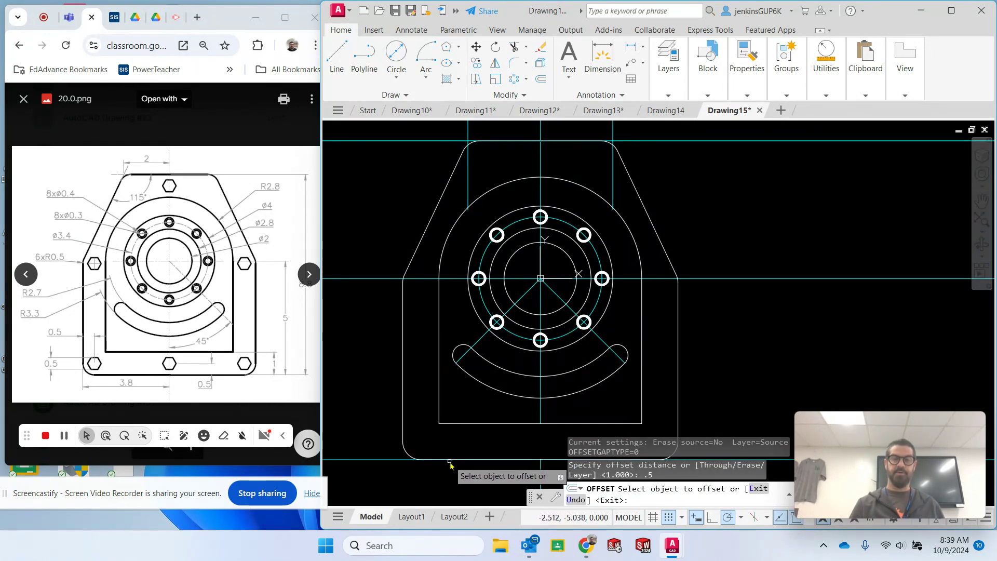
{"action": "left_click", "coordinate": [401, 459]}
{"action": "left_click", "coordinate": [397, 464]}
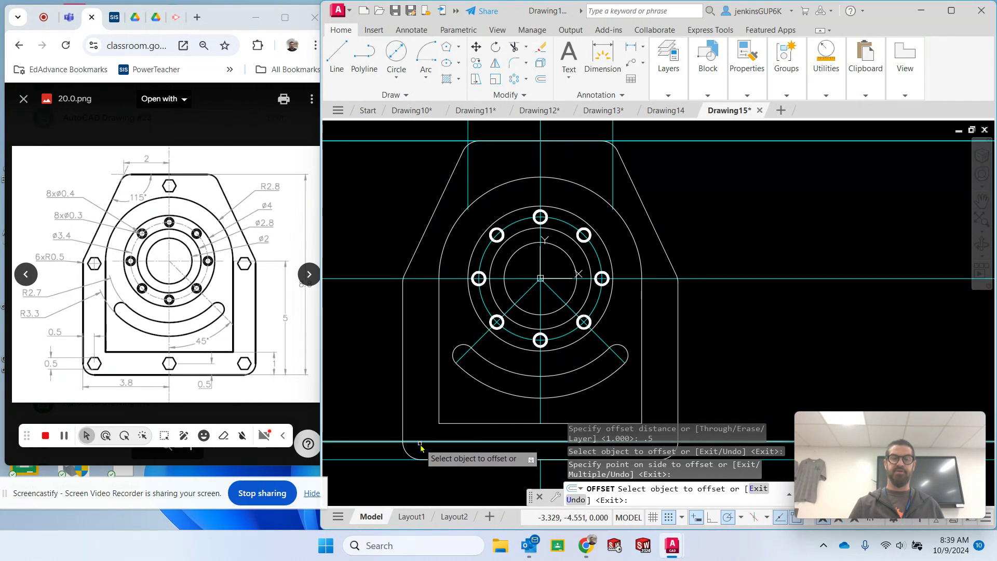
{"action": "key", "text": "Escape"}
- Draw a 0.5 long horizontal line inward from the plate's left side along the offset bottom construction line
{"action": "left_click", "coordinate": [332, 55]}
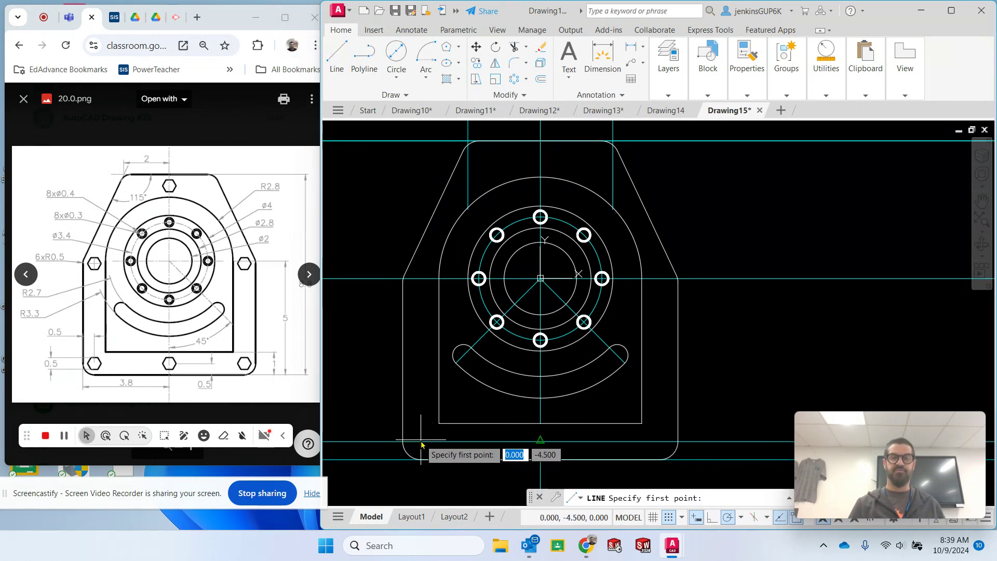
{"action": "left_click", "coordinate": [404, 441]}
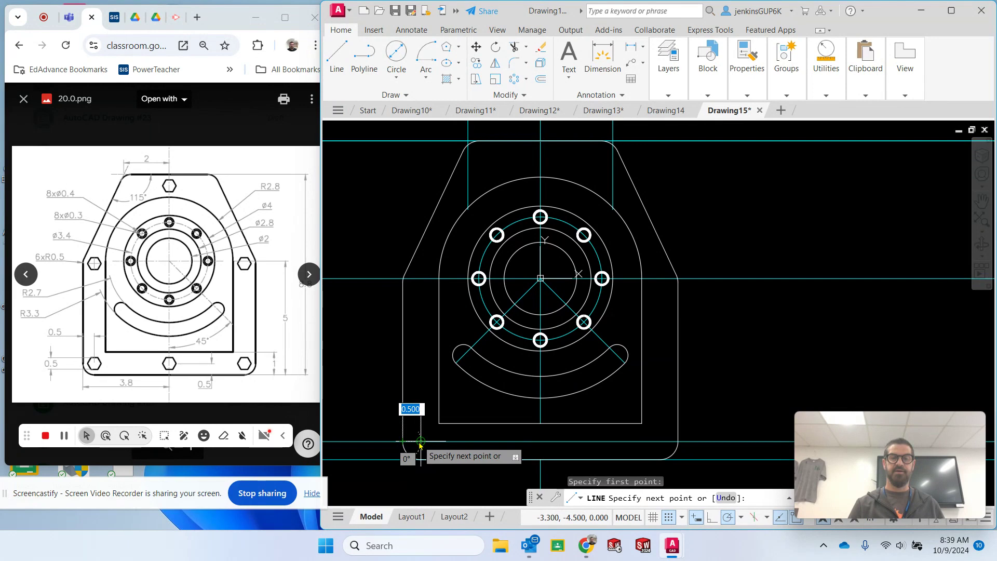
{"action": "type", "text": ".5"}
{"action": "key", "text": "Return"}
{"action": "key", "text": "Escape"}
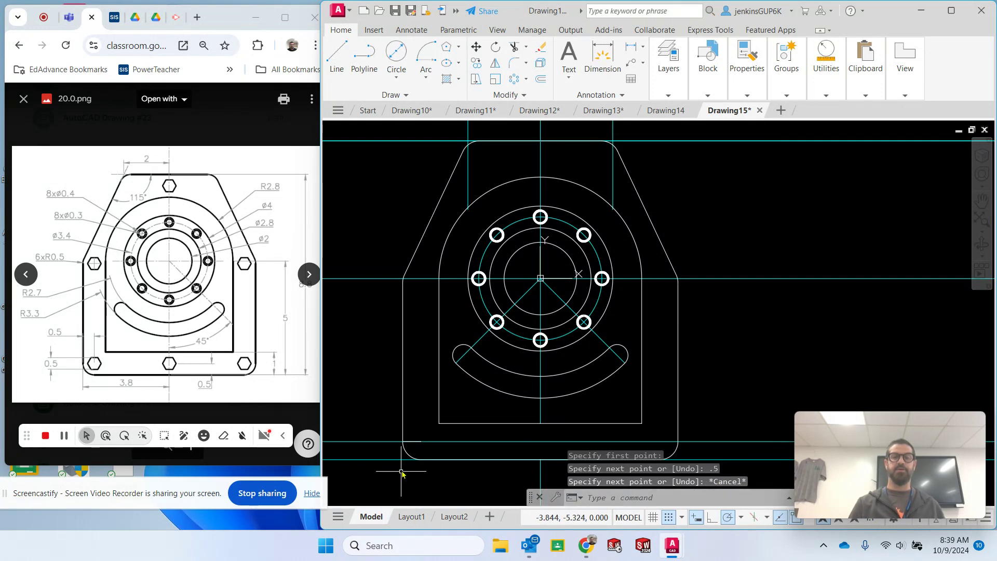
- Draw a hexagon circumscribed about a 0.25 radius circle at the inner end of the short line near the bottom-left corner, and erase that line
{"action": "left_click", "coordinate": [457, 48]}
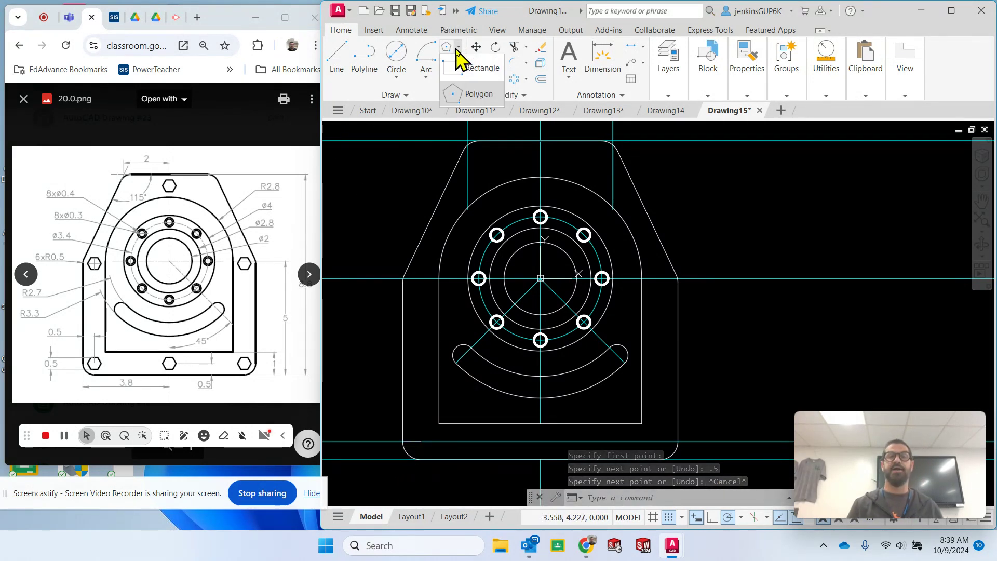
{"action": "left_click", "coordinate": [473, 93]}
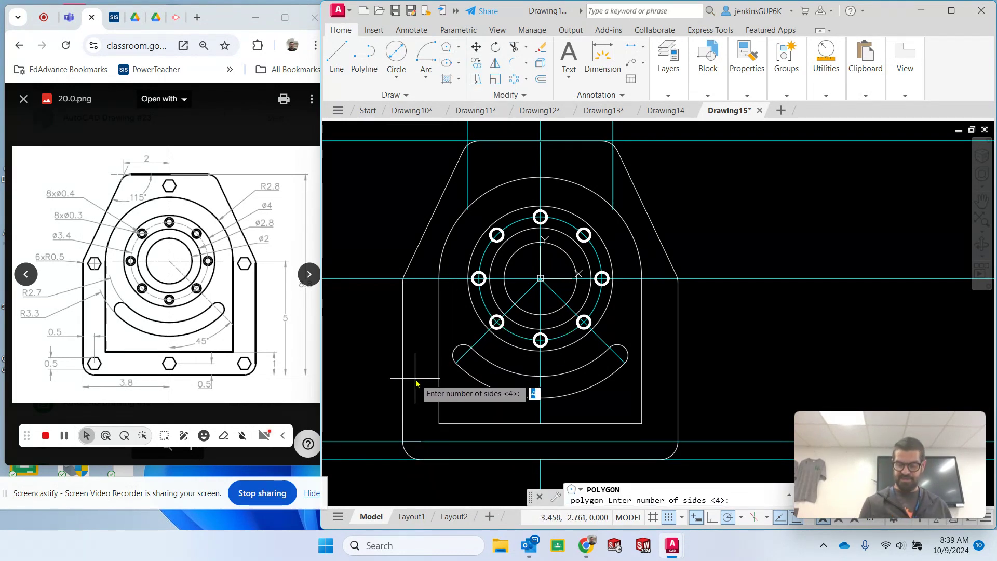
{"action": "key", "text": "Return"}
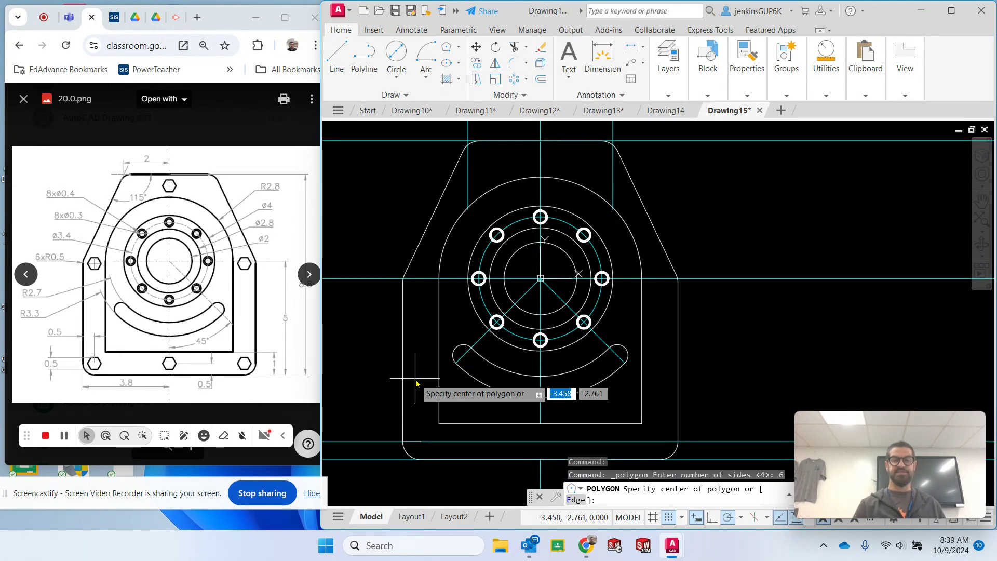
{"action": "left_click", "coordinate": [422, 442]}
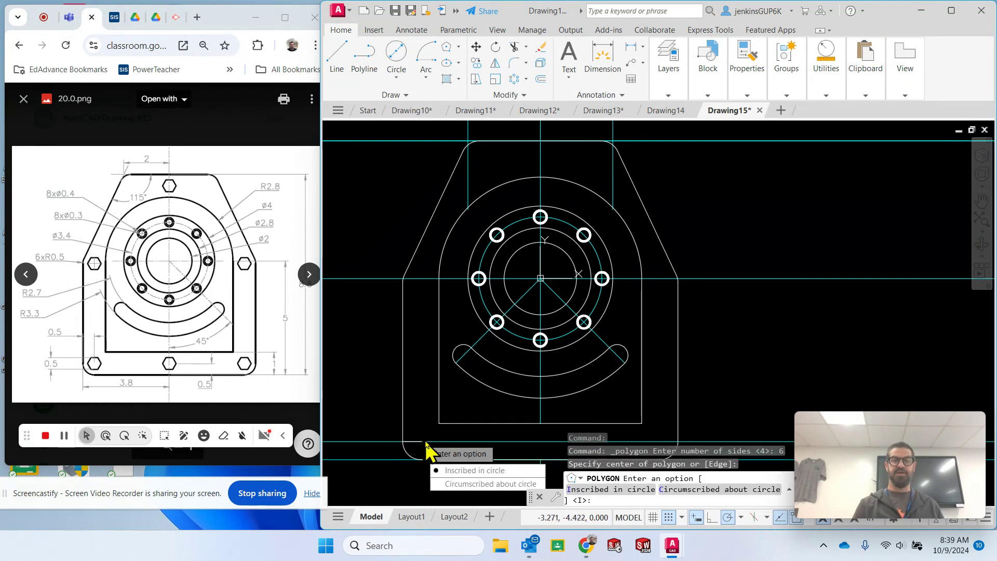
{"action": "left_click", "coordinate": [460, 484]}
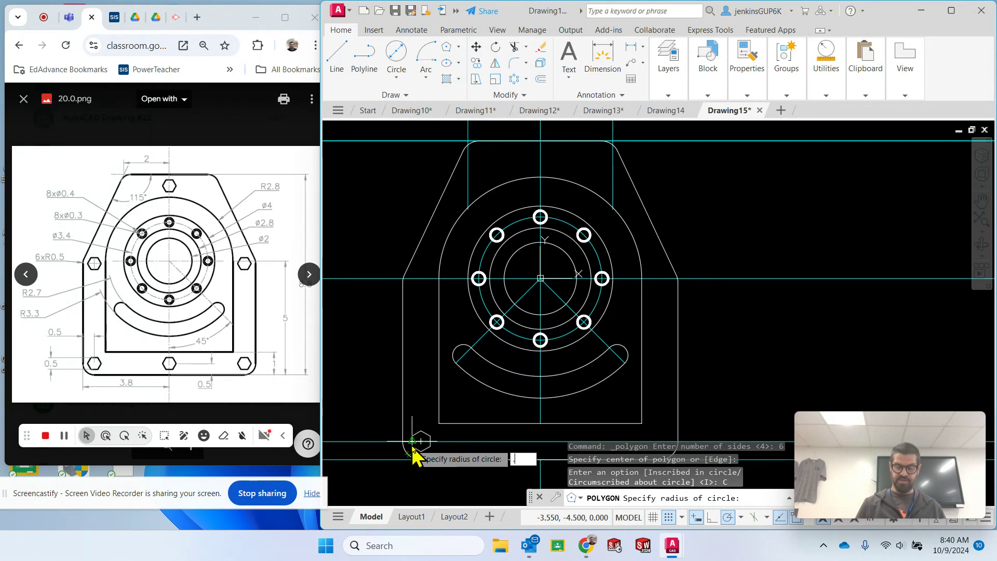
{"action": "key", "text": "Return"}
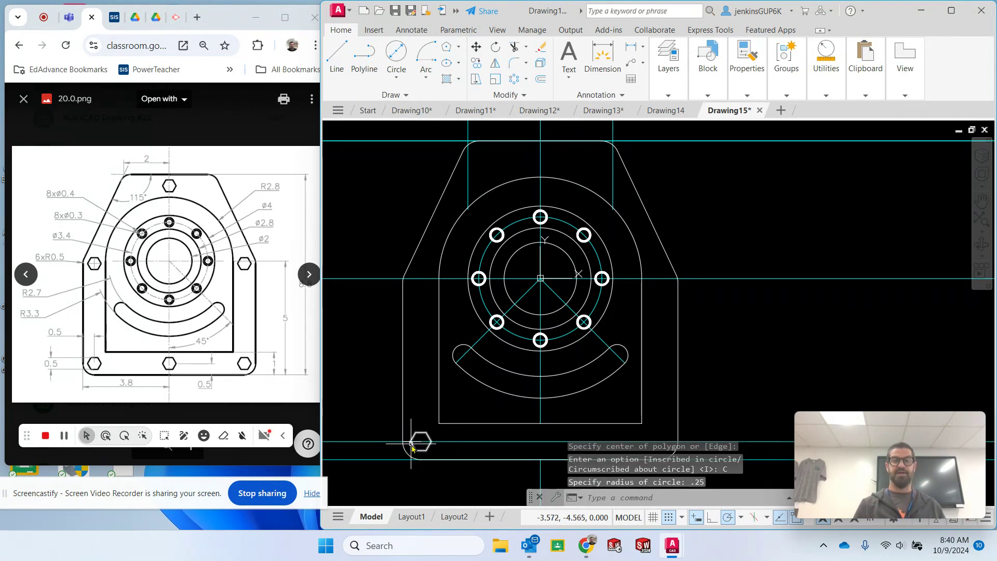
{"action": "key", "text": "Escape"}
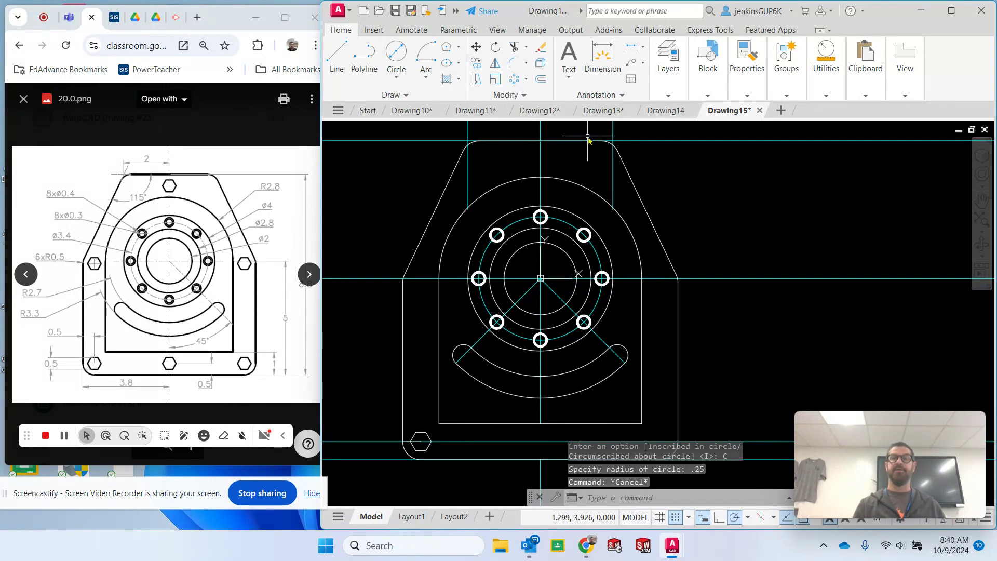
{"action": "left_click", "coordinate": [409, 443]}
{"action": "key", "text": "Delete"}
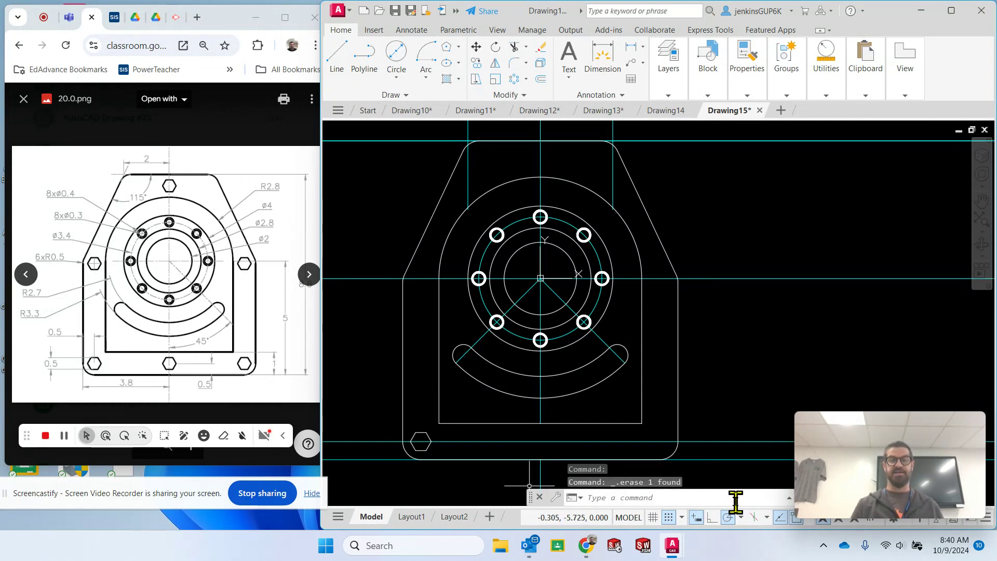
{"action": "left_click", "coordinate": [423, 439]}
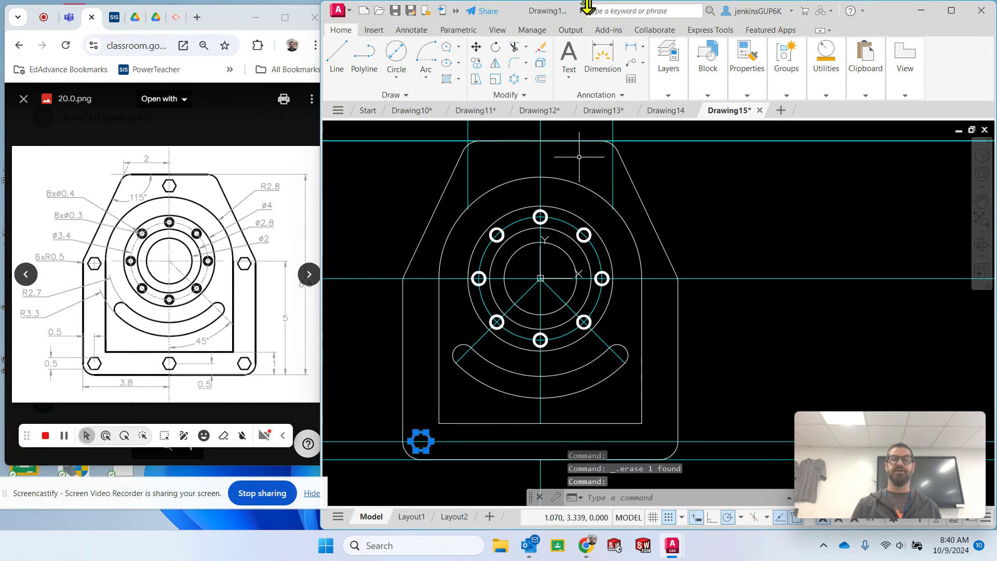
{"action": "left_click", "coordinate": [495, 63]}
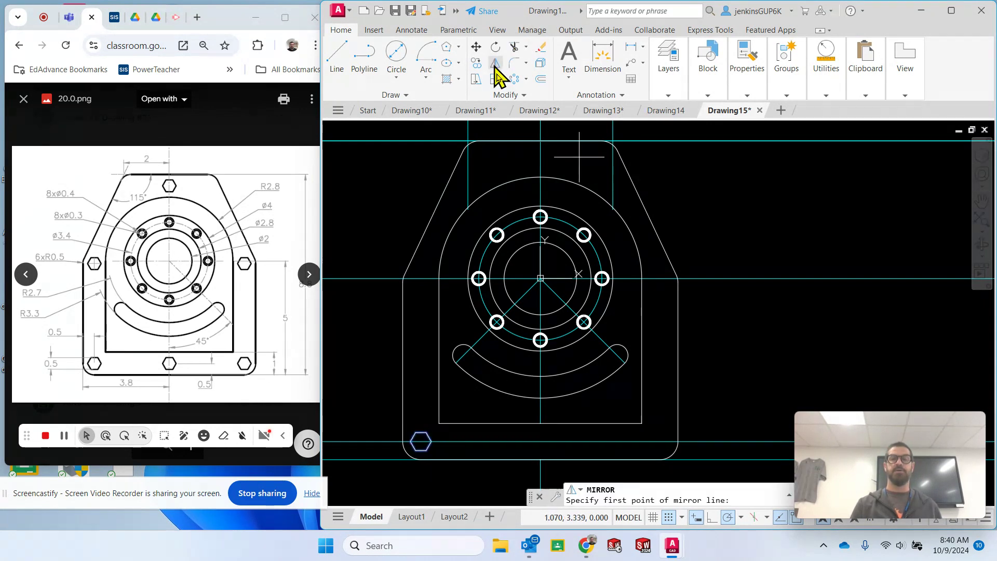
{"action": "left_click", "coordinate": [541, 398]}
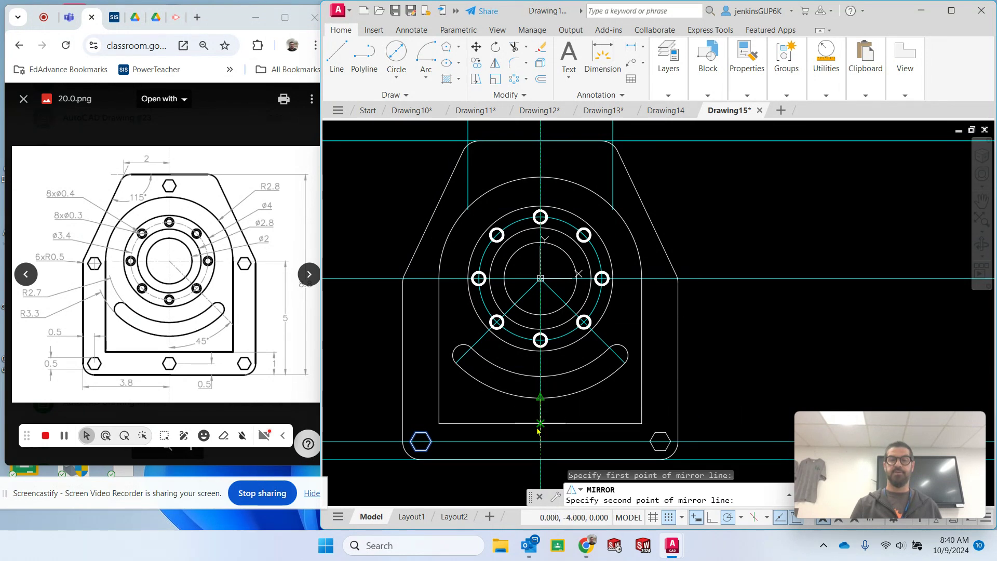
{"action": "left_click", "coordinate": [541, 425]}
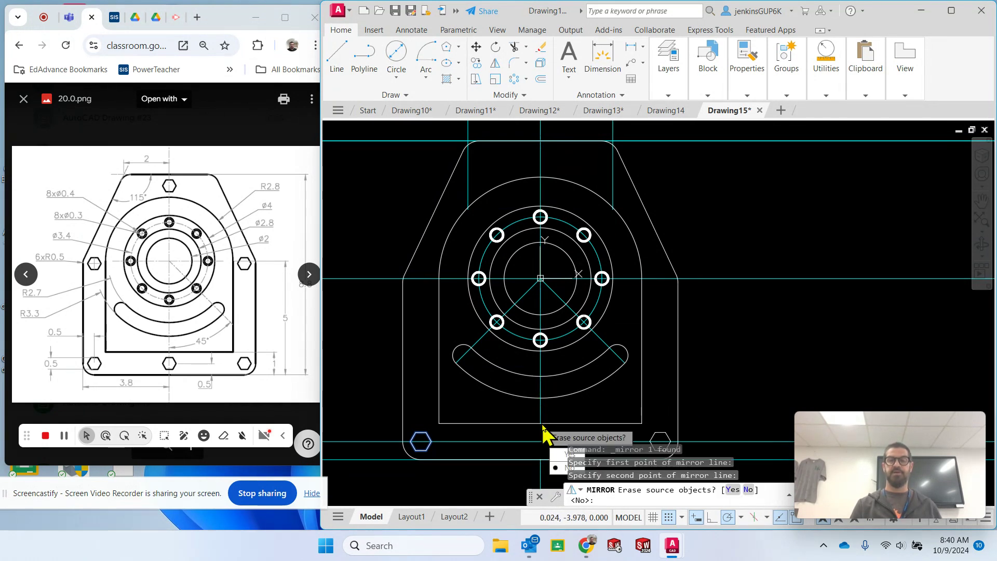
{"action": "key", "text": "Escape"}
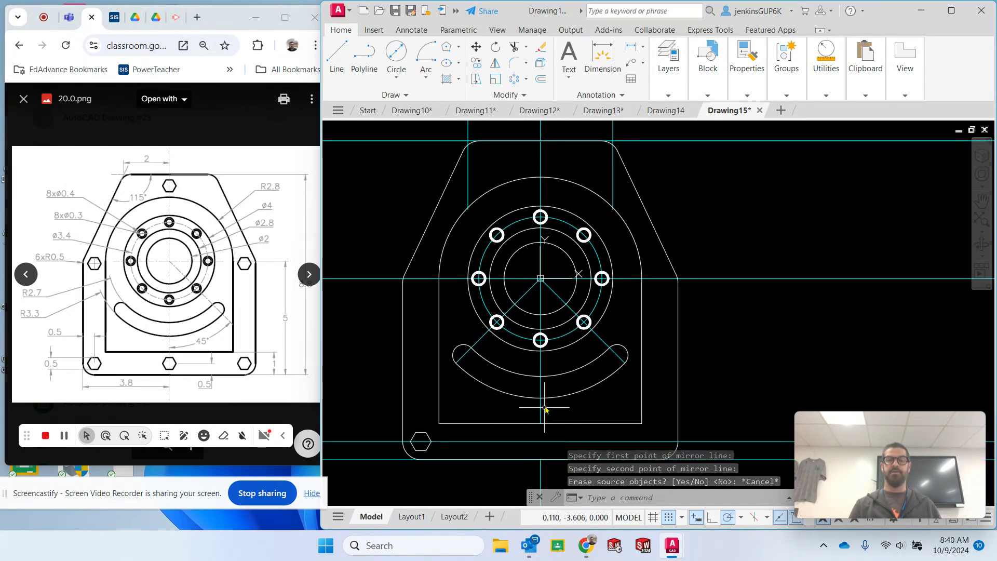
- Extend the vertical center construction line downward past the inner outline so it crosses the offset construction line above the plate's bottom edge
{"action": "left_click", "coordinate": [525, 46]}
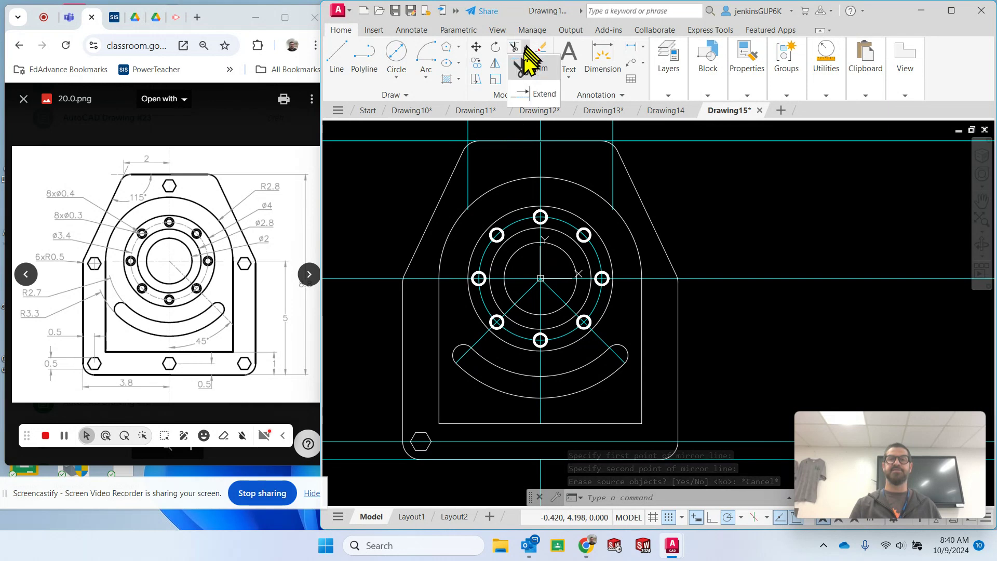
{"action": "left_click", "coordinate": [540, 93]}
{"action": "left_click", "coordinate": [539, 408]}
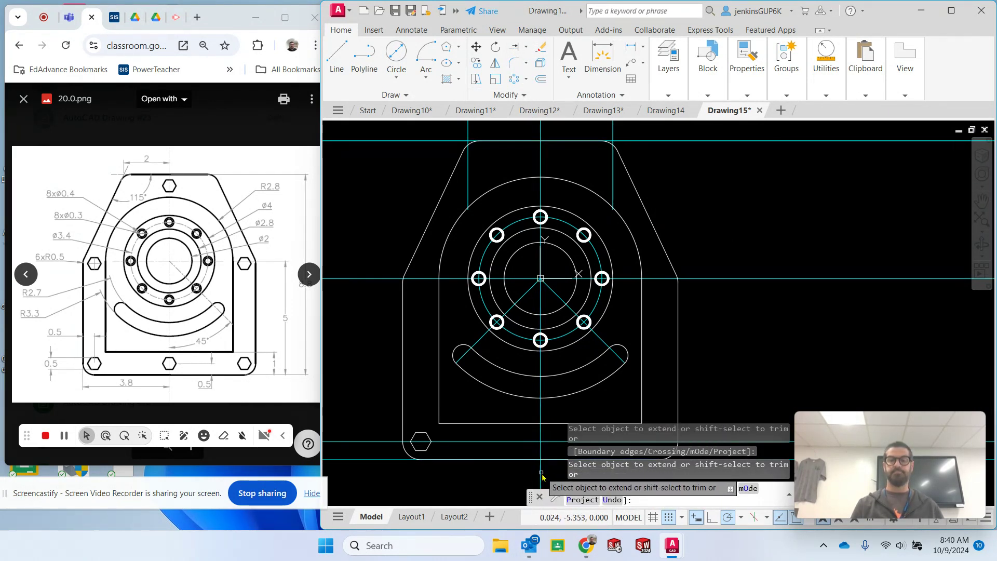
{"action": "key", "text": "Escape"}
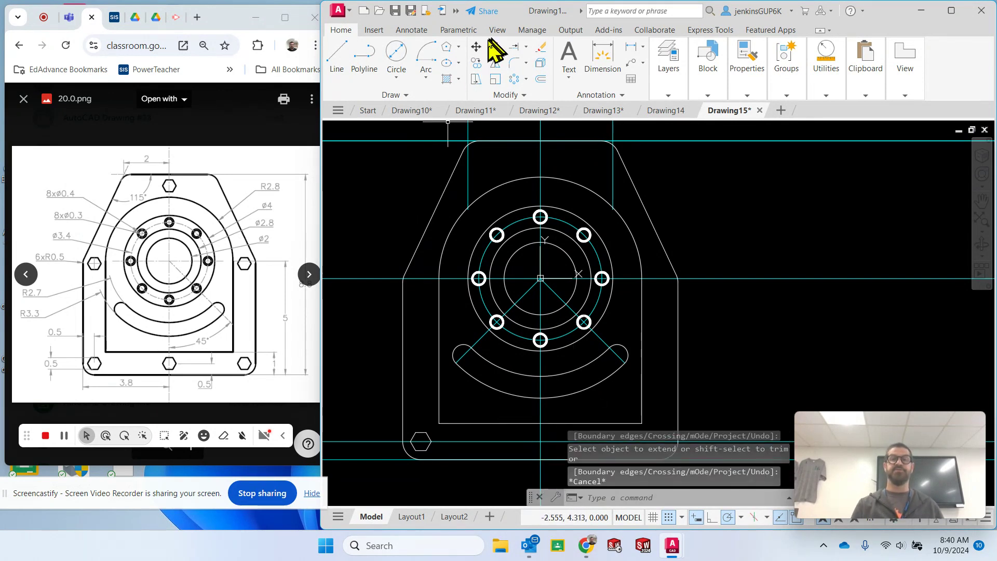
- Draw a hexagon circumscribed about a 0.25 radius circle where the vertical centerline crosses the offset bottom construction line
{"action": "left_click", "coordinate": [458, 47]}
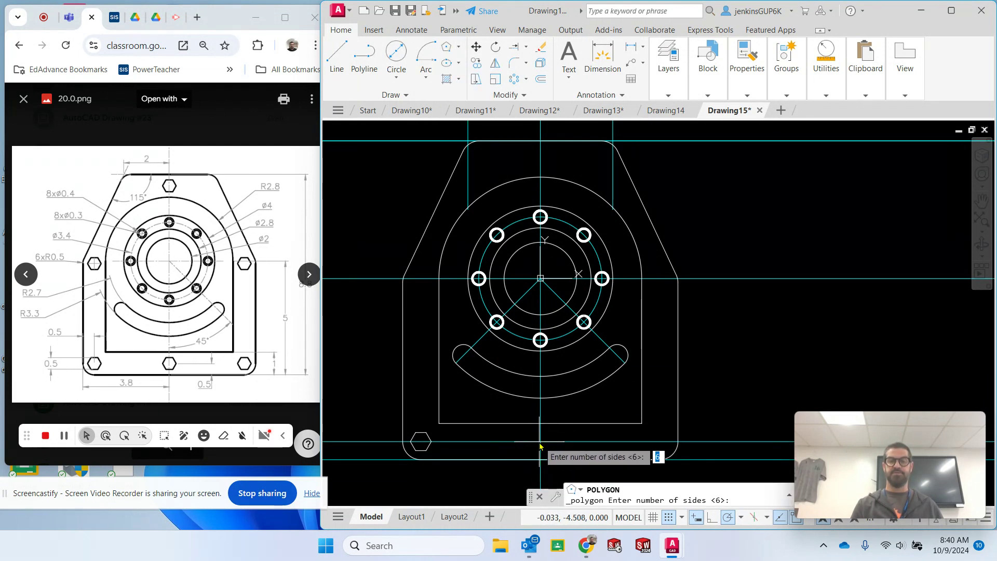
{"action": "key", "text": "Return"}
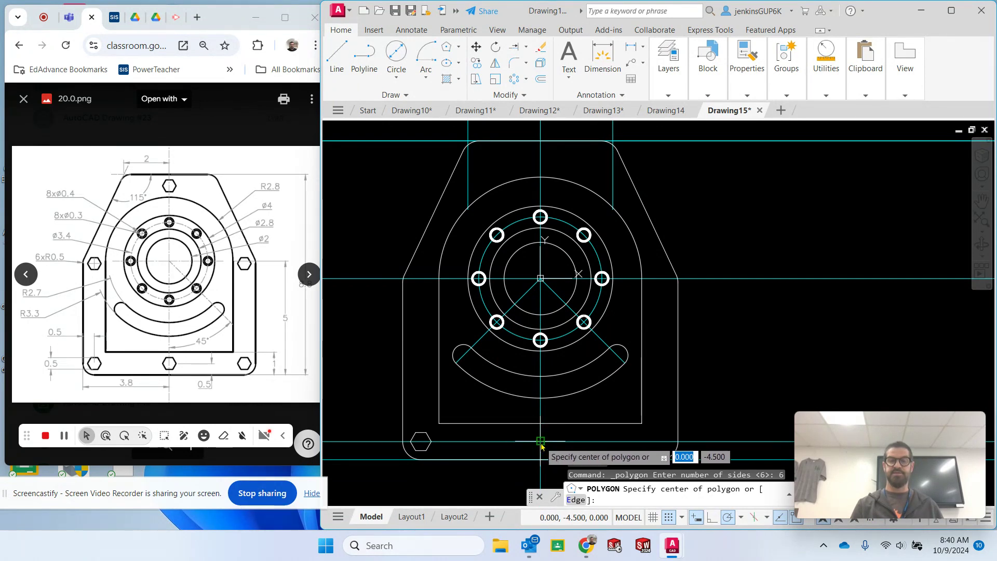
{"action": "left_click", "coordinate": [539, 442]}
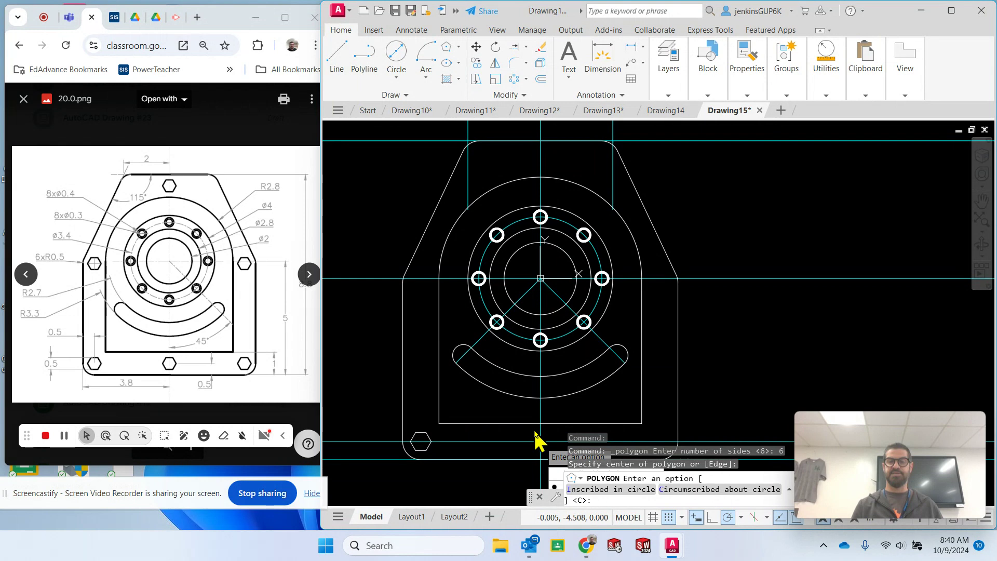
{"action": "left_click", "coordinate": [699, 489]}
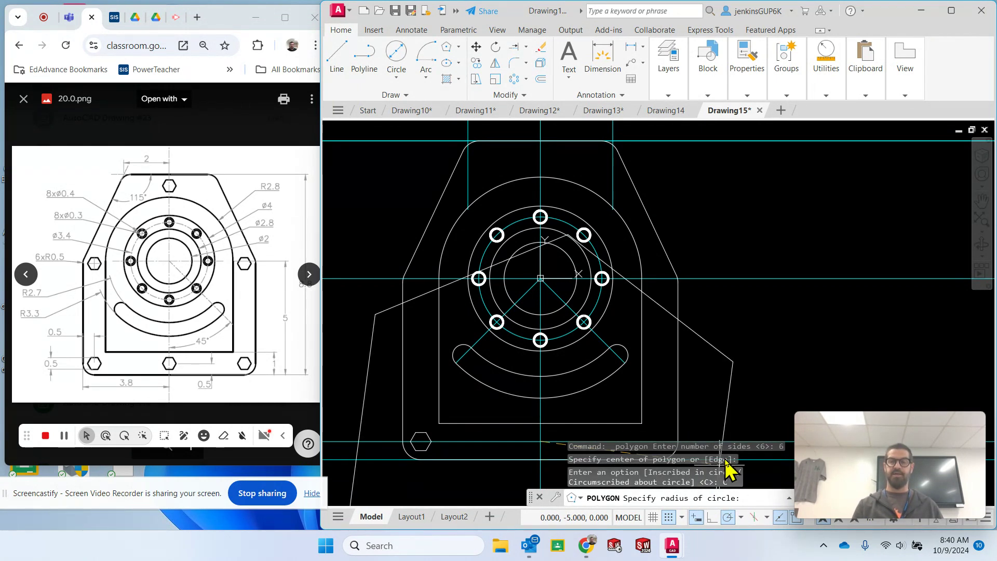
{"action": "type", "text": ".25"}
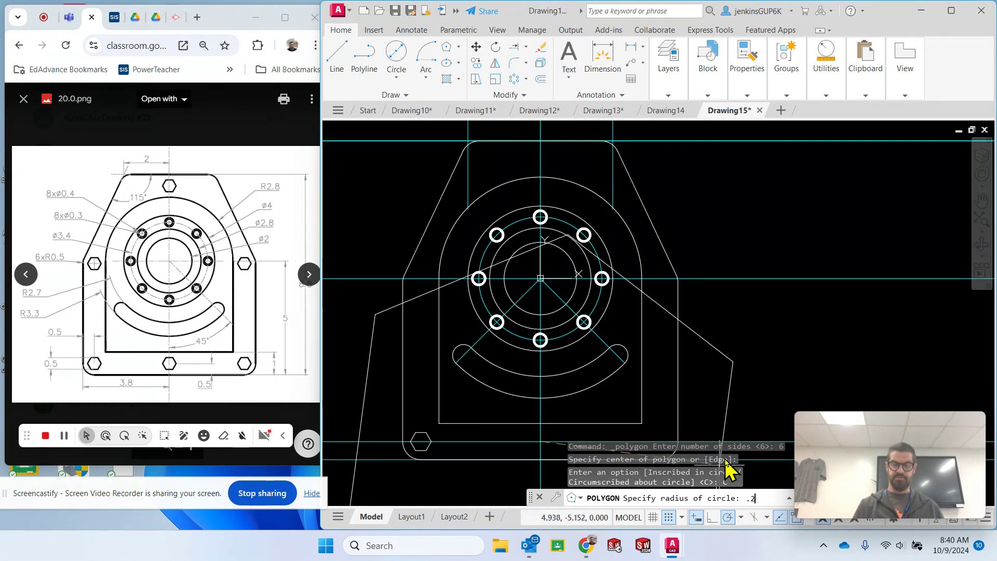
{"action": "key", "text": "Return"}
{"action": "key", "text": "Escape"}
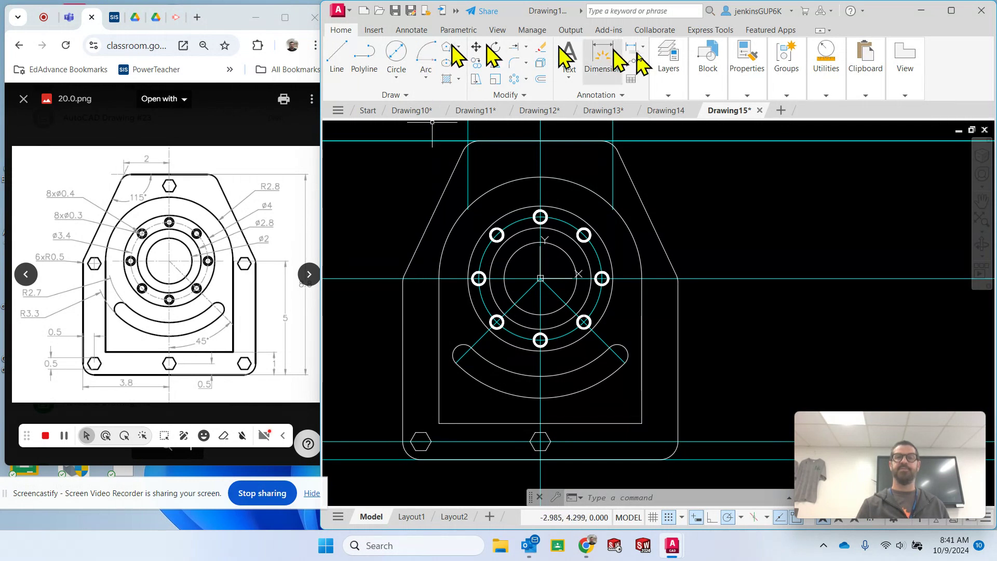
- Make the Construction layer current
{"action": "left_click", "coordinate": [697, 85]}
{"action": "mouse_move", "coordinate": [659, 96]}
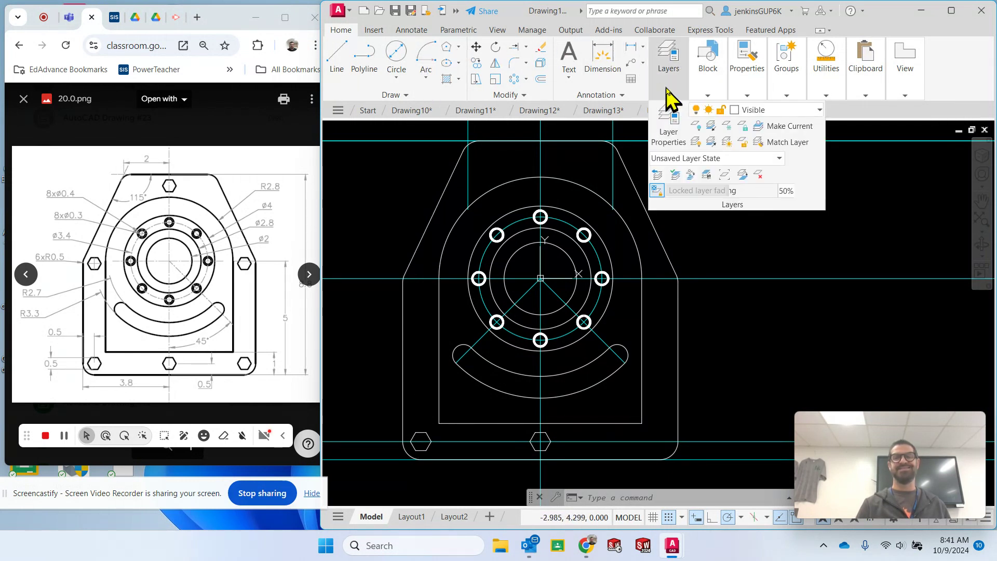
{"action": "left_click", "coordinate": [767, 156]}
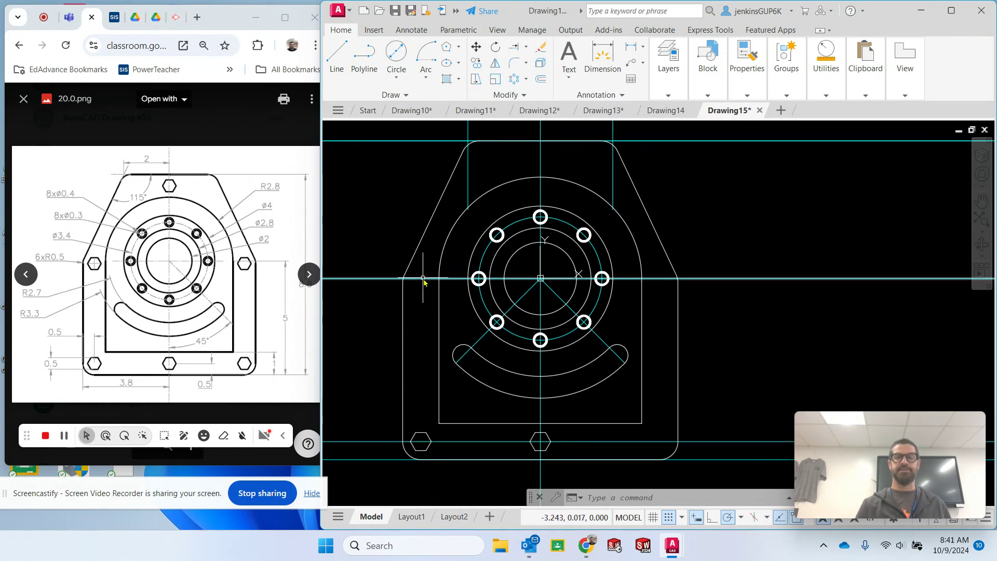
{"action": "key", "text": "Escape"}
{"action": "key", "text": "Escape"}
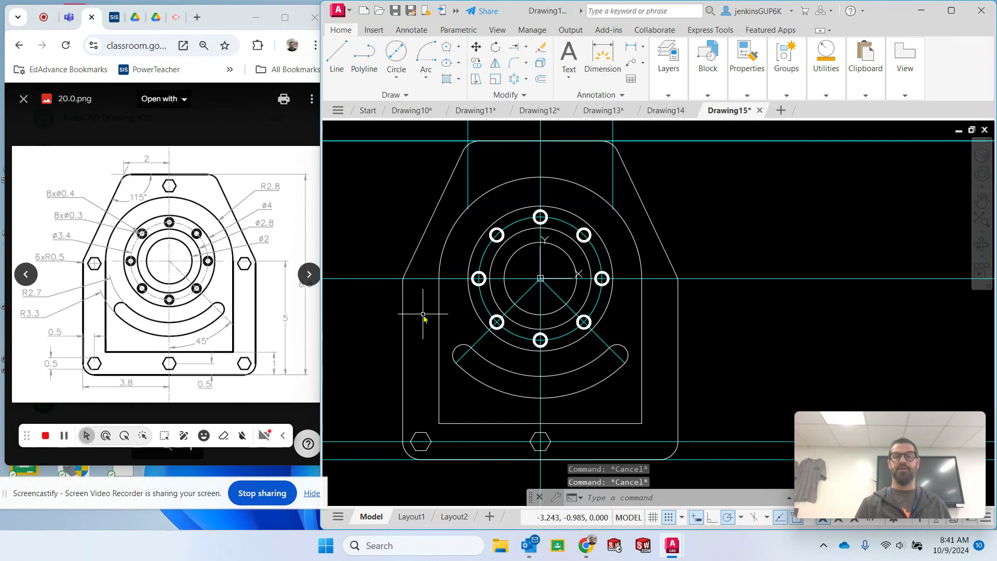
- Mirror the bottom-left hexagon about the plate's vertical centerline, keeping the source object
{"action": "left_click", "coordinate": [421, 432]}
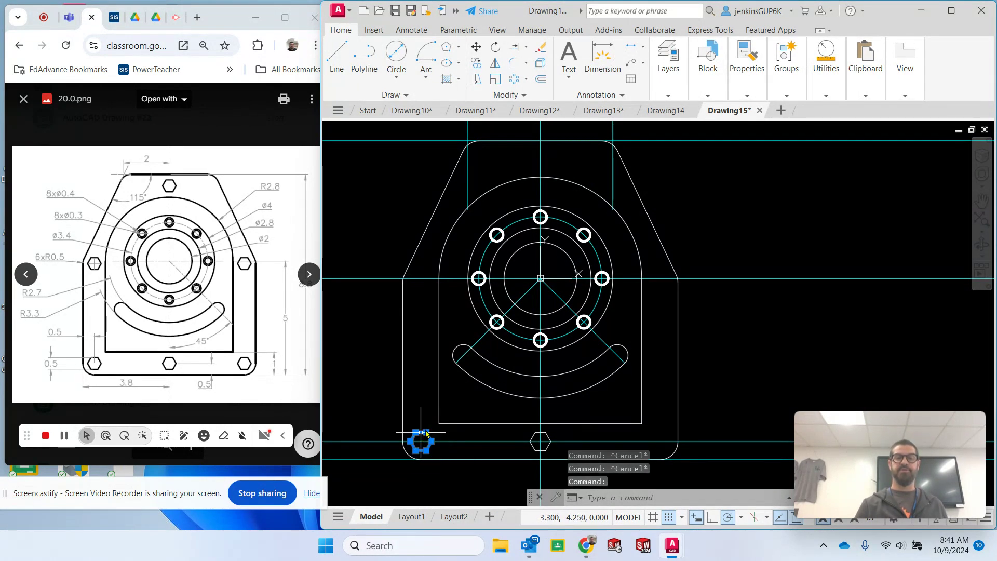
{"action": "left_click", "coordinate": [495, 63]}
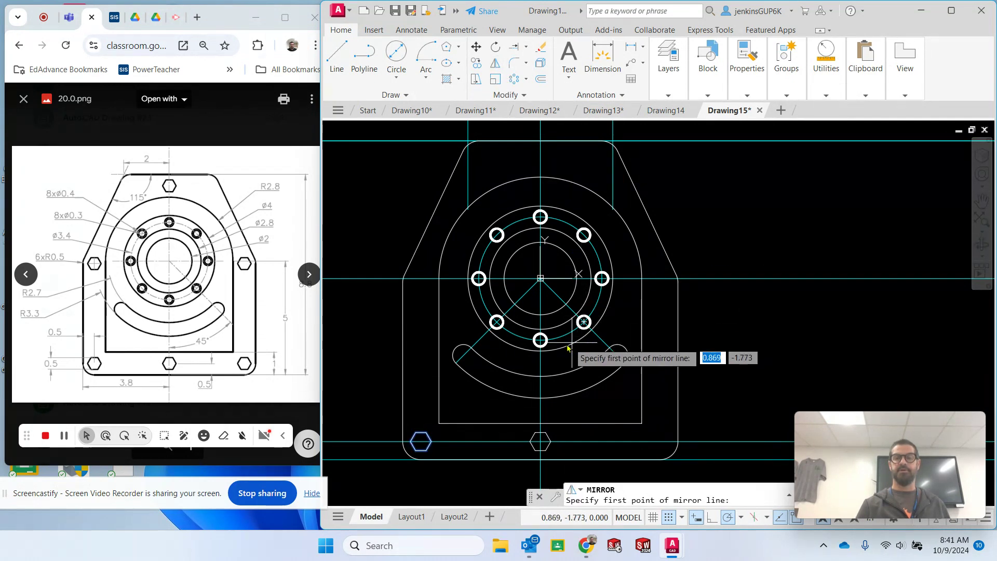
{"action": "left_click", "coordinate": [540, 376]}
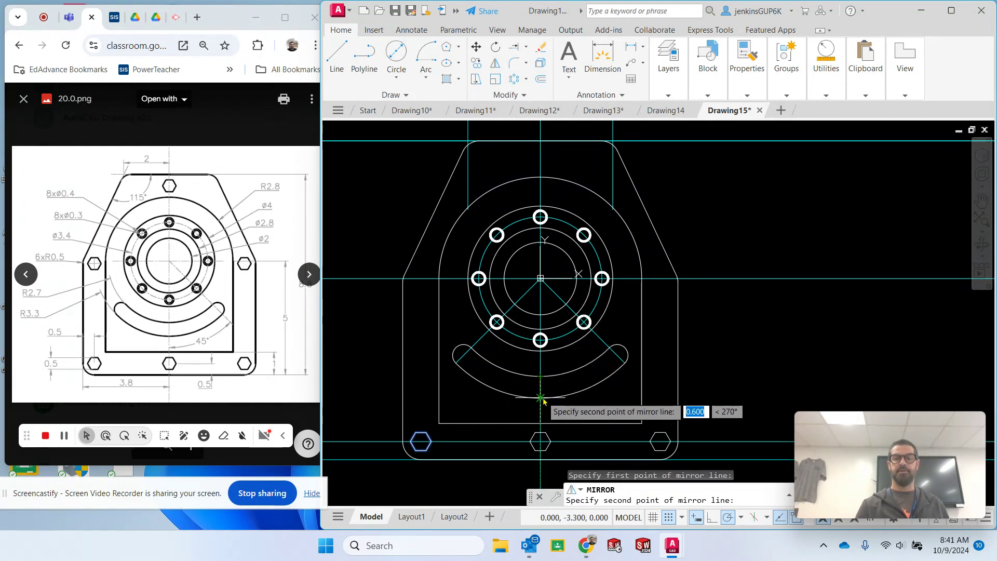
{"action": "left_click", "coordinate": [541, 399]}
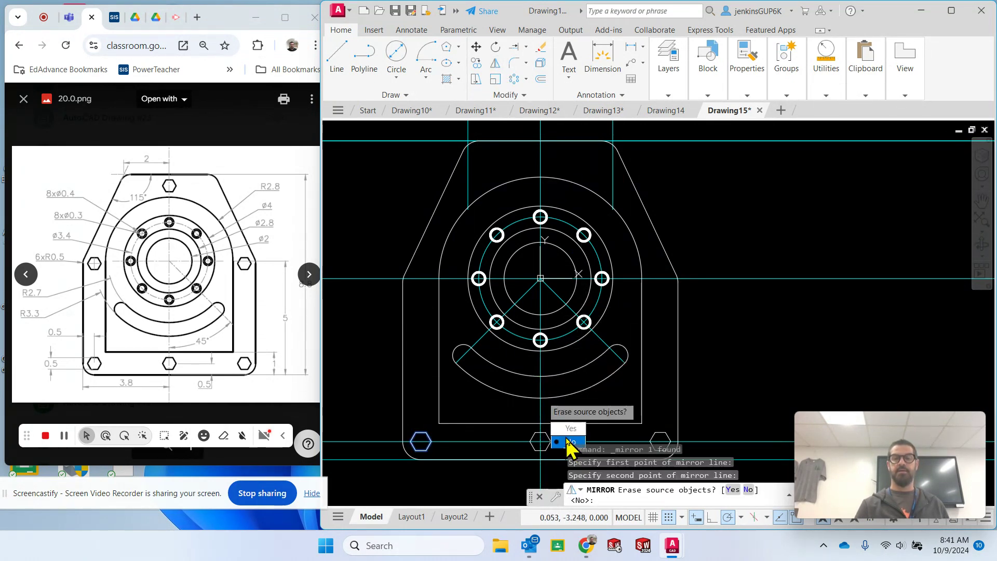
{"action": "key", "text": "Return"}
{"action": "key", "text": "Escape"}
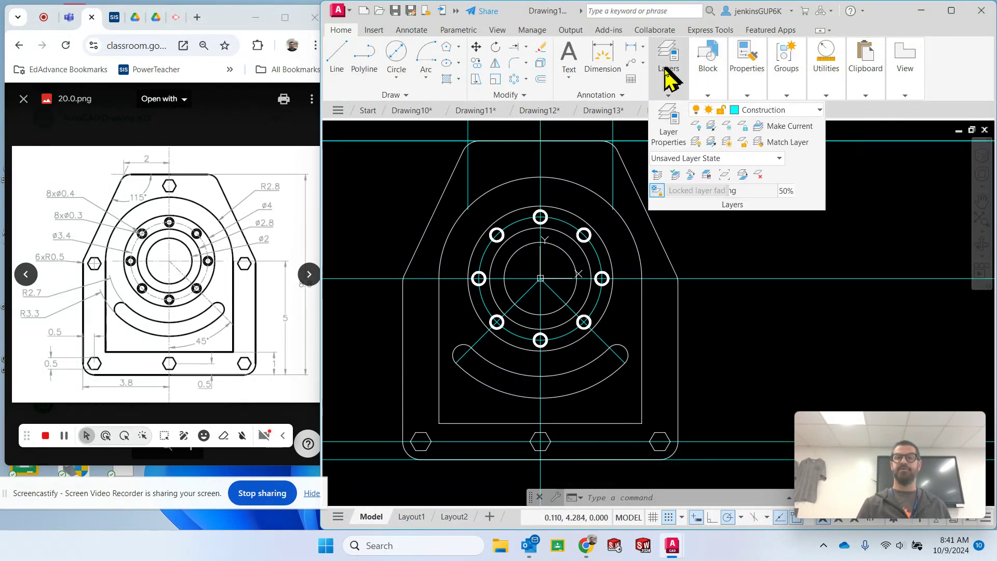
- Draw a 0.5 long vertical line downward from the midpoint of the plate's top edge
{"action": "left_click", "coordinate": [335, 56]}
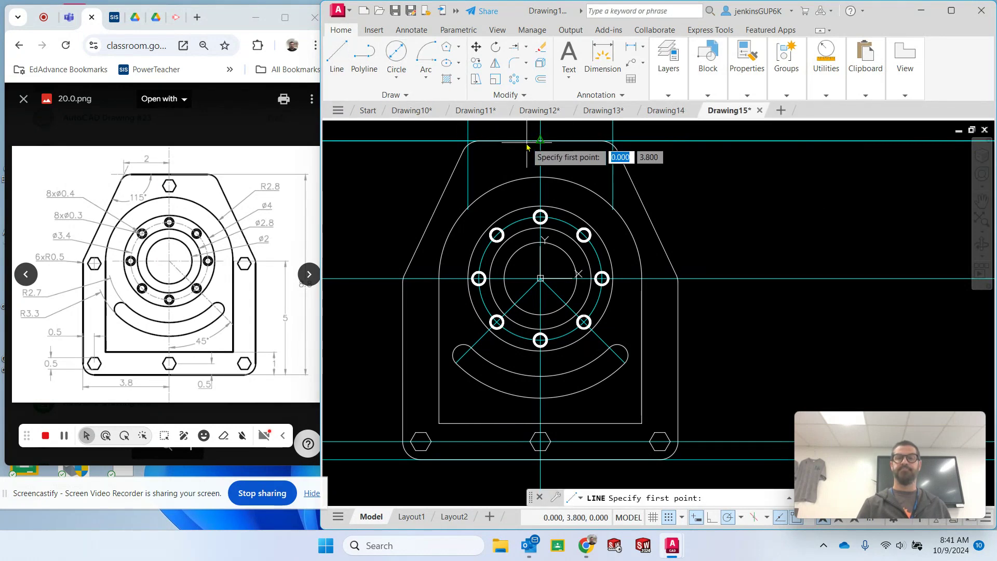
{"action": "left_click", "coordinate": [542, 147]}
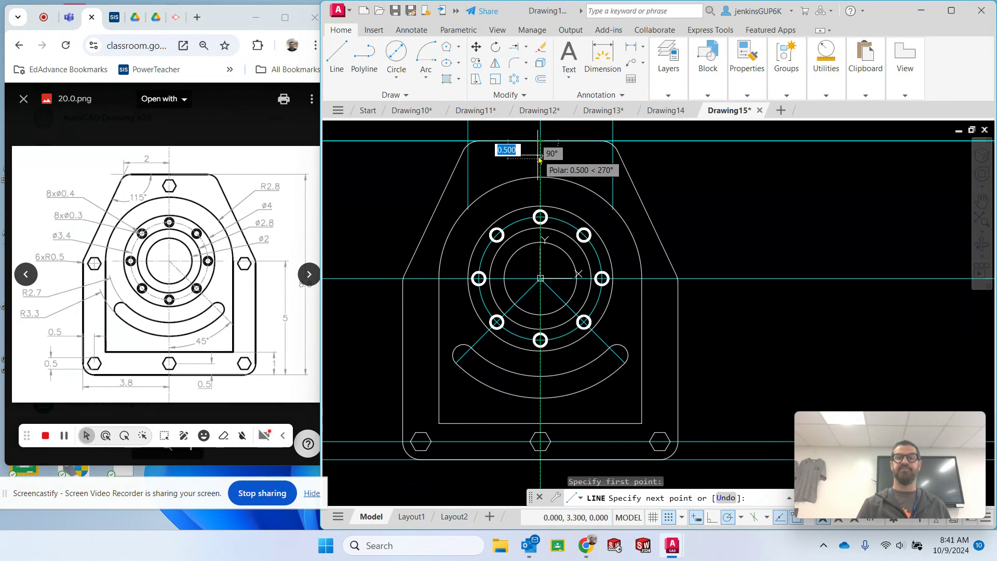
{"action": "type", "text": ".5"}
{"action": "key", "text": "Return"}
{"action": "key", "text": "Escape"}
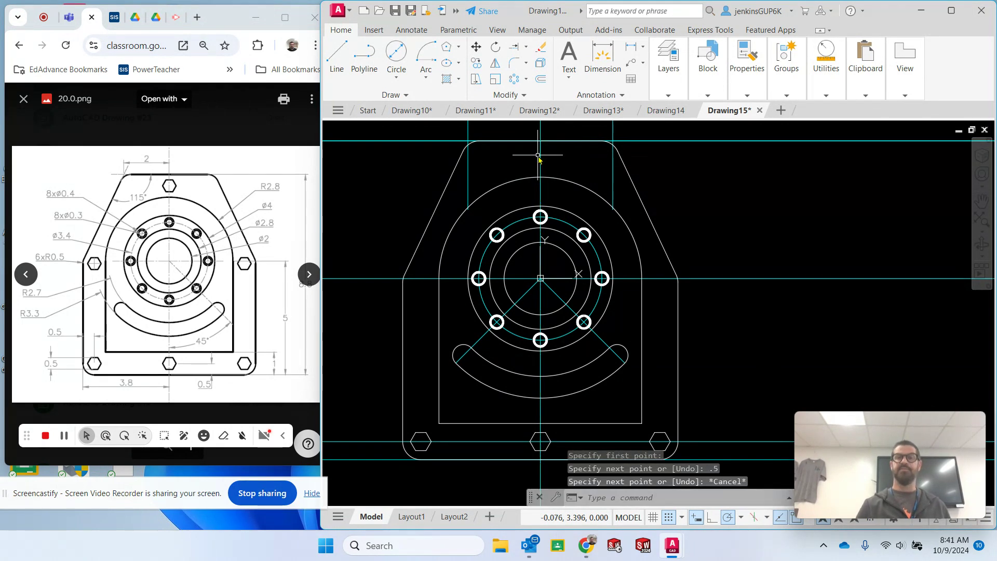
- Draw a hexagon circumscribed about a 0.25 radius circle, centered at the lower end of the 0.5 long line below the top edge
{"action": "left_click", "coordinate": [446, 47]}
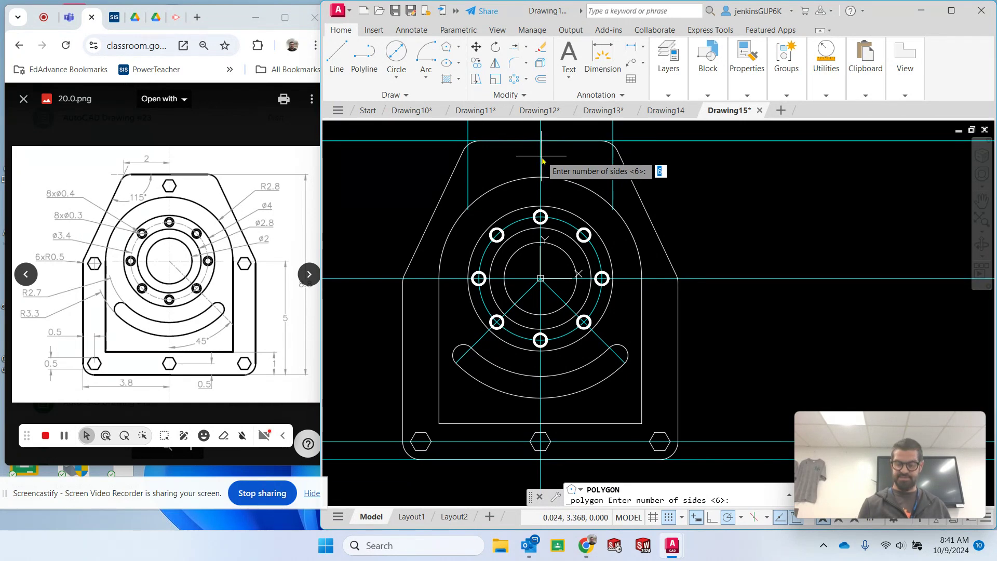
{"action": "key", "text": "Return"}
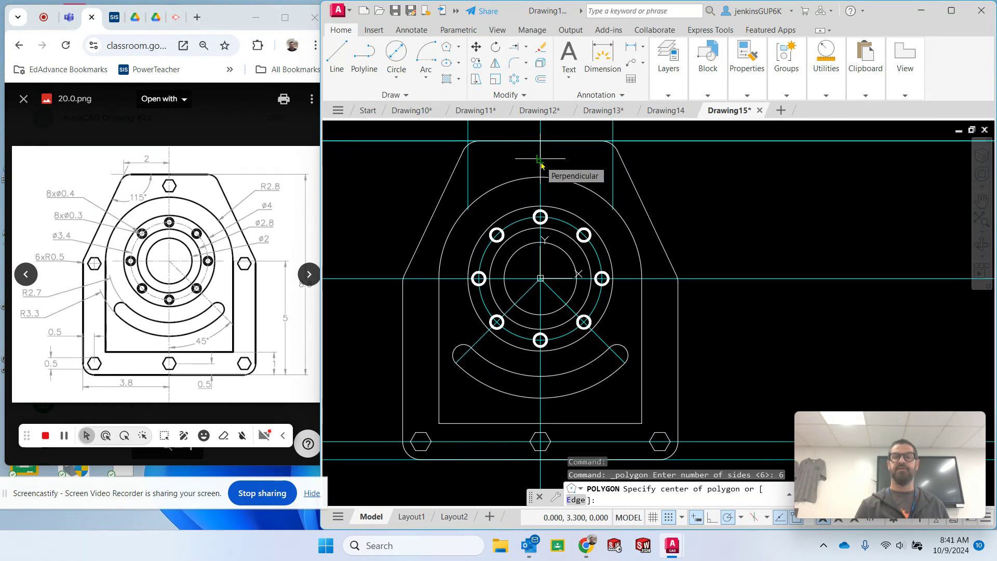
{"action": "scroll", "coordinate": [540, 160], "scroll_direction": "up", "scroll_amount": 4}
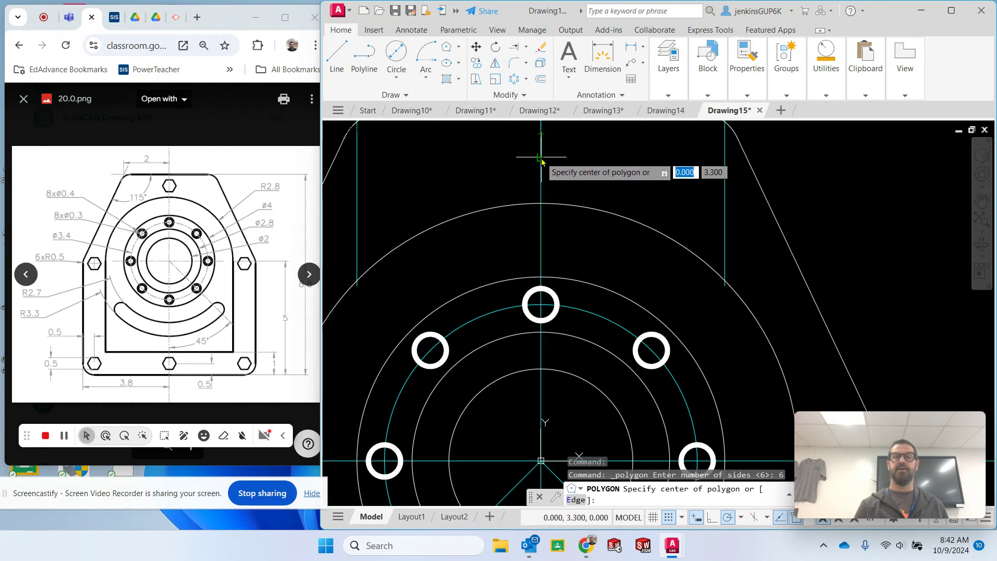
{"action": "left_click", "coordinate": [541, 161]}
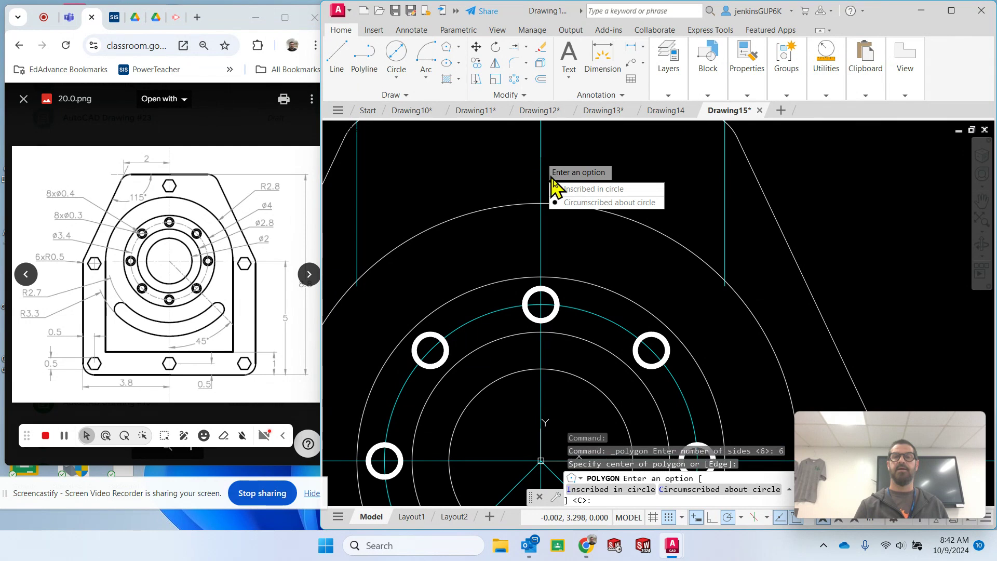
{"action": "left_click", "coordinate": [577, 202]}
{"action": "type", "text": ".2"}
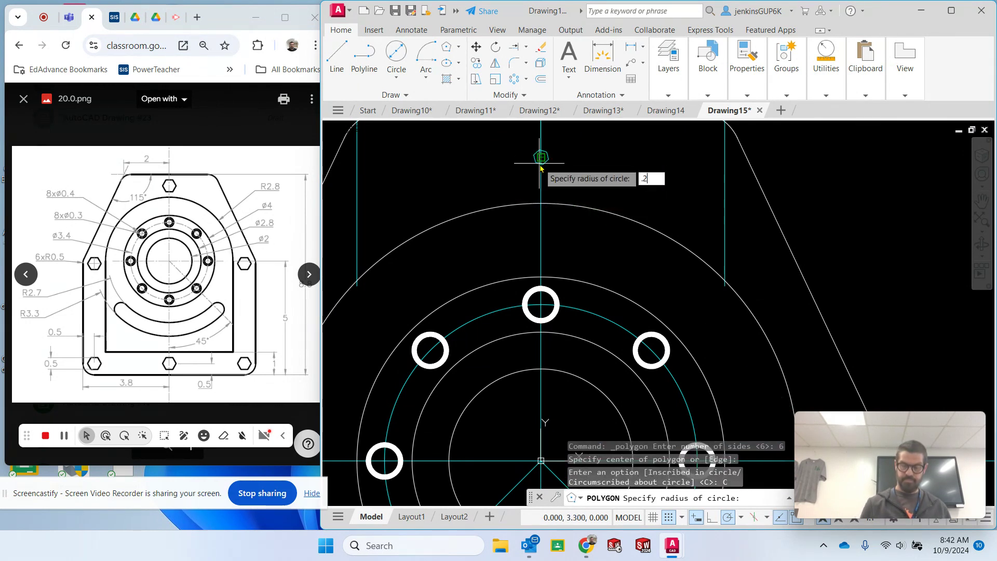
{"action": "type", "text": "5"}
{"action": "key", "text": "Return"}
{"action": "key", "text": "Escape"}
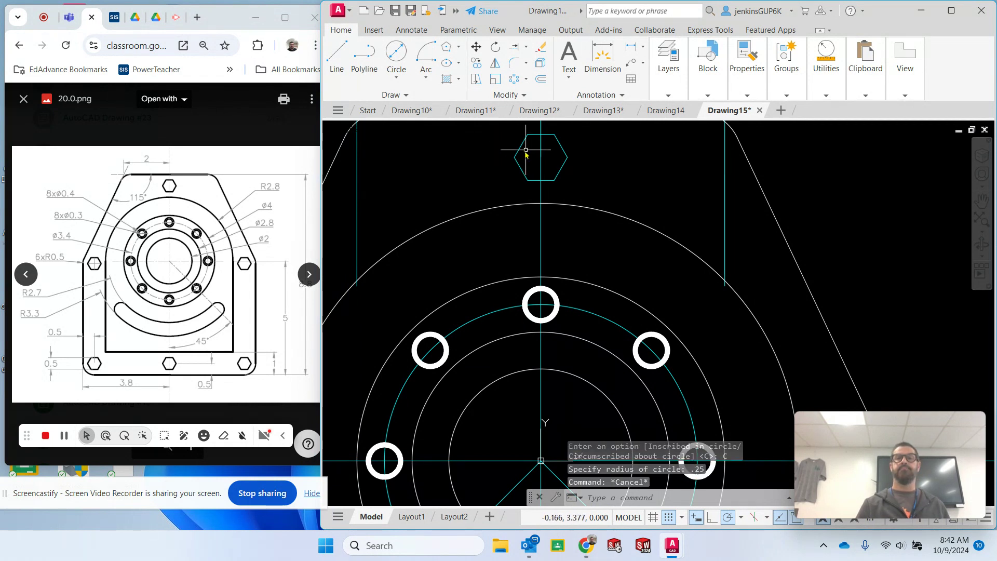
- Move the hexagon near the plate's top edge to the Visible layer
{"action": "left_click", "coordinate": [523, 152]}
{"action": "left_click", "coordinate": [707, 95]}
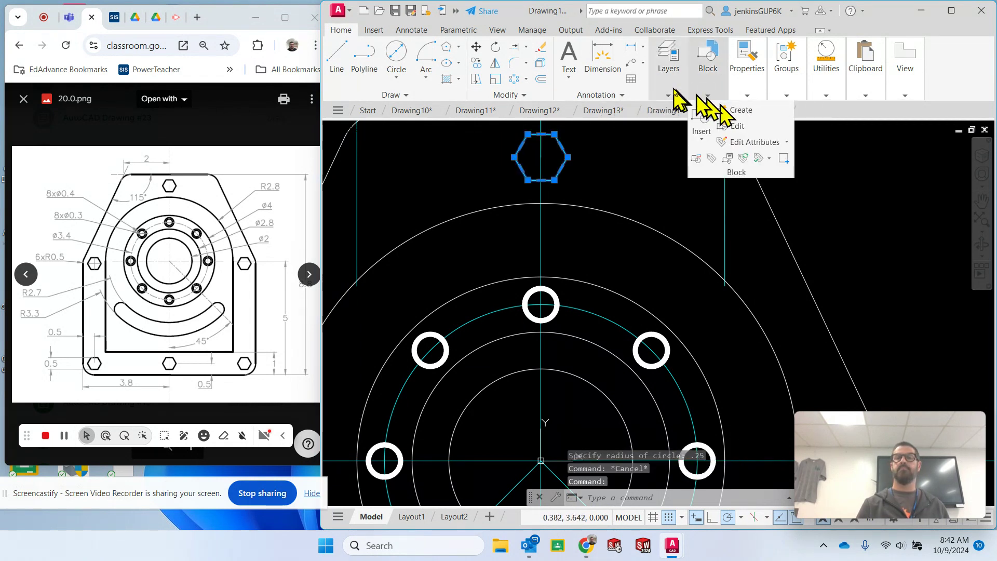
{"action": "left_click", "coordinate": [668, 95]}
{"action": "left_click", "coordinate": [743, 111]}
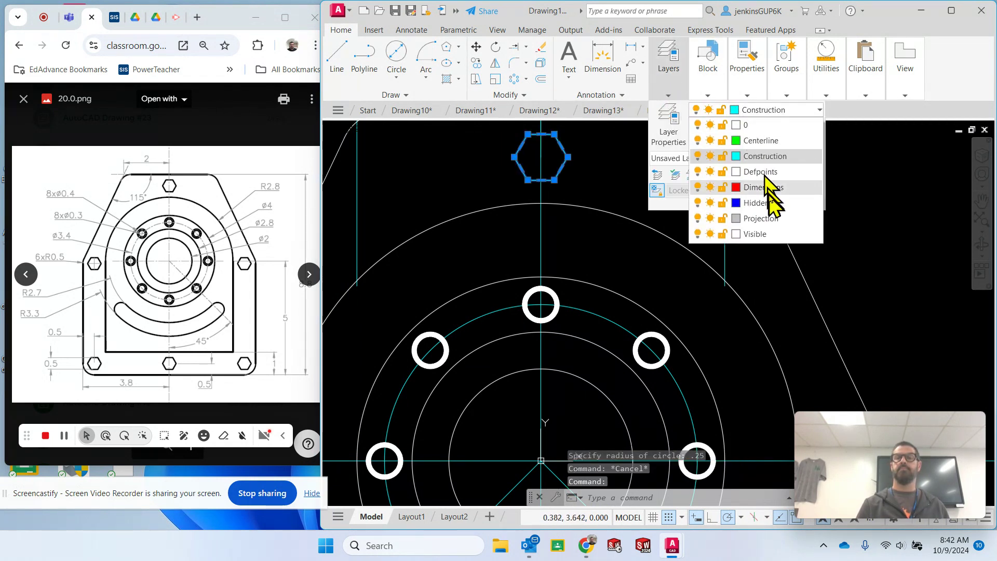
{"action": "left_click", "coordinate": [755, 234]}
{"action": "key", "text": "Escape"}
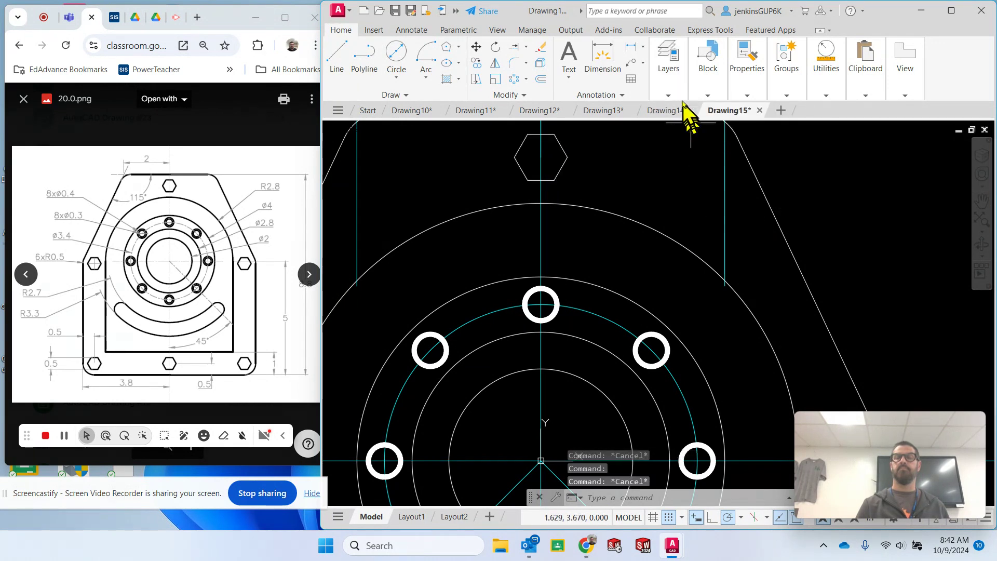
- Make the Visible layer current
{"action": "left_click", "coordinate": [669, 94]}
{"action": "left_click", "coordinate": [748, 110]}
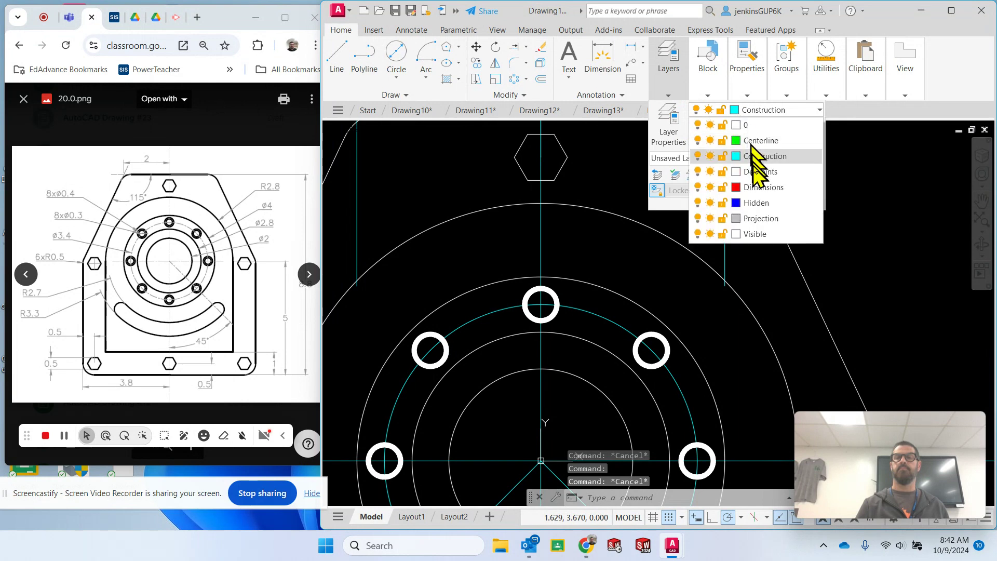
{"action": "left_click", "coordinate": [756, 234]}
- Draw a hexagon circumscribed about a 0.25 radius circle, directly above the bottom-left hexagon and about 0.1 below the horizontal centerline
{"action": "scroll", "coordinate": [468, 166], "scroll_direction": "down", "scroll_amount": 2}
{"action": "mouse_move", "coordinate": [468, 167]}
{"action": "middle_mouse_down"}
{"action": "mouse_move", "coordinate": [467, 175]}
{"action": "mouse_move", "coordinate": [602, 162]}
{"action": "mouse_move", "coordinate": [579, 165]}
{"action": "middle_mouse_up"}
{"action": "scroll", "coordinate": [540, 177], "scroll_direction": "down", "scroll_amount": 2}
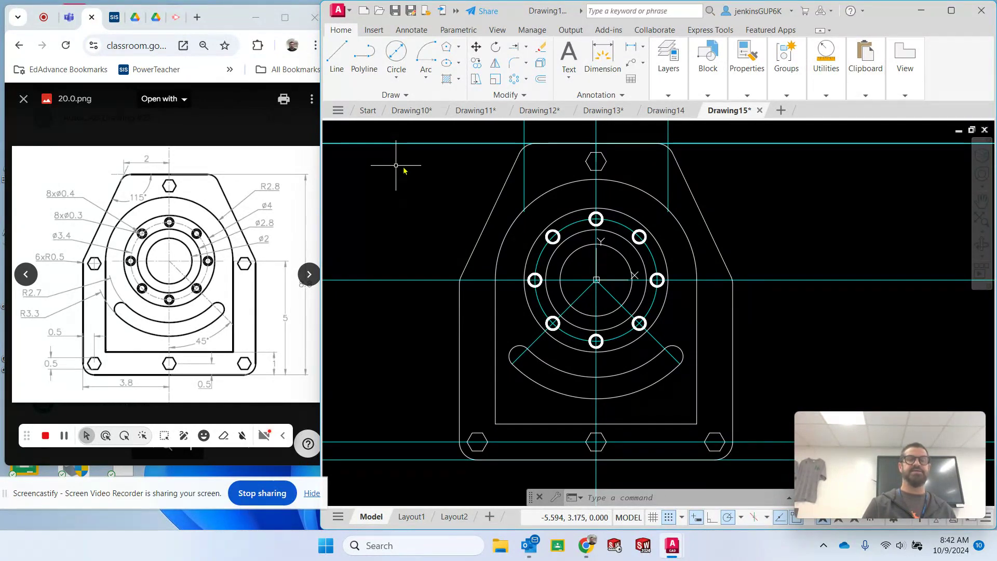
{"action": "left_click", "coordinate": [447, 49]}
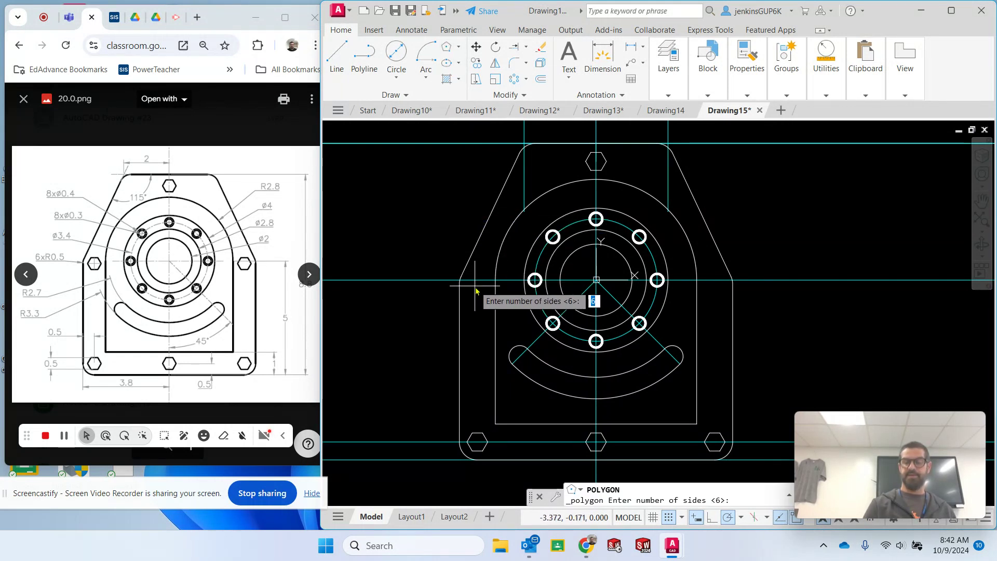
{"action": "key", "text": "Return"}
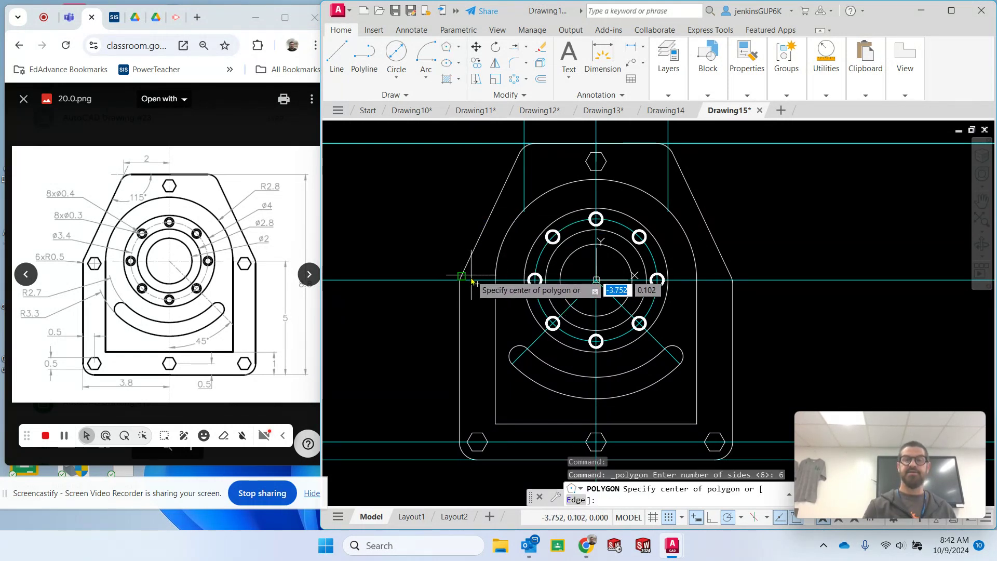
{"action": "left_click", "coordinate": [480, 286]}
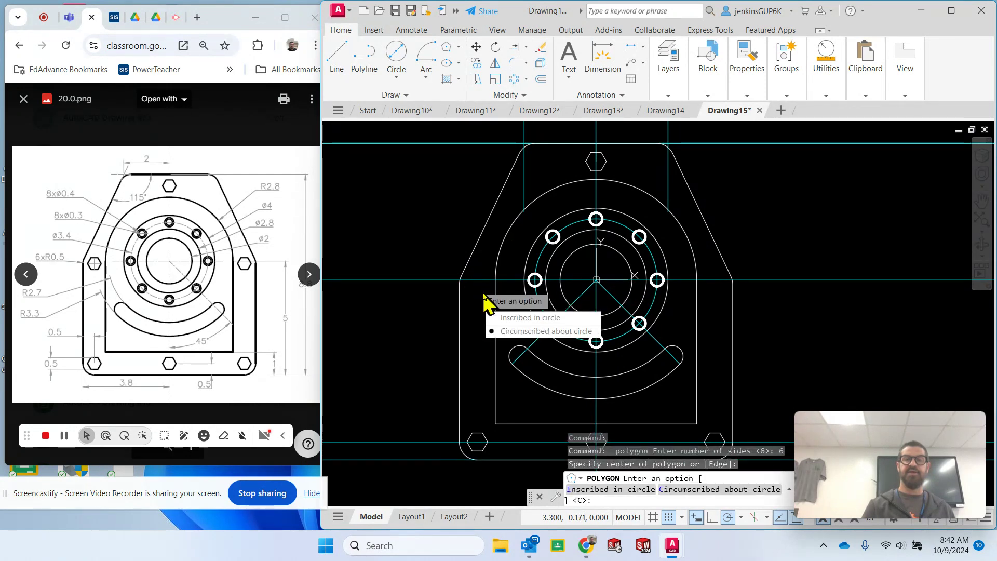
{"action": "left_click", "coordinate": [525, 333]}
{"action": "type", "text": ".25"}
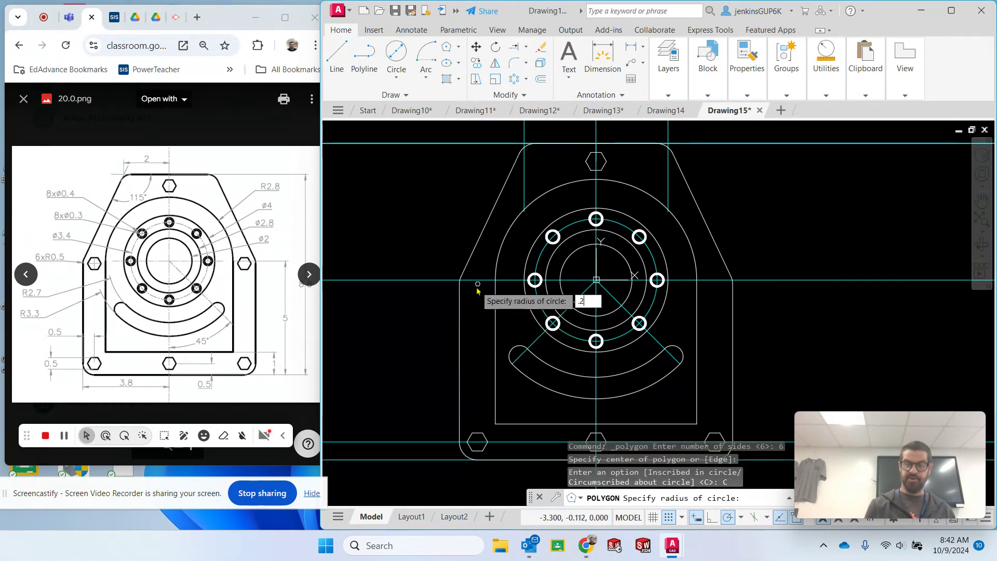
{"action": "key", "text": "Return"}
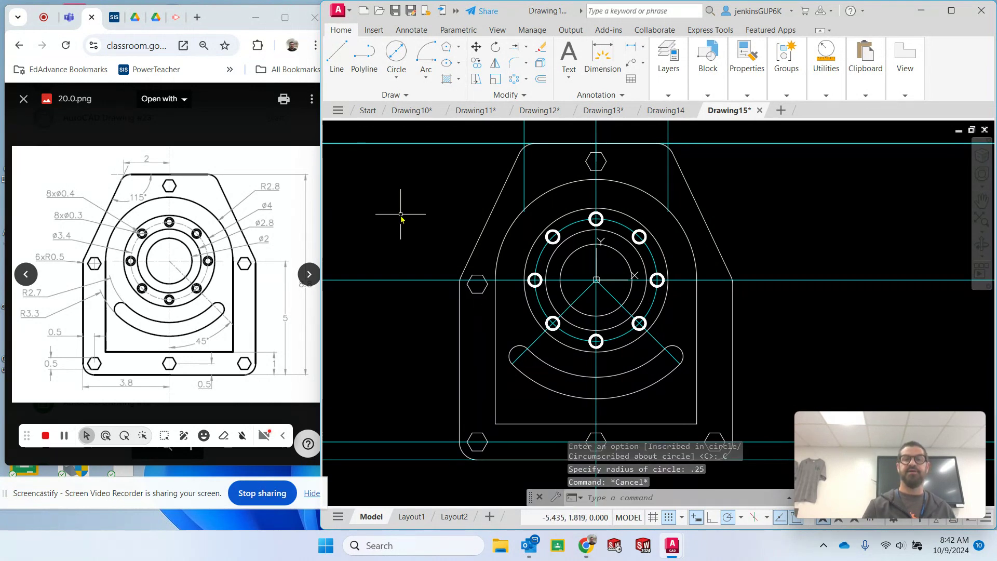
{"action": "key", "text": "Escape"}
- Mirror the left side hexagon about the plate's vertical centerline, keeping the source object
{"action": "left_click", "coordinate": [481, 281]}
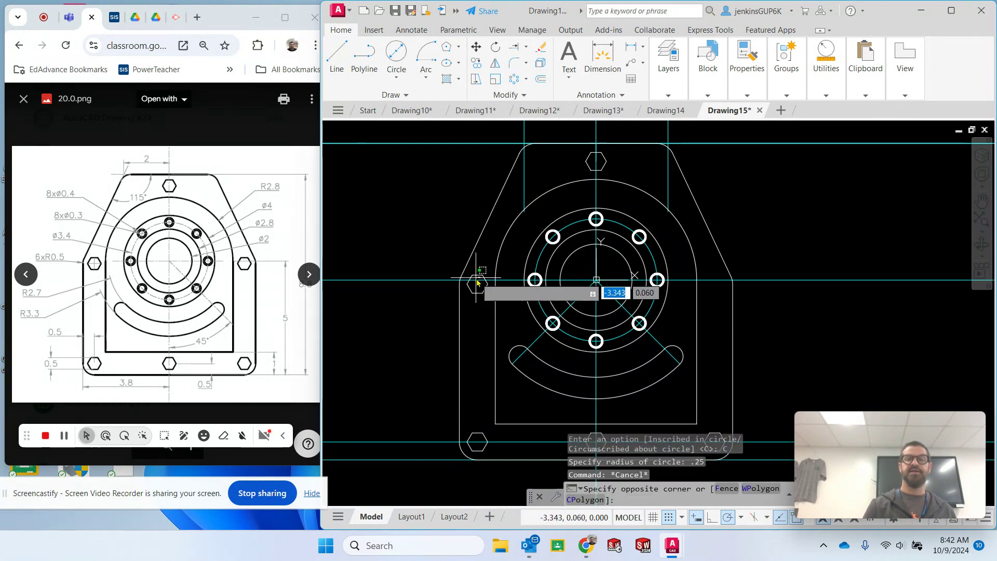
{"action": "key", "text": "Escape"}
{"action": "left_click", "coordinate": [477, 283]}
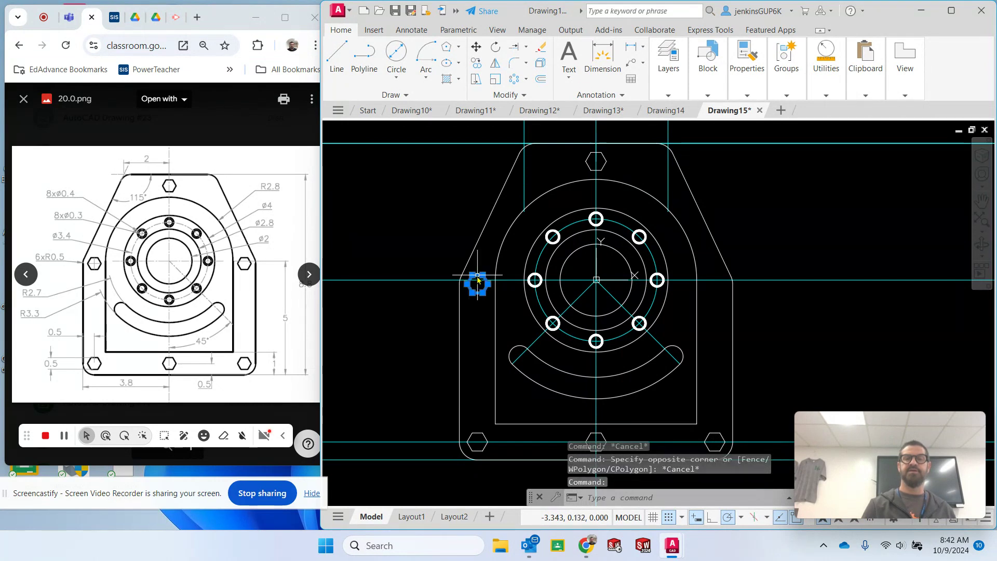
{"action": "left_click", "coordinate": [496, 63]}
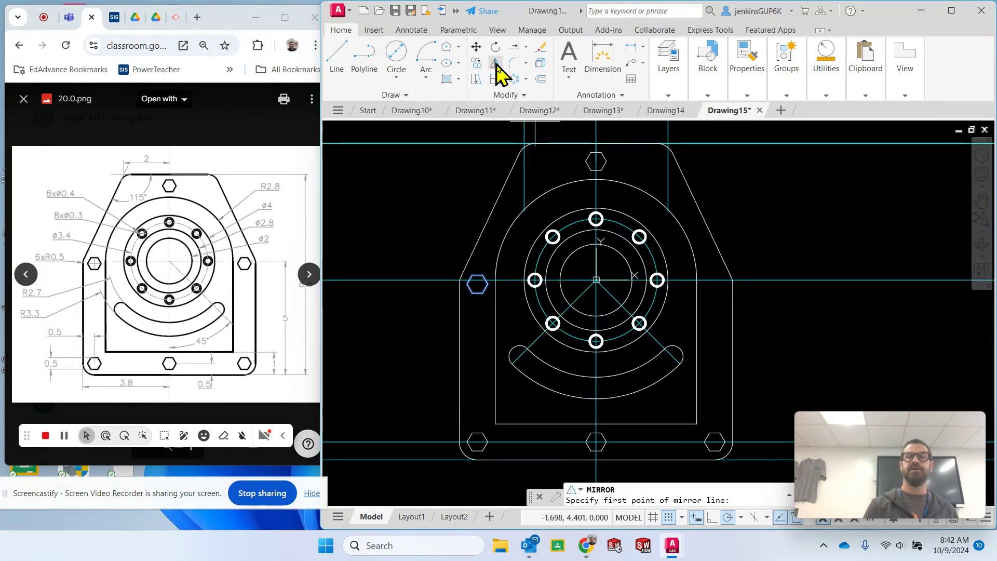
{"action": "left_click", "coordinate": [597, 281]}
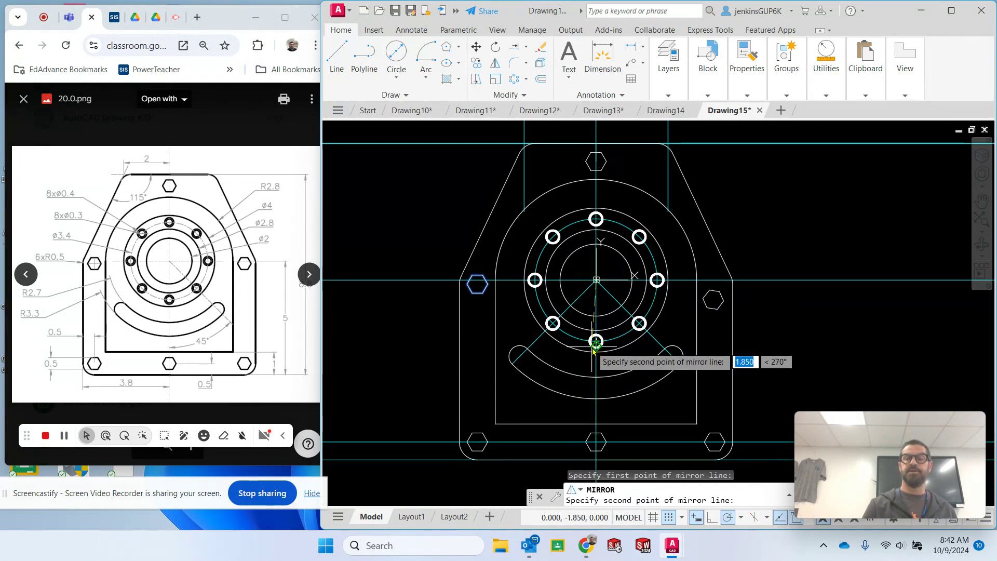
{"action": "left_click", "coordinate": [596, 343]}
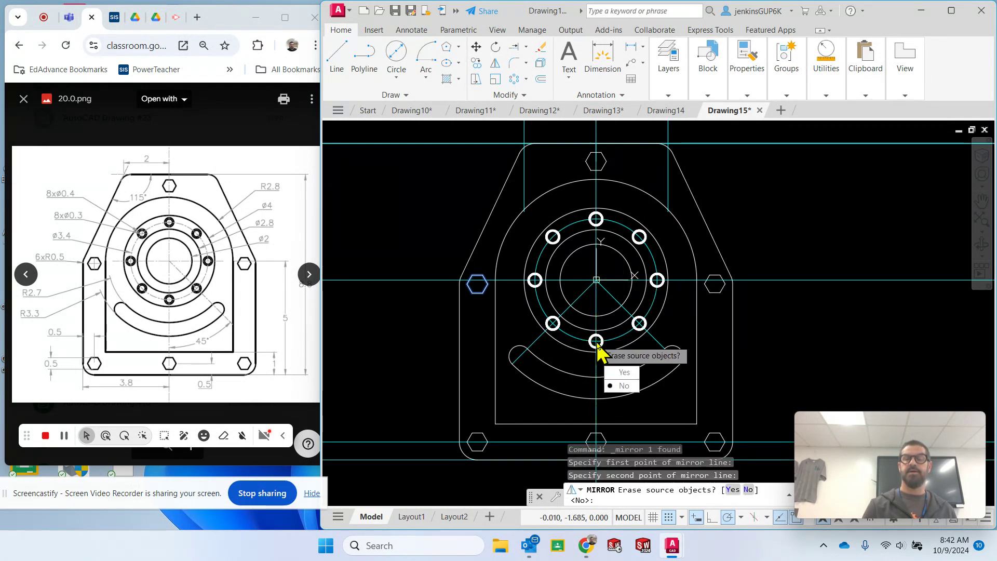
{"action": "left_click", "coordinate": [623, 385]}
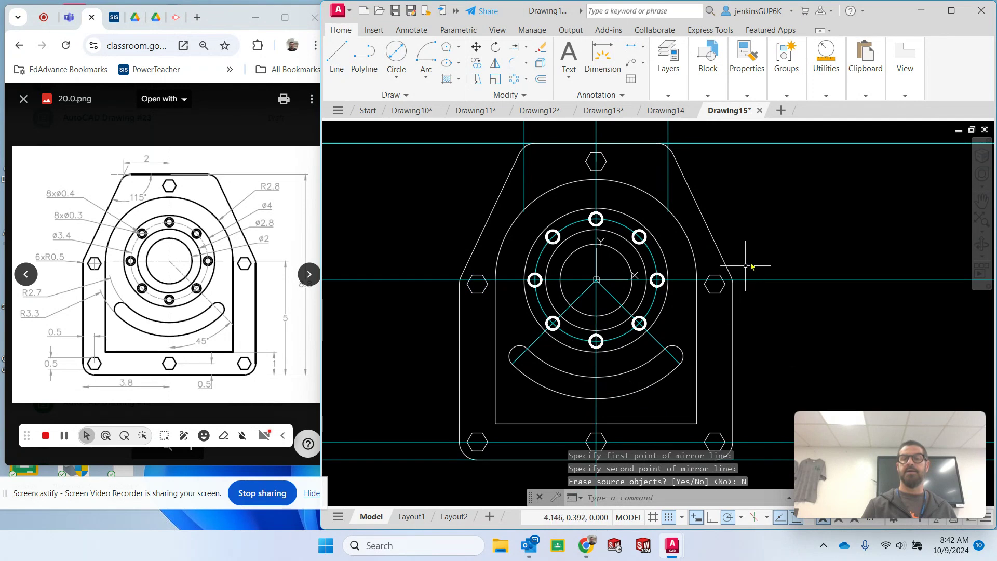
{"action": "key", "text": "Escape"}
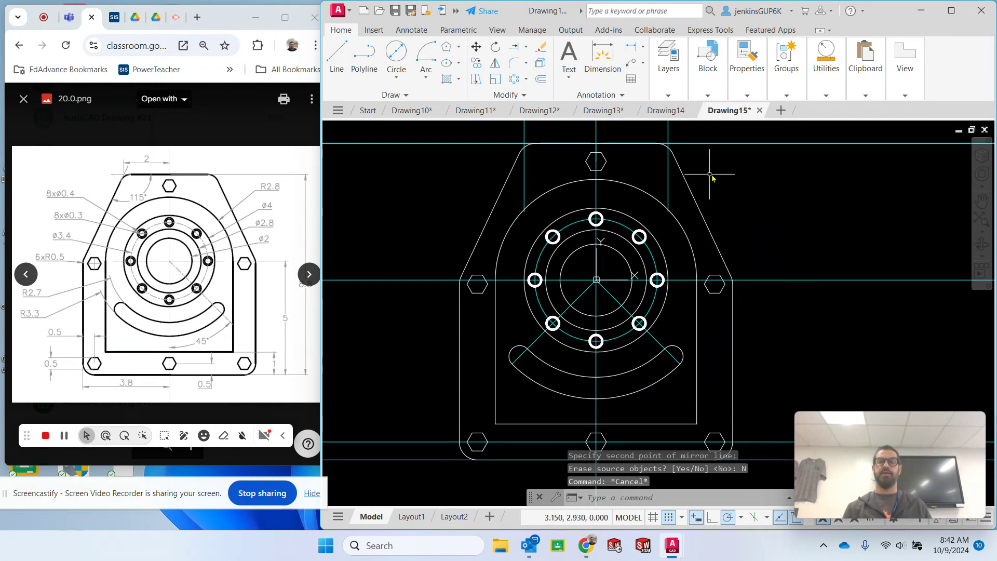
- Make layer 0 current and turn off the Construction layer
{"action": "left_click", "coordinate": [669, 95]}
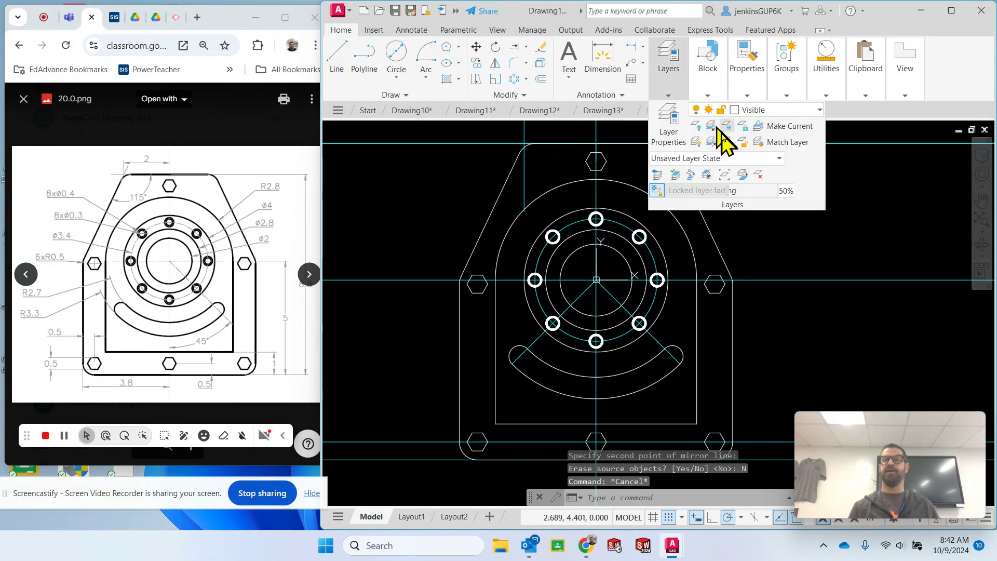
{"action": "left_click", "coordinate": [757, 111]}
{"action": "left_click", "coordinate": [752, 124]}
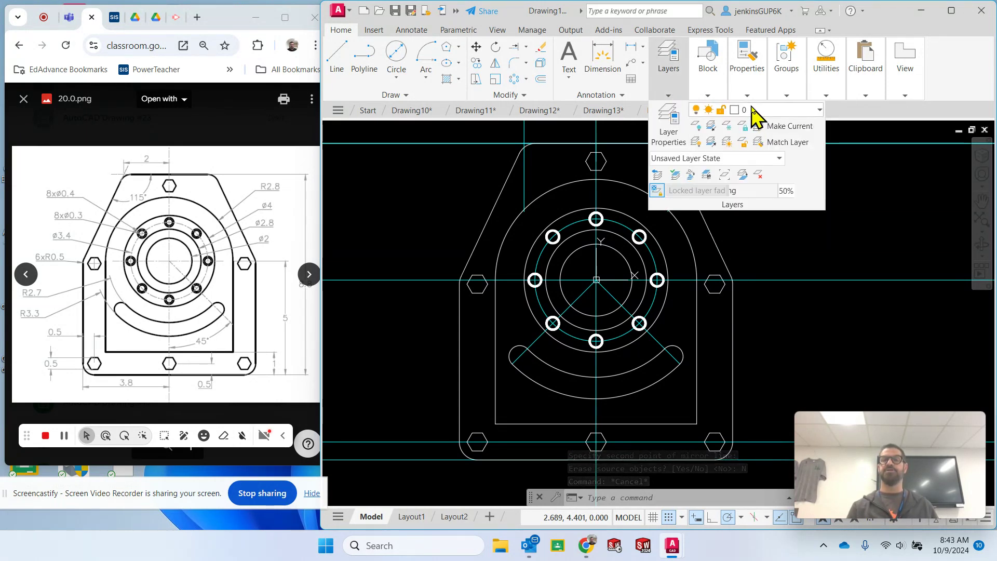
{"action": "left_click", "coordinate": [752, 111]}
{"action": "left_click", "coordinate": [698, 156]}
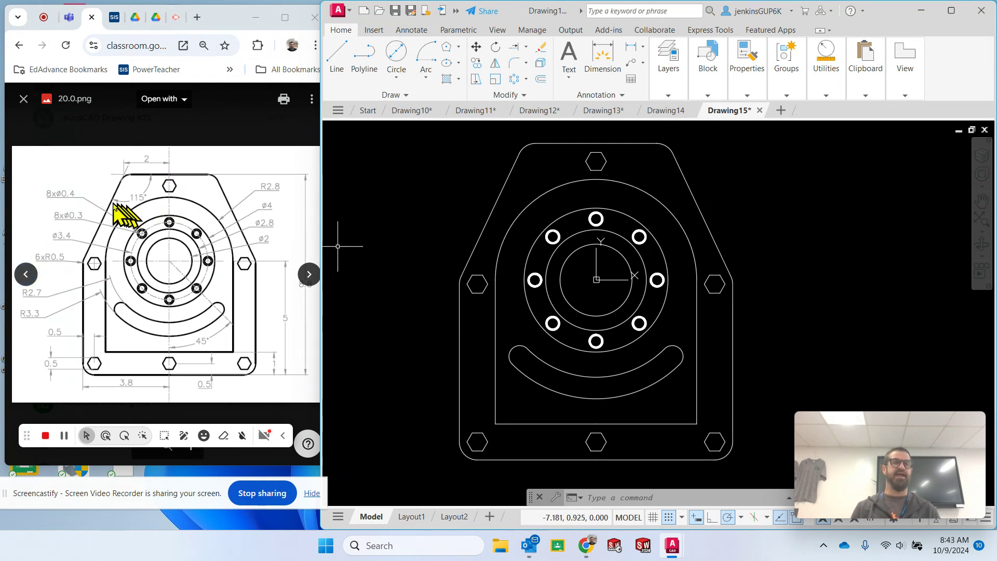
- Check the angle between the plate's top edge and left slanted edge with an angular dimension preview, without placing it
{"action": "left_click", "coordinate": [643, 52]}
{"action": "left_click", "coordinate": [663, 127]}
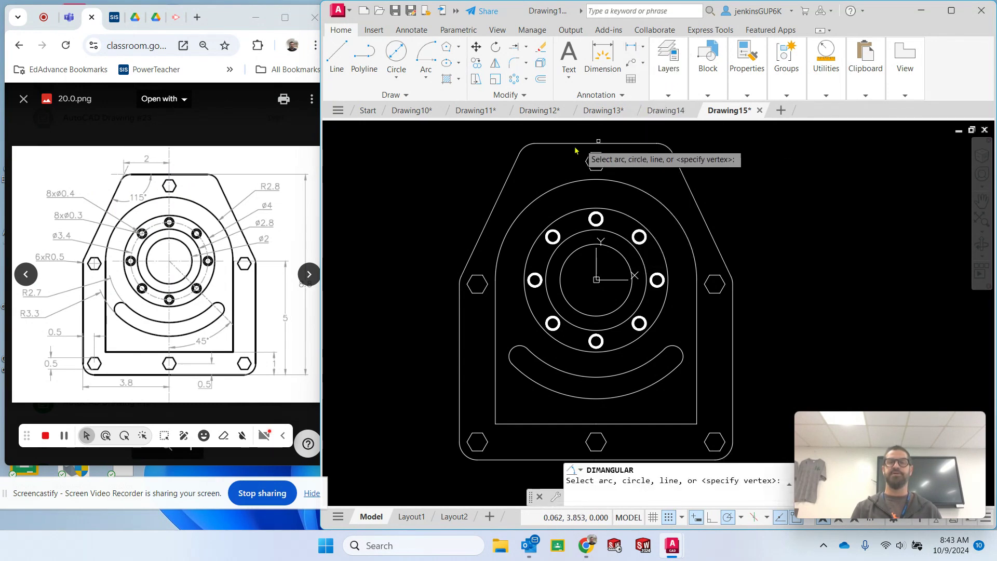
{"action": "left_click", "coordinate": [545, 144]}
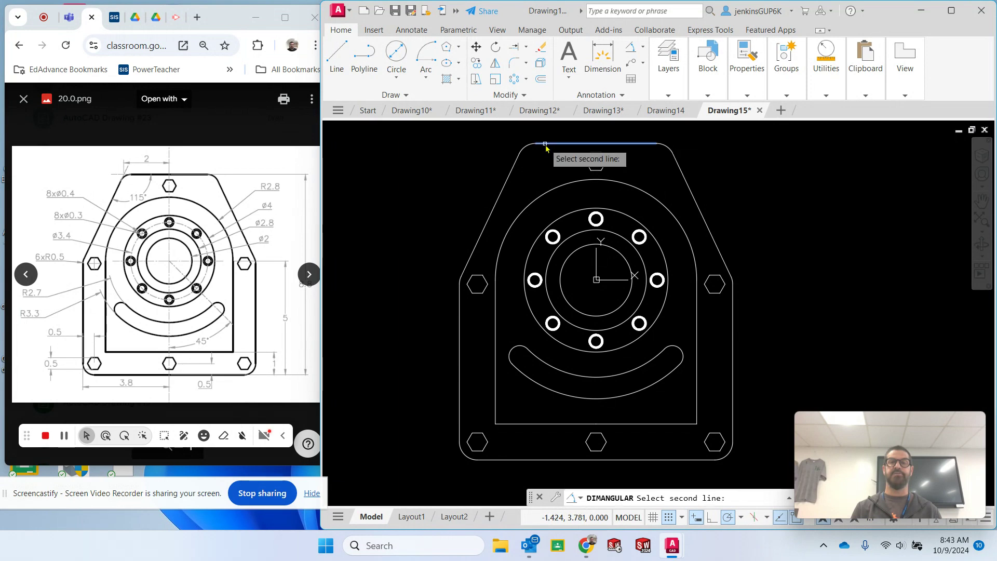
{"action": "left_click", "coordinate": [512, 179]}
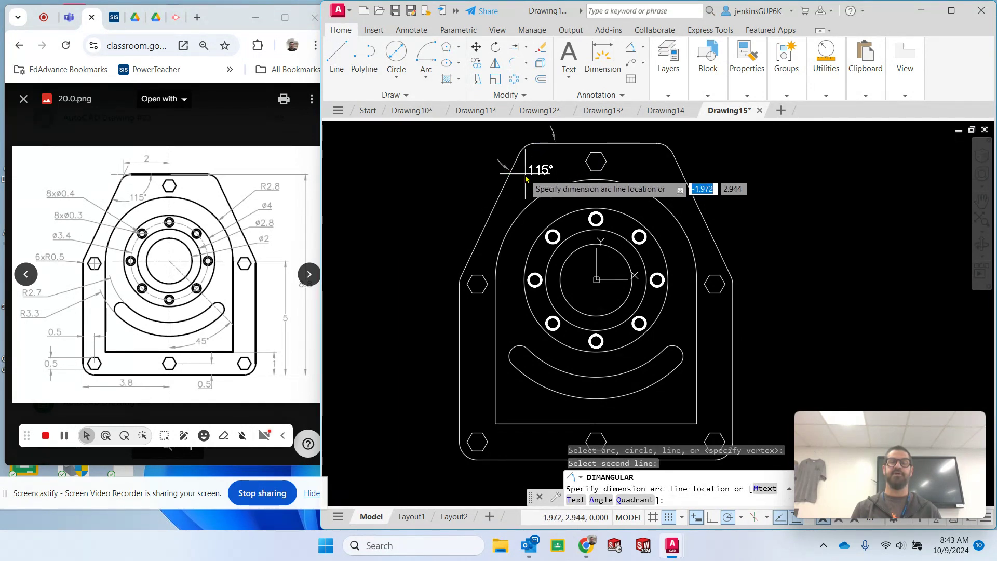
{"action": "key", "text": "Escape"}
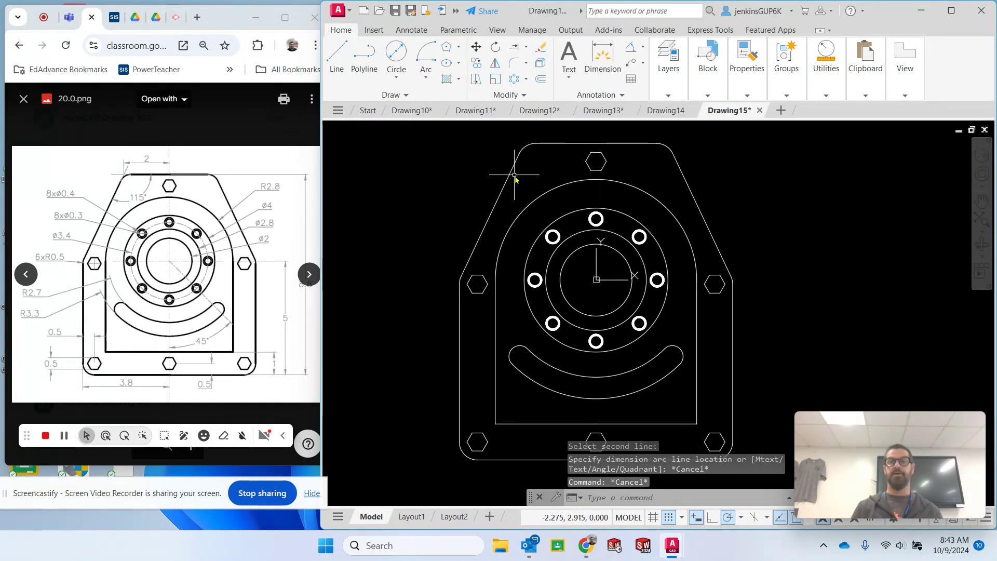